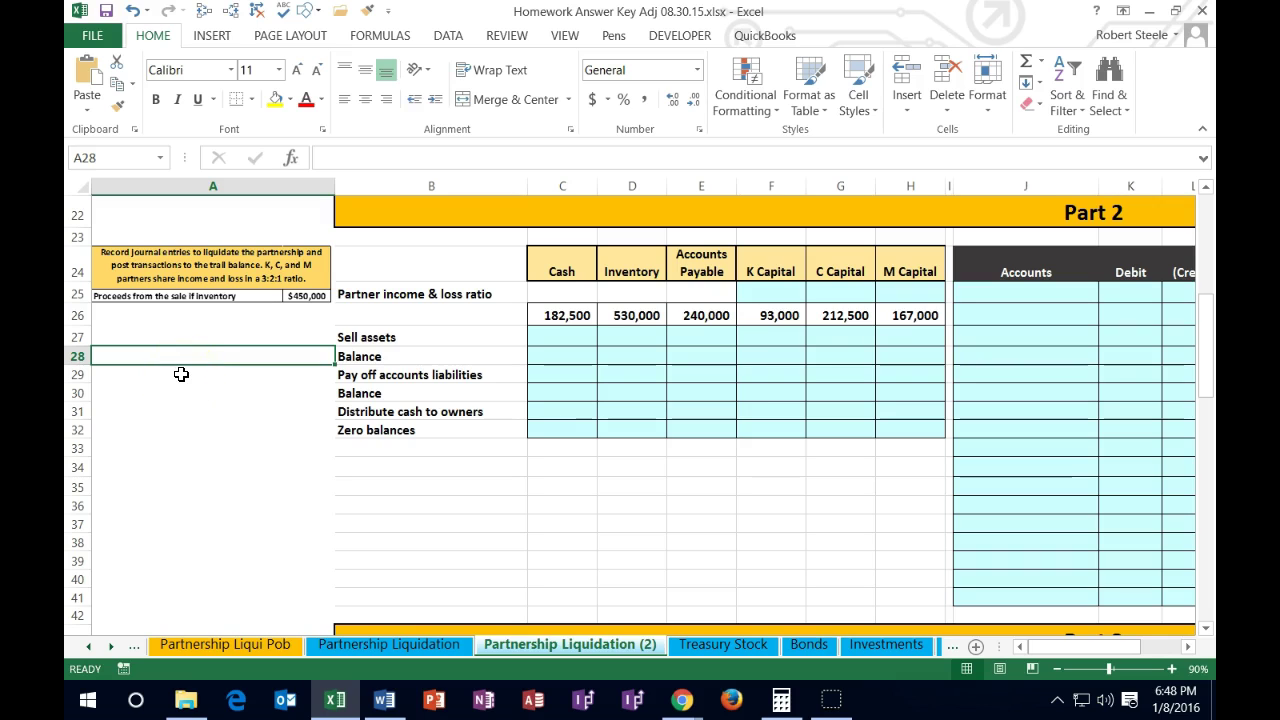
Review the completed Part 1 liquidation and examine the opening balances in Part 2's schedule, from Cash through M Capital
{"action": "left_click", "coordinate": [206, 354]}
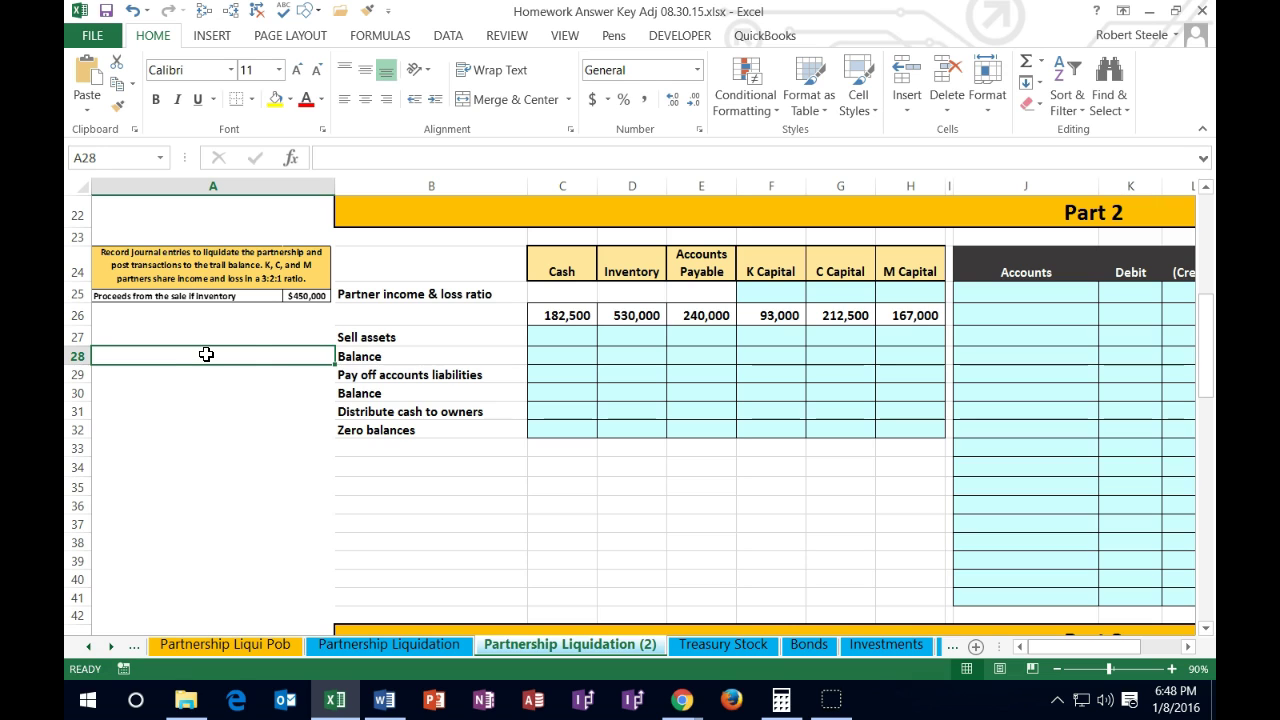
{"action": "scroll", "coordinate": [221, 350], "scroll_direction": "up", "scroll_amount": 2}
{"action": "scroll", "coordinate": [221, 350], "scroll_direction": "up", "scroll_amount": 5}
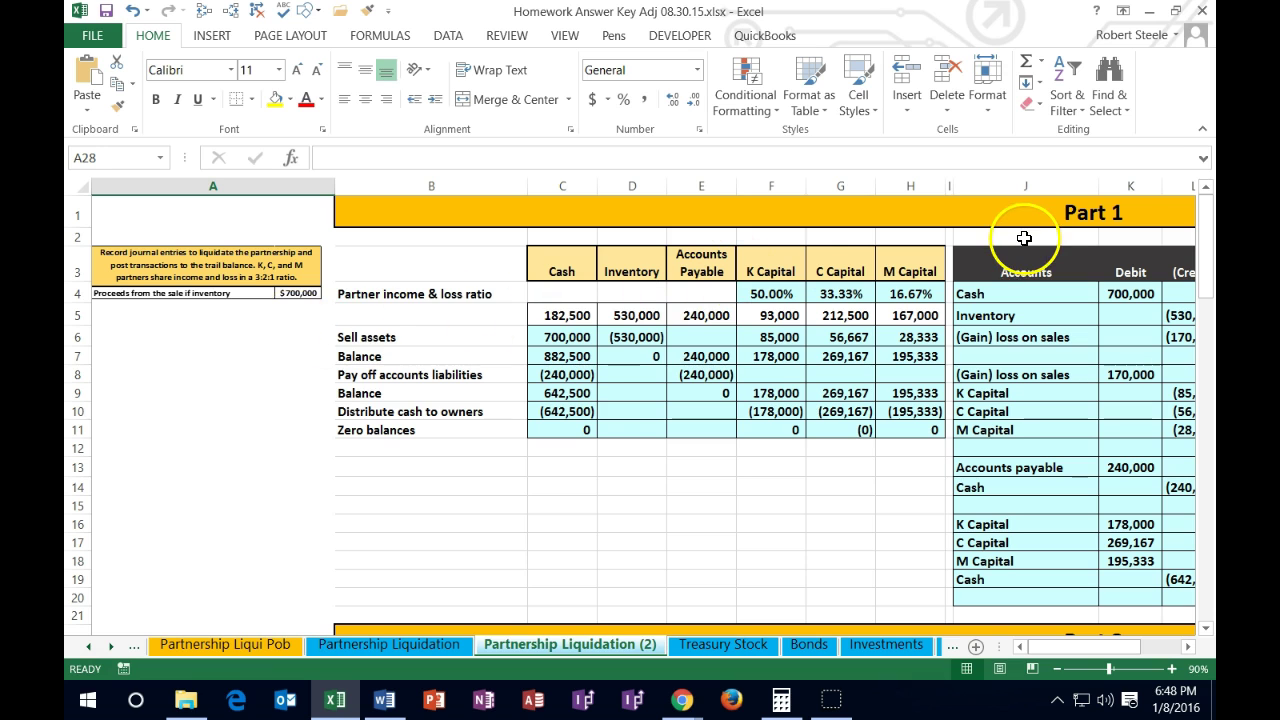
{"action": "scroll", "coordinate": [583, 403], "scroll_direction": "down", "scroll_amount": 6}
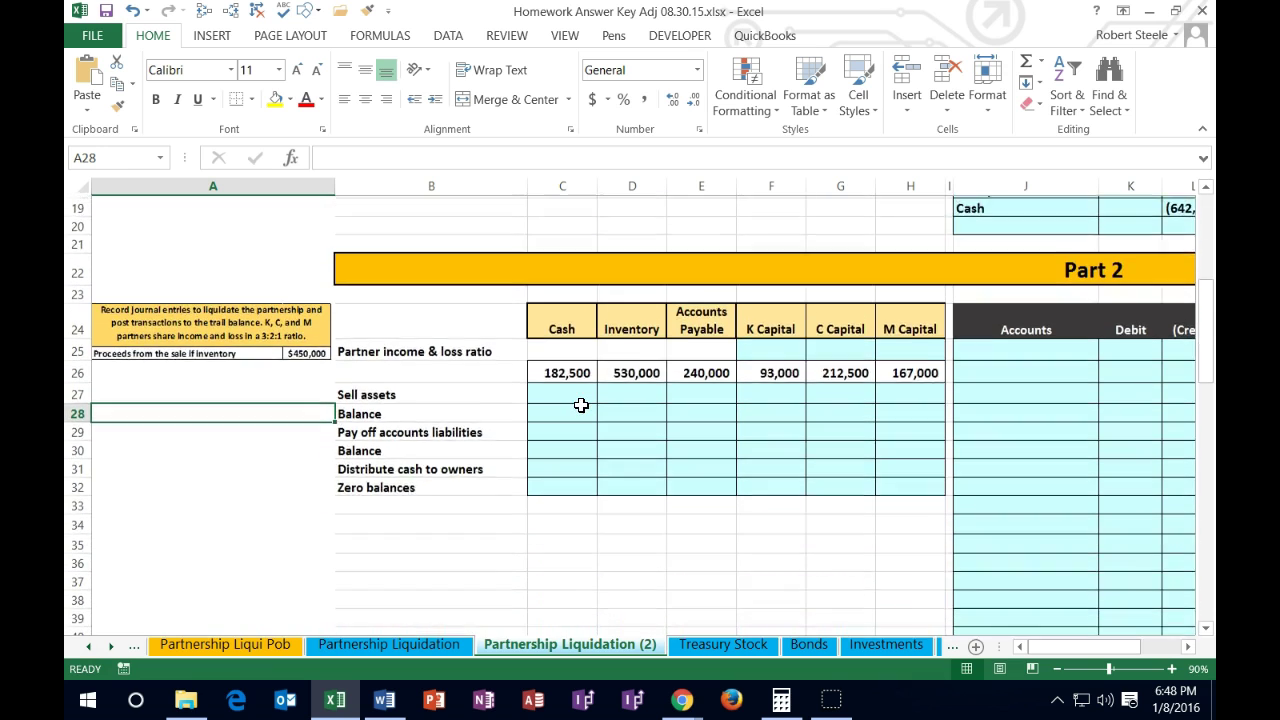
{"action": "scroll", "coordinate": [581, 404], "scroll_direction": "down", "scroll_amount": 1}
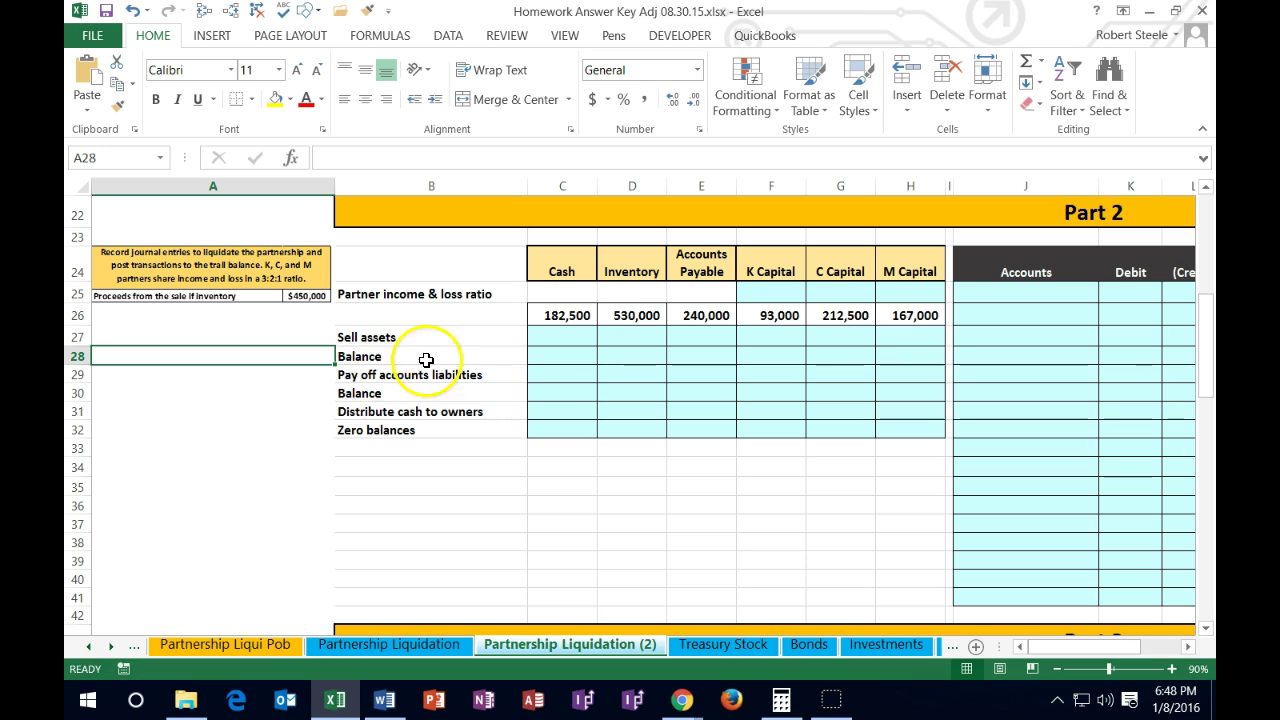
{"action": "left_click", "coordinate": [620, 320]}
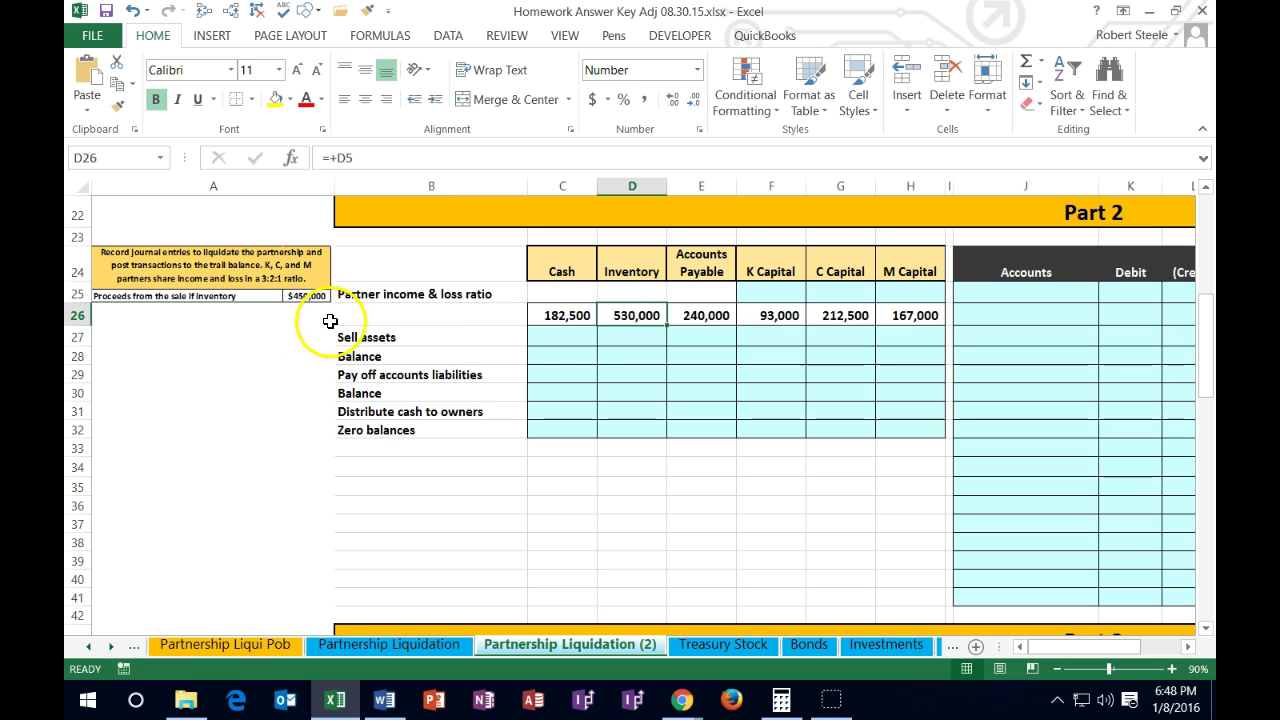
{"action": "left_click", "coordinate": [563, 360]}
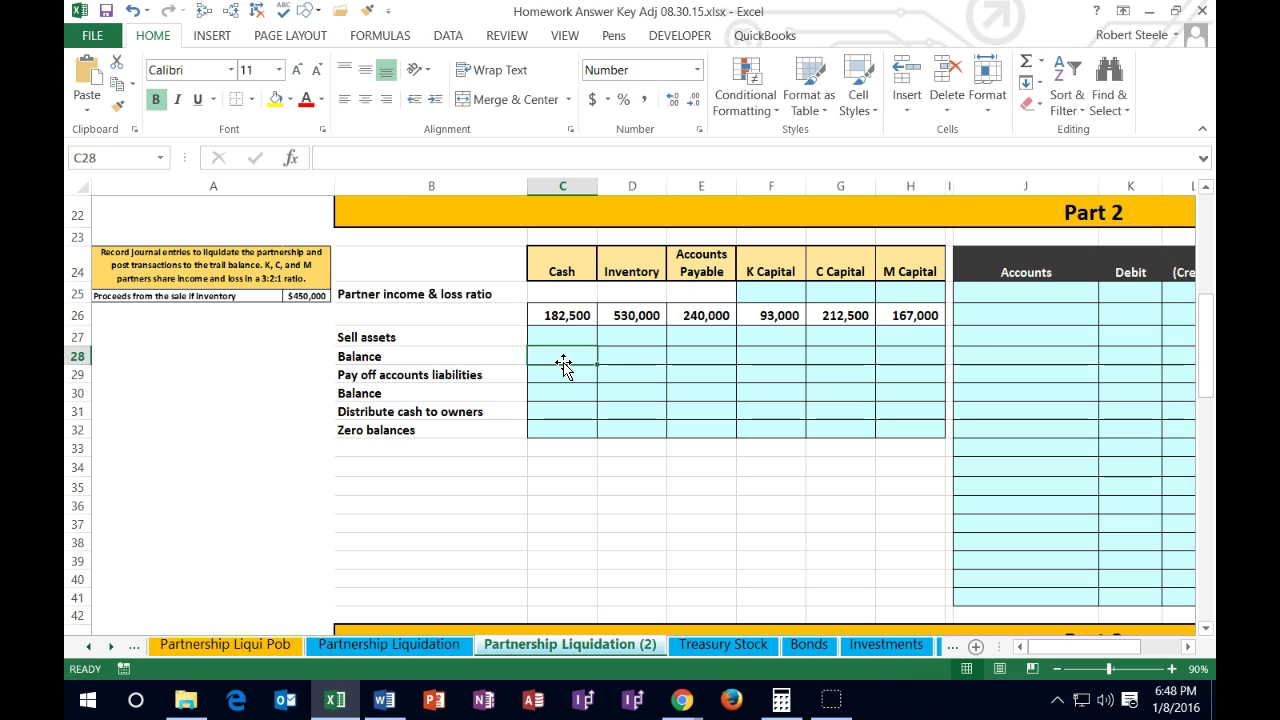
{"action": "key", "text": "Up"}
{"action": "key", "text": "Up"}
{"action": "key", "text": "Right"}
{"action": "key", "text": "Right"}
{"action": "key", "text": "Right"}
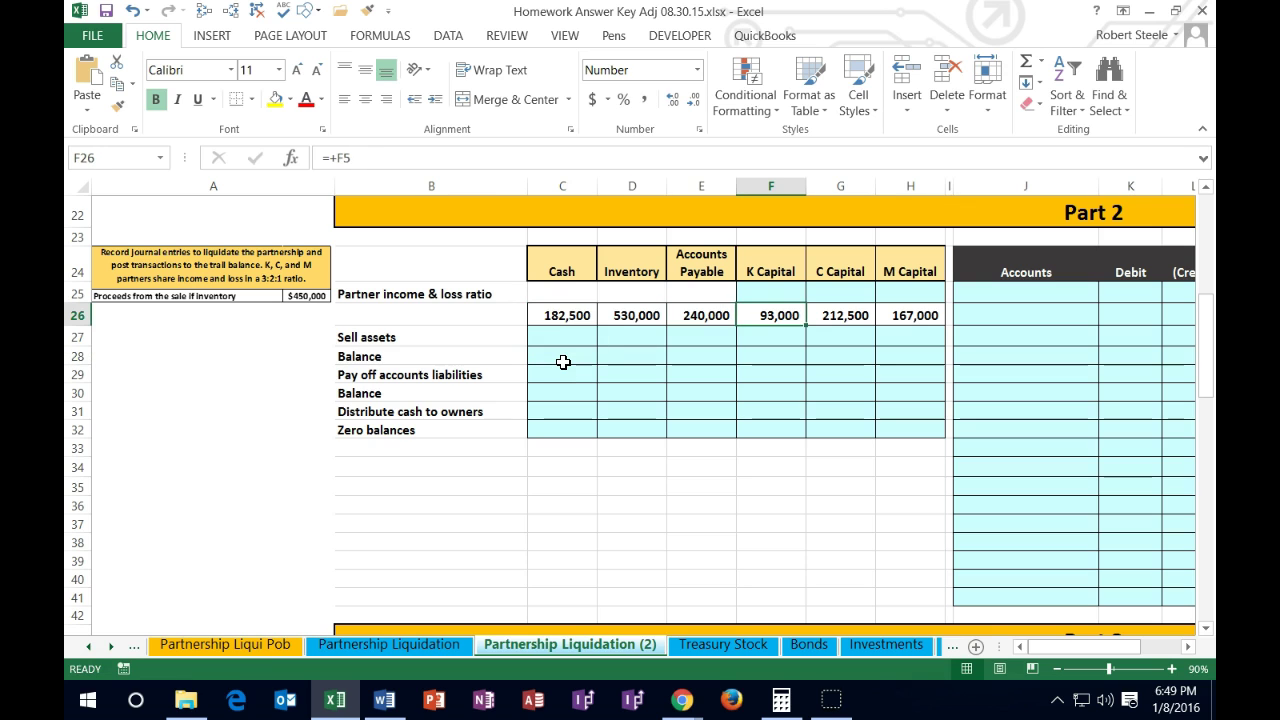
{"action": "key", "text": "Right"}
{"action": "key", "text": "Right"}
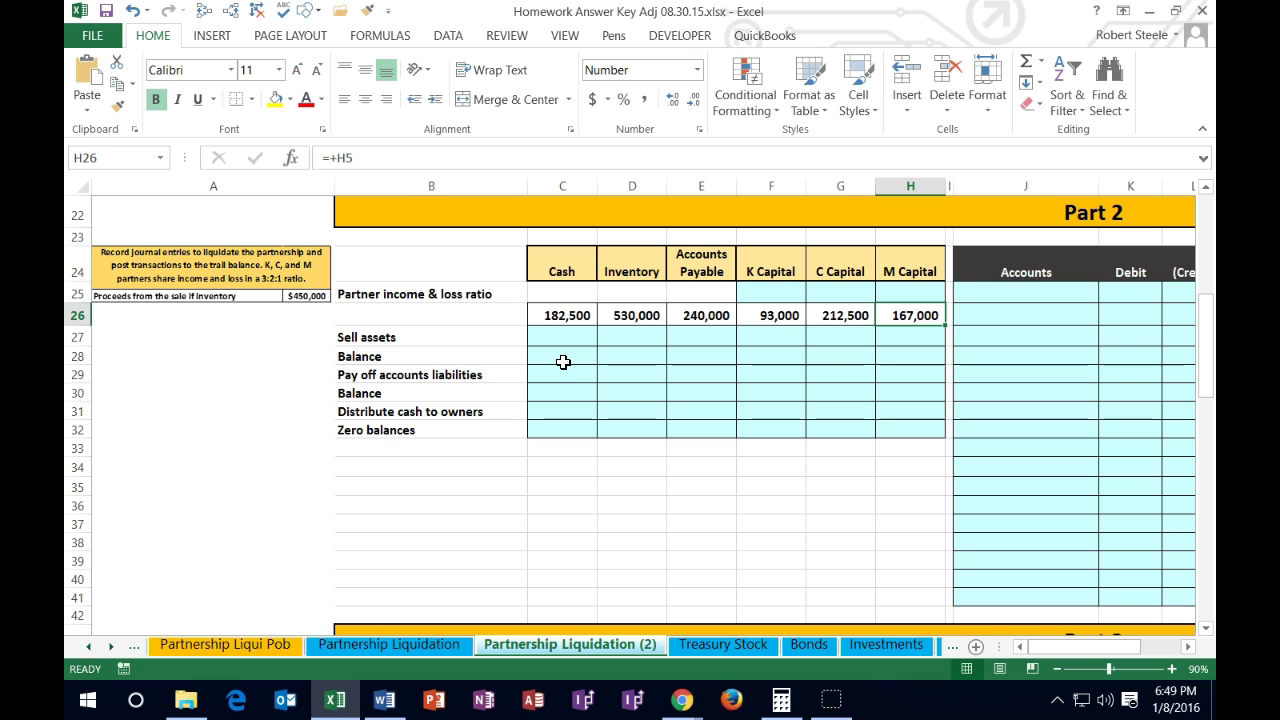
Examine Part 2's trial balance and blank journal entry area with its Accounts, Debit and (Credit) columns
{"action": "key", "text": "Right"}
{"action": "key", "text": "Right"}
{"action": "key", "text": "Right"}
{"action": "key", "text": "Right"}
{"action": "key", "text": "Right"}
{"action": "key", "text": "Right"}
{"action": "key", "text": "Right"}
{"action": "key", "text": "Right"}
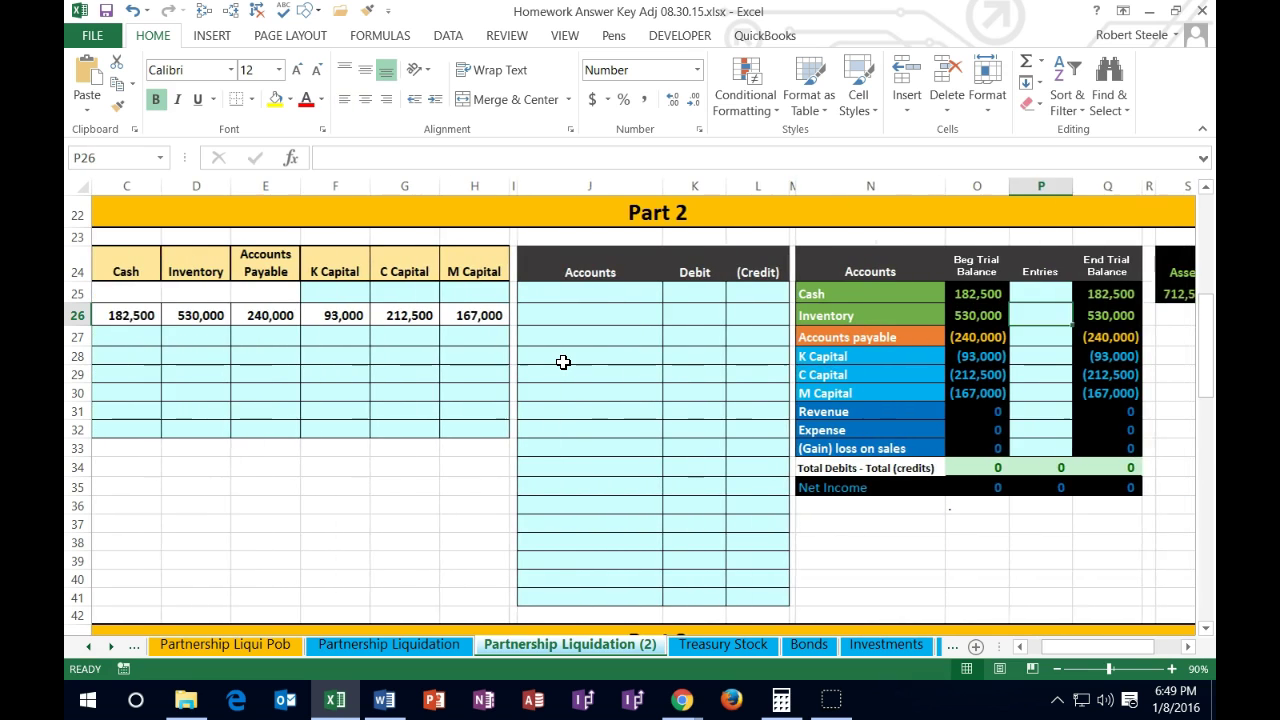
{"action": "key", "text": "Right"}
{"action": "key", "text": "Right"}
{"action": "key", "text": "Right"}
{"action": "key", "text": "Right"}
{"action": "left_click_drag", "start_coordinate": [528, 296], "coordinate": [660, 388]}
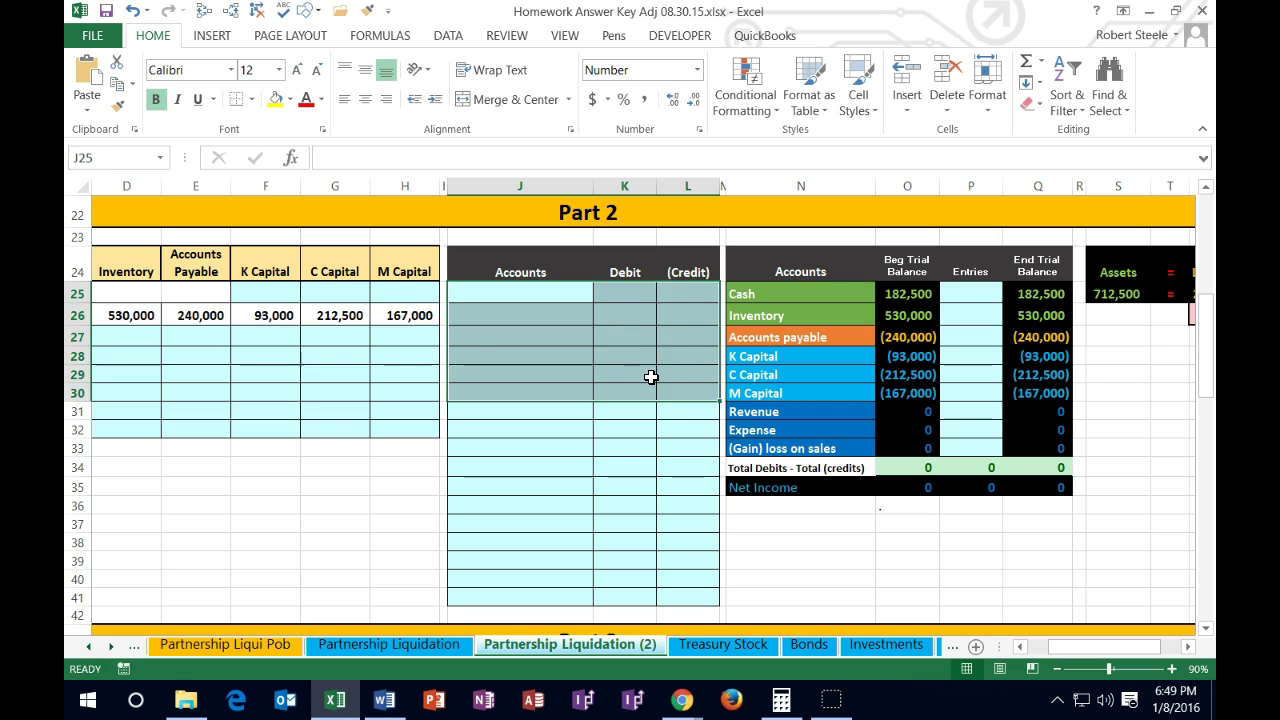
Inspect the accounting equation beside Part 2's trial balance, checking the assets, liabilities and owner's equity formulas and their combined total
{"action": "key", "text": "Right"}
{"action": "key", "text": "Right"}
{"action": "key", "text": "Right"}
{"action": "key", "text": "Right"}
{"action": "key", "text": "Right"}
{"action": "key", "text": "Right"}
{"action": "key", "text": "Right"}
{"action": "key", "text": "Right"}
{"action": "key", "text": "Right"}
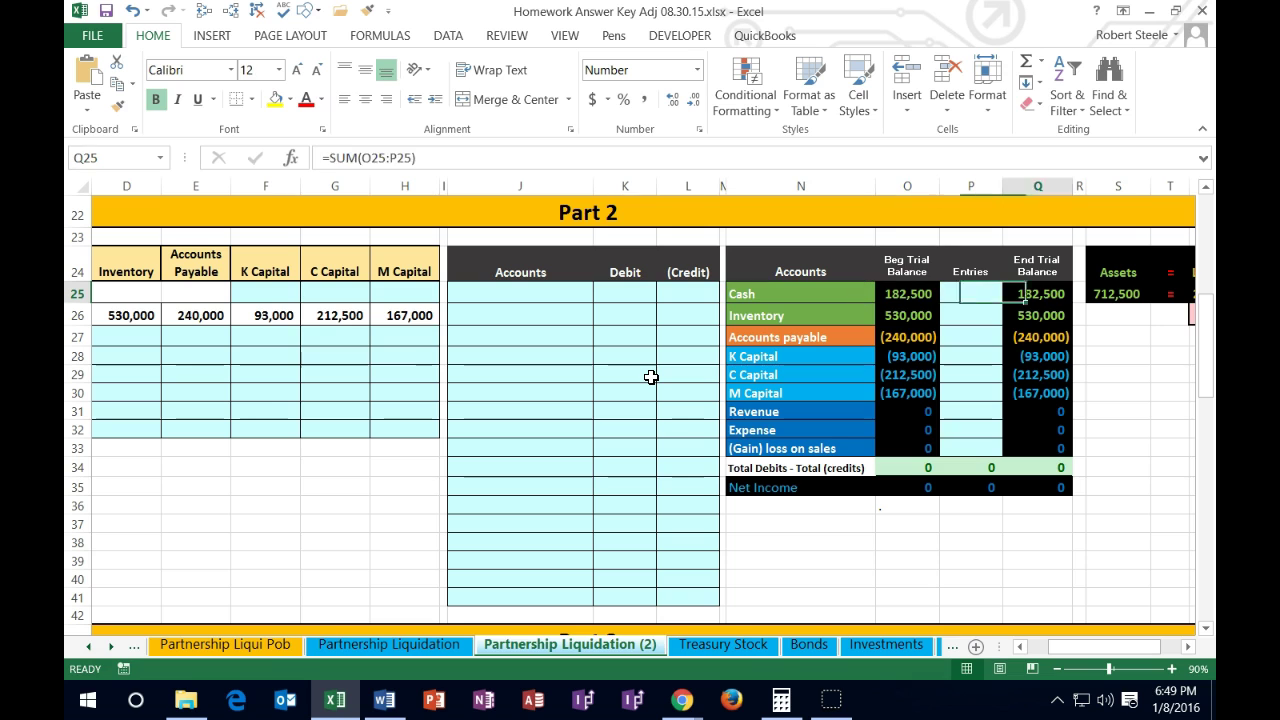
{"action": "key", "text": "Right"}
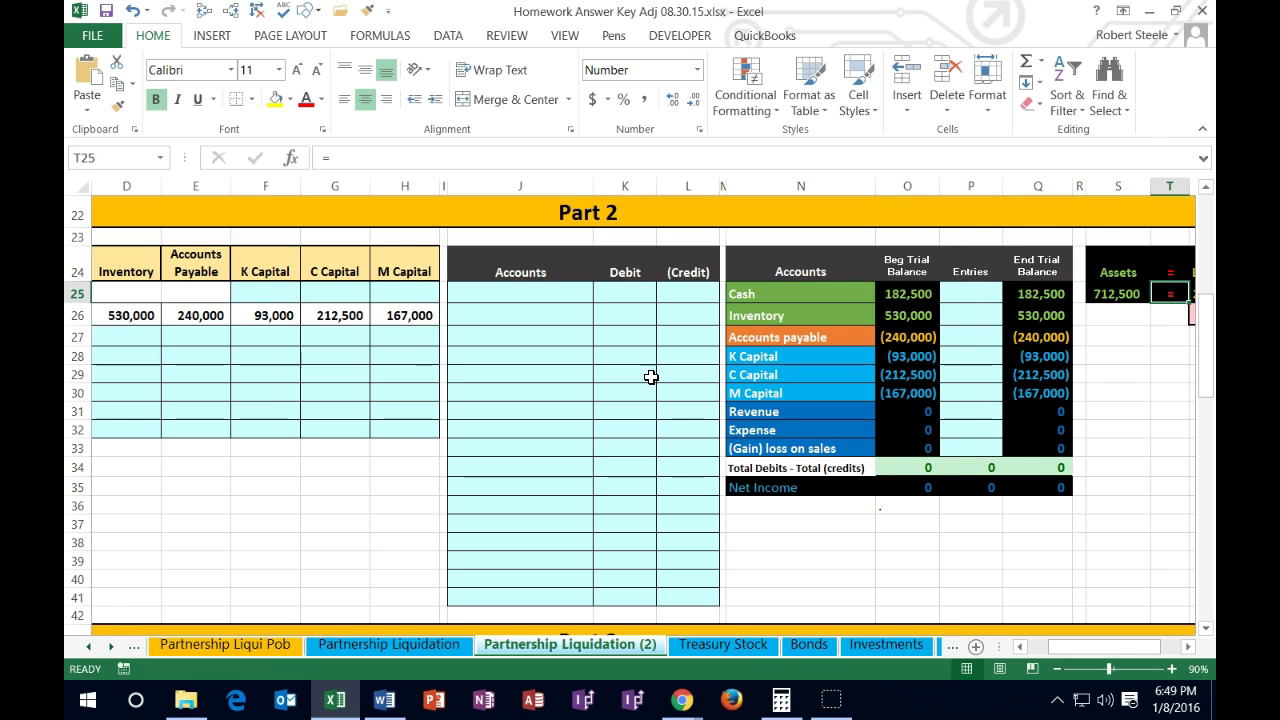
{"action": "key", "text": "Right"}
{"action": "key", "text": "Right"}
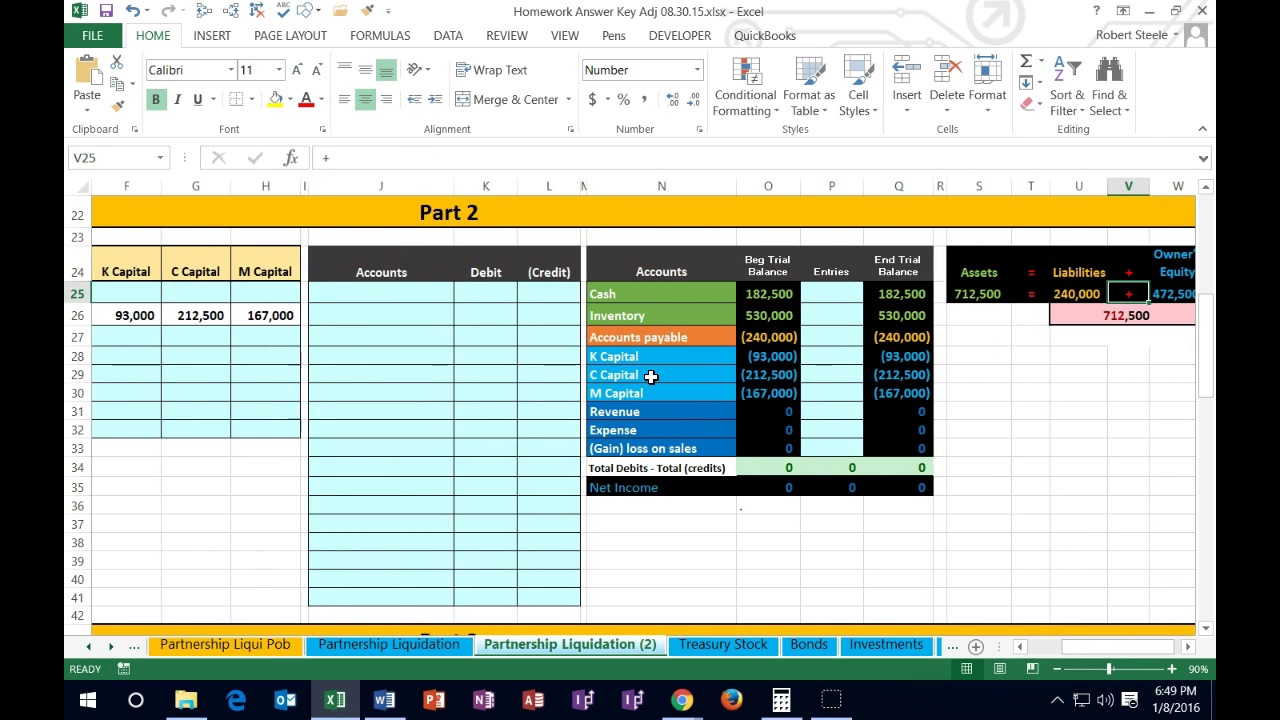
{"action": "scroll", "coordinate": [105, 694], "scroll_direction": "right", "scroll_amount": 1}
{"action": "left_click", "coordinate": [909, 356]}
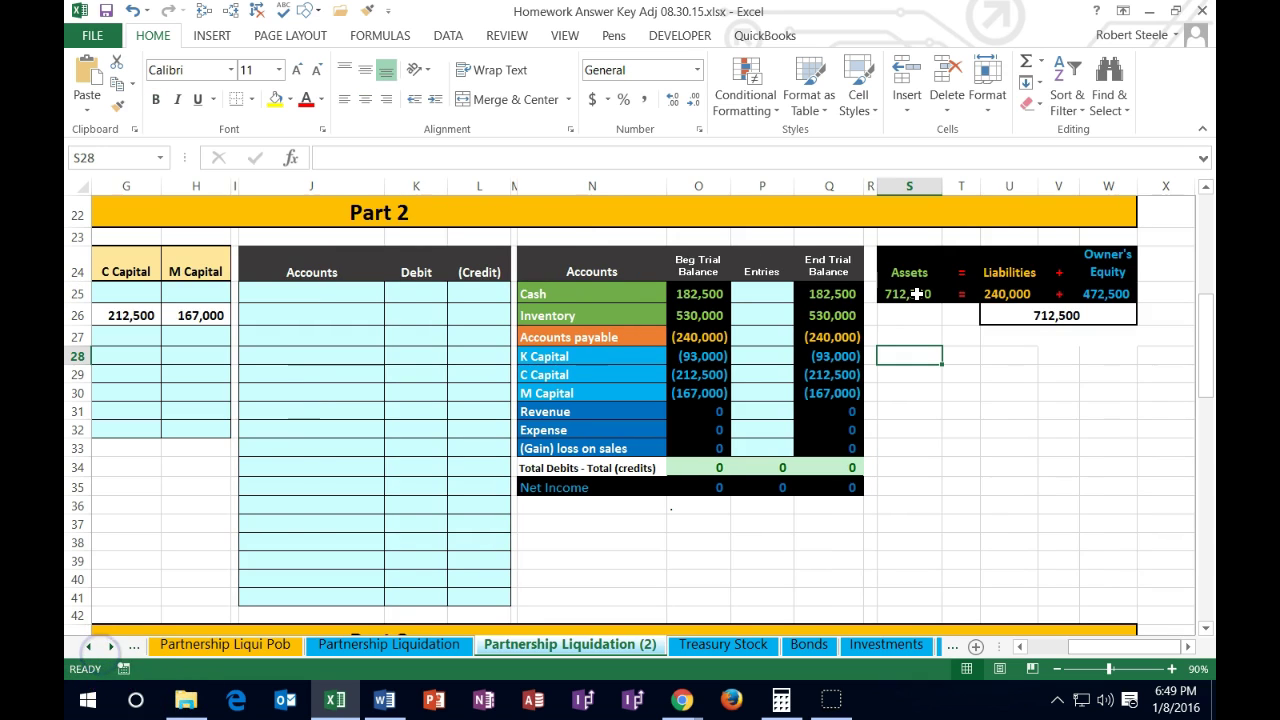
{"action": "double_click", "coordinate": [916, 294]}
{"action": "key", "text": "Escape"}
{"action": "key", "text": "Right"}
{"action": "key", "text": "Right"}
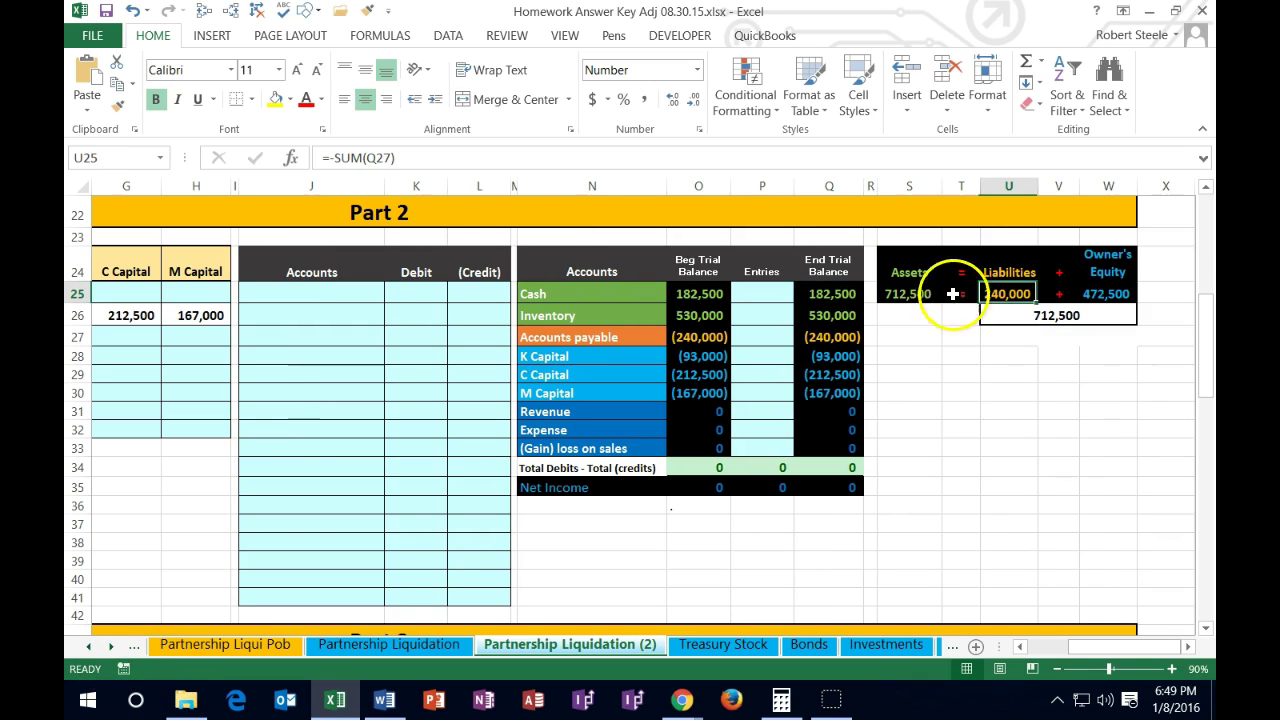
{"action": "double_click", "coordinate": [1008, 293]}
{"action": "left_click", "coordinate": [1060, 293]}
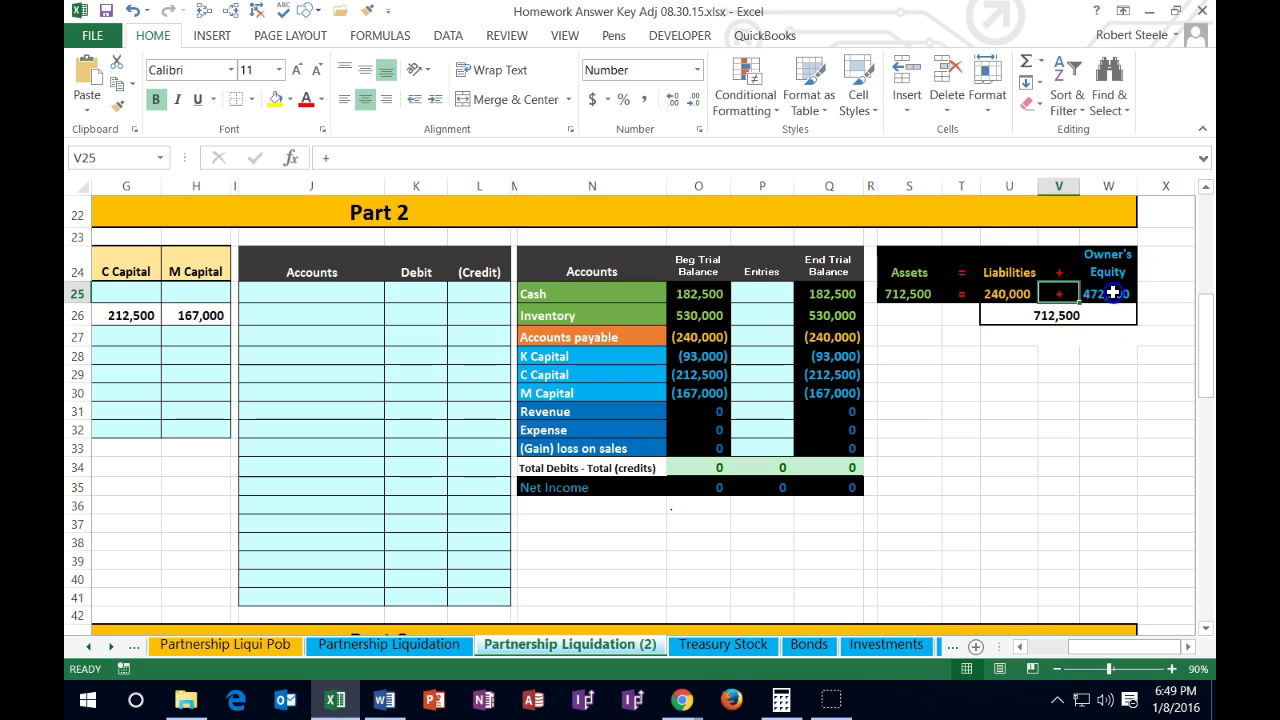
{"action": "double_click", "coordinate": [1112, 293]}
{"action": "key", "text": "Escape"}
{"action": "key", "text": "Down"}
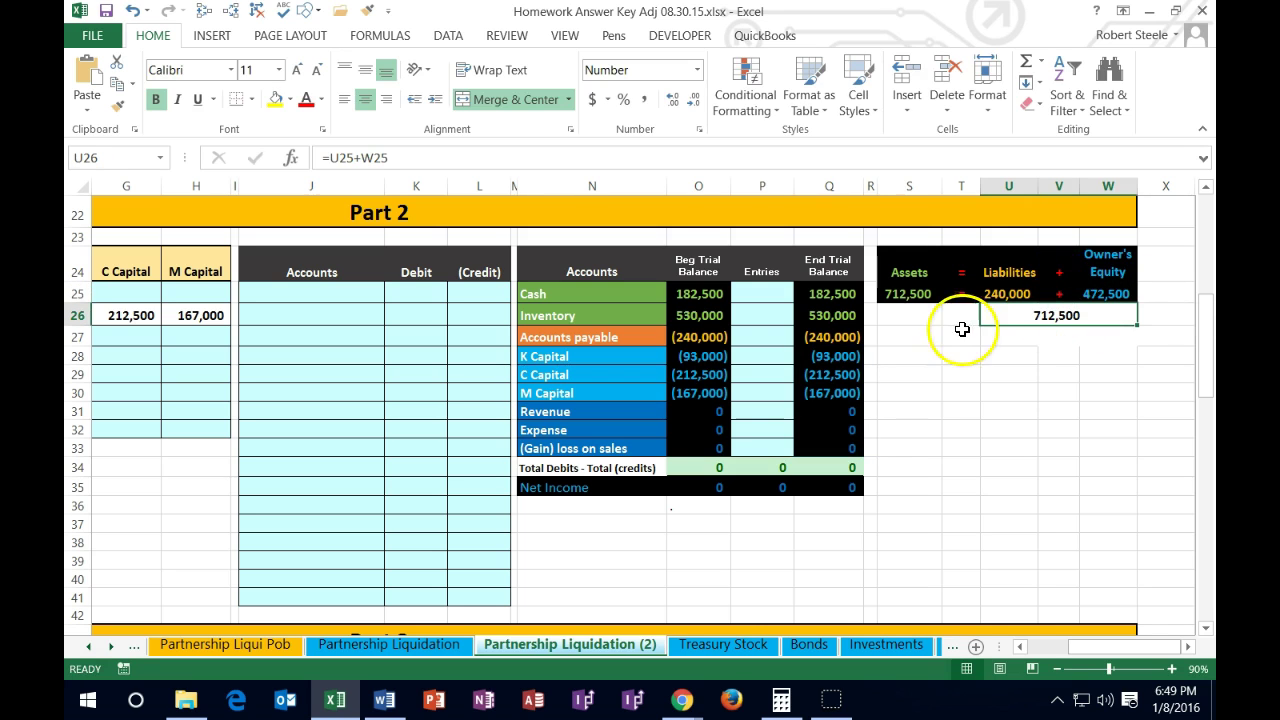
Examine the Part 2 trial balance by account group: assets, accounts payable, partner capital, revenue, expense and (gain) loss on sales
{"action": "left_click", "coordinate": [604, 290]}
{"action": "left_click_drag", "start_coordinate": [608, 287], "coordinate": [682, 337]}
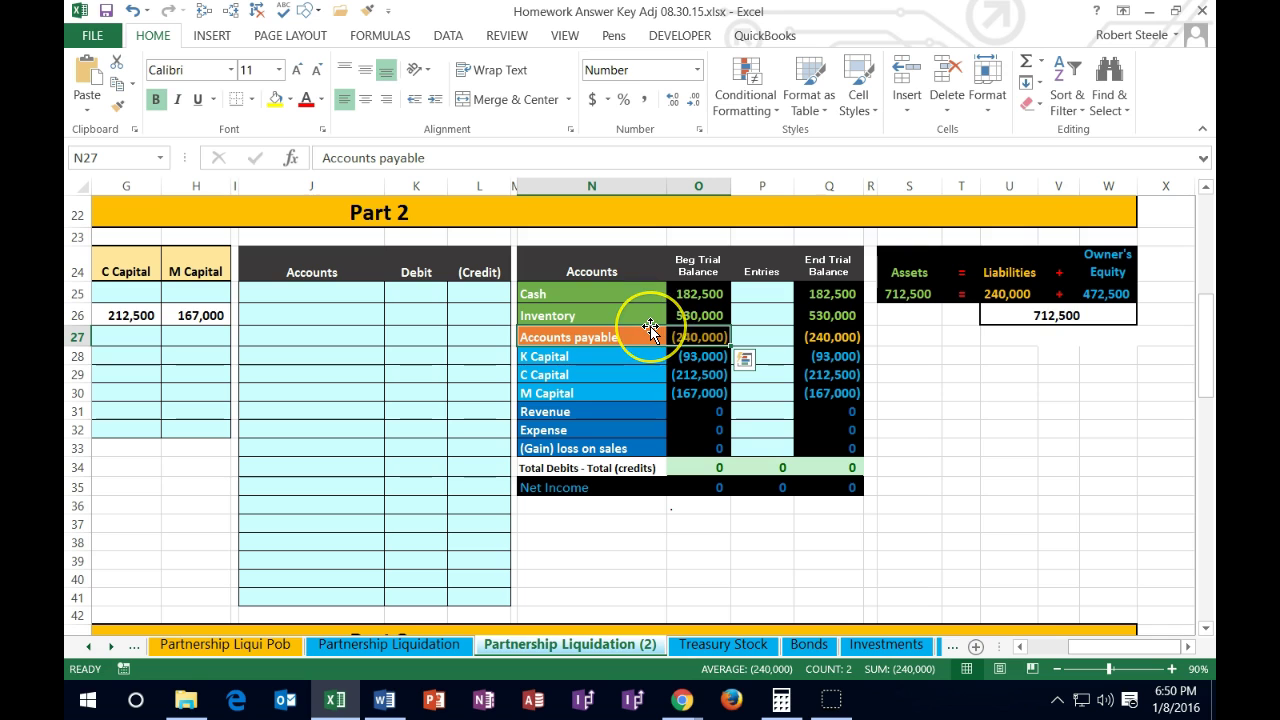
{"action": "left_click_drag", "start_coordinate": [613, 350], "coordinate": [710, 384]}
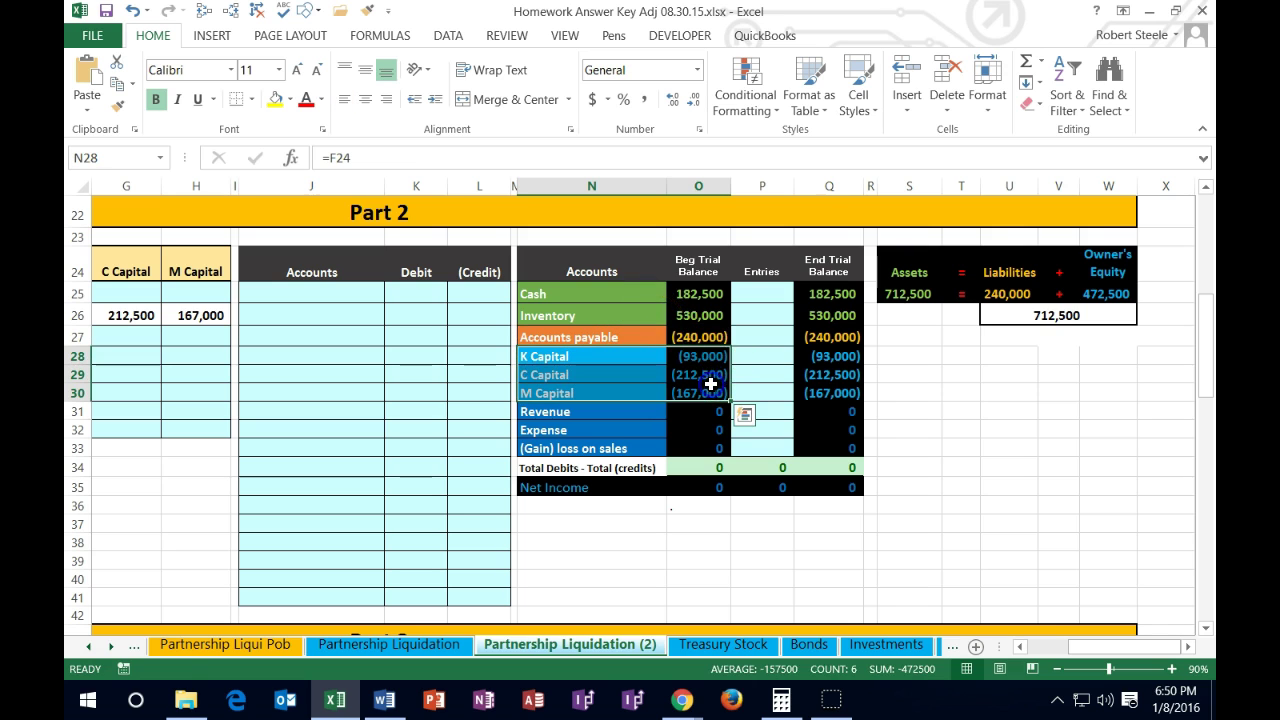
{"action": "left_click", "coordinate": [660, 410]}
{"action": "left_click_drag", "start_coordinate": [641, 410], "coordinate": [678, 448]}
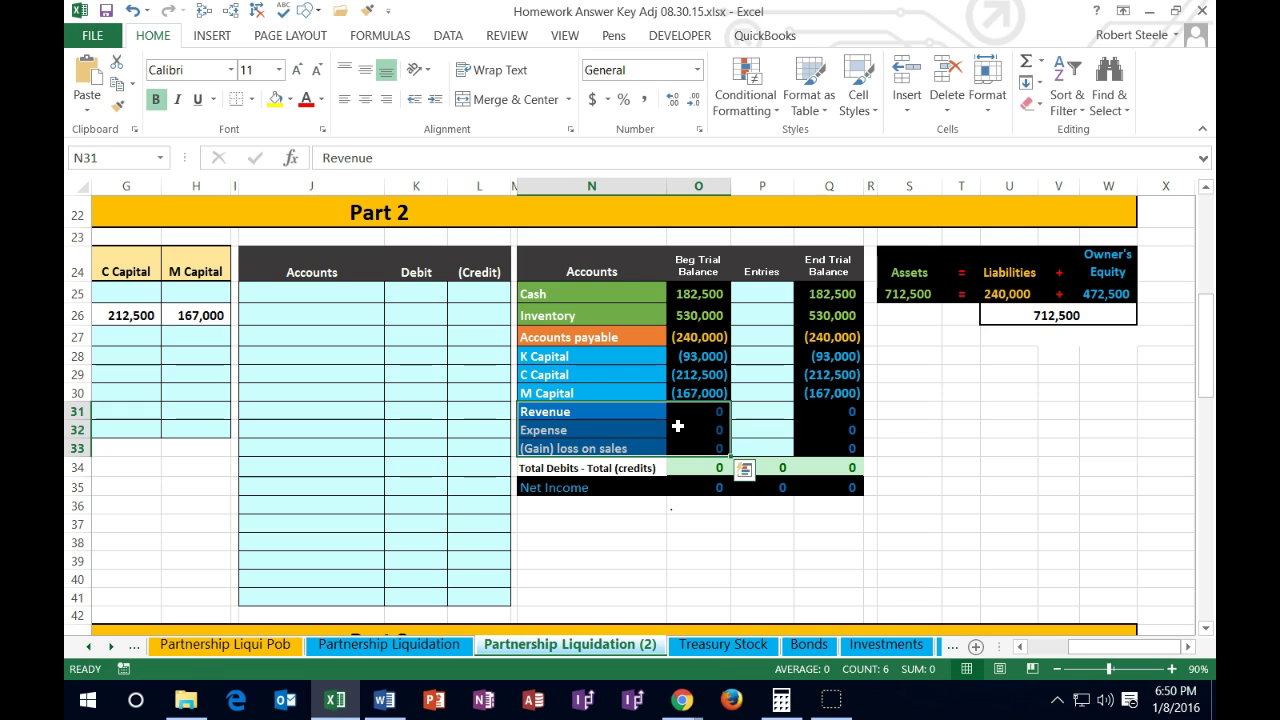
{"action": "left_click", "coordinate": [630, 314]}
{"action": "left_click_drag", "start_coordinate": [630, 314], "coordinate": [791, 334]}
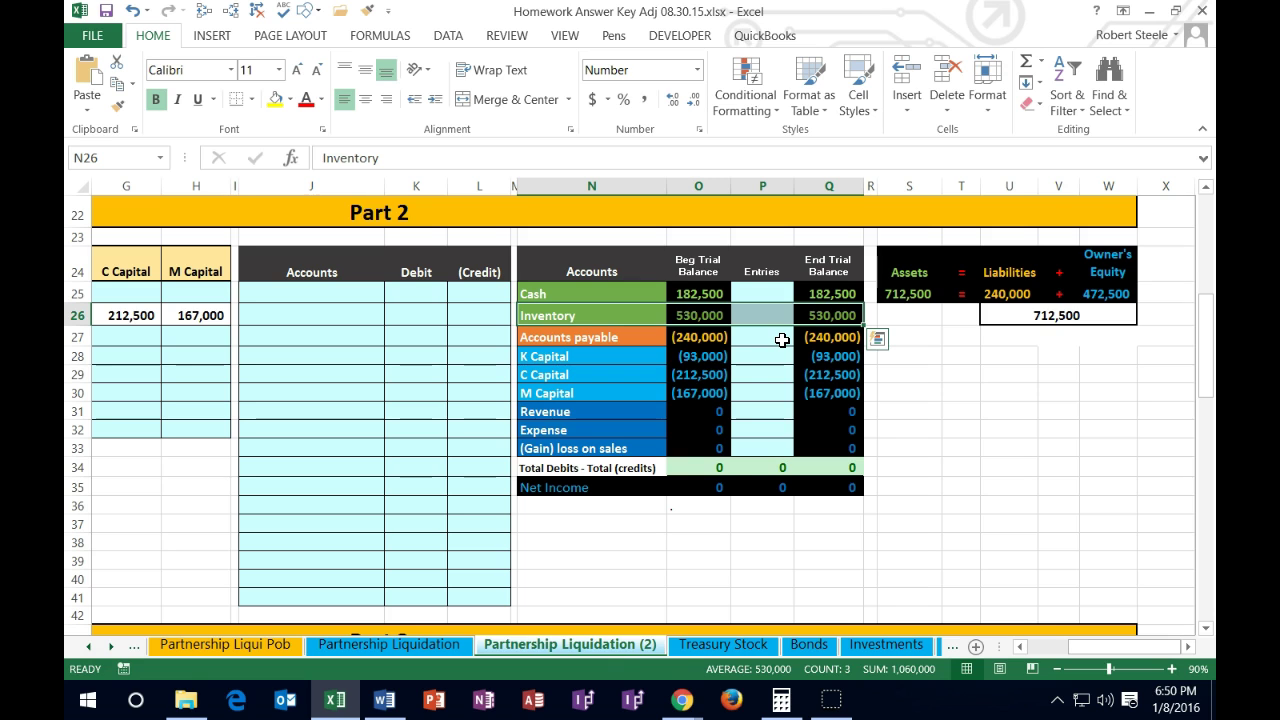
{"action": "left_click_drag", "start_coordinate": [620, 460], "coordinate": [836, 449]}
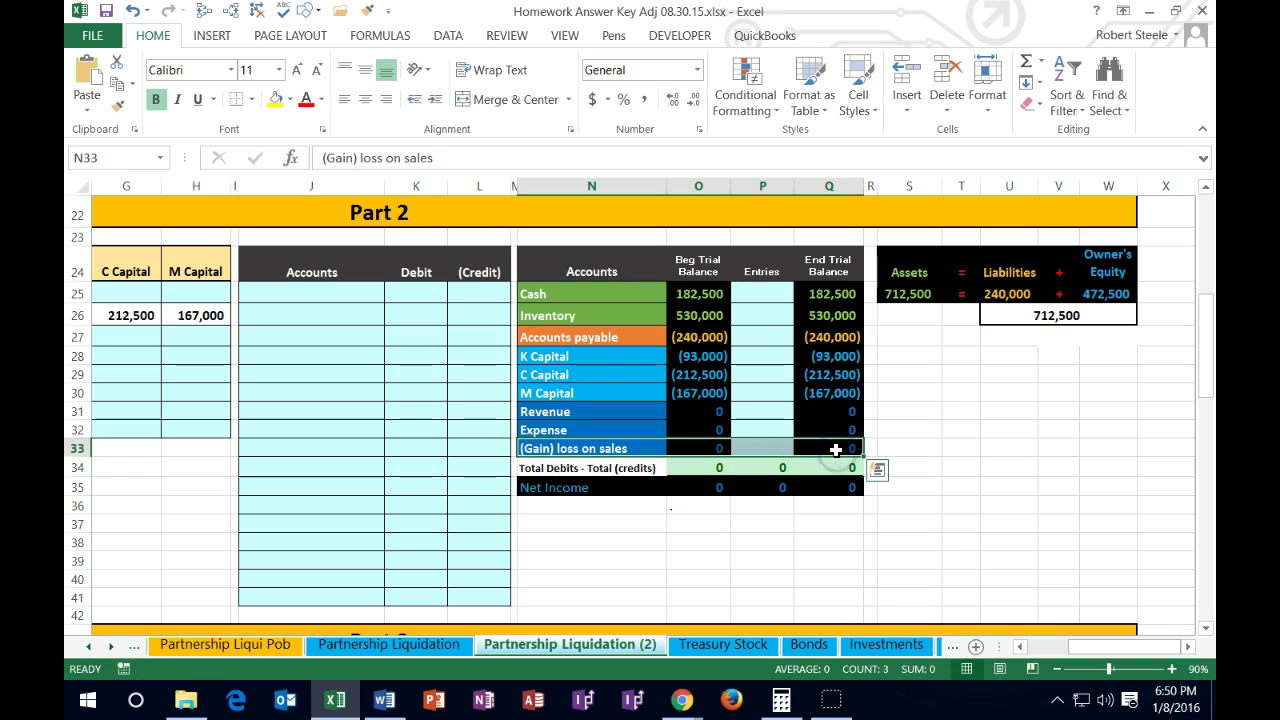
{"action": "left_click_drag", "start_coordinate": [640, 358], "coordinate": [625, 389]}
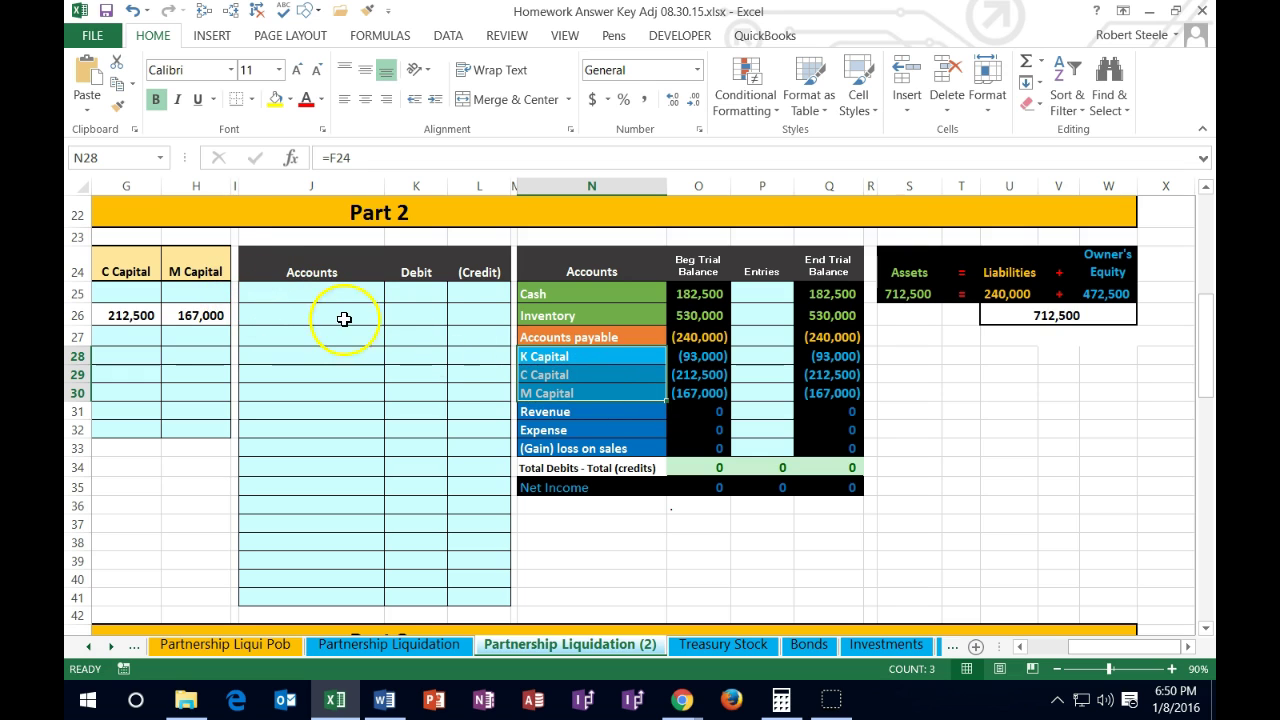
Examine the trial balance's accounts payable, cash and inventory against the K, C and M Capital accounts
{"action": "left_click_drag", "start_coordinate": [575, 337], "coordinate": [813, 338]}
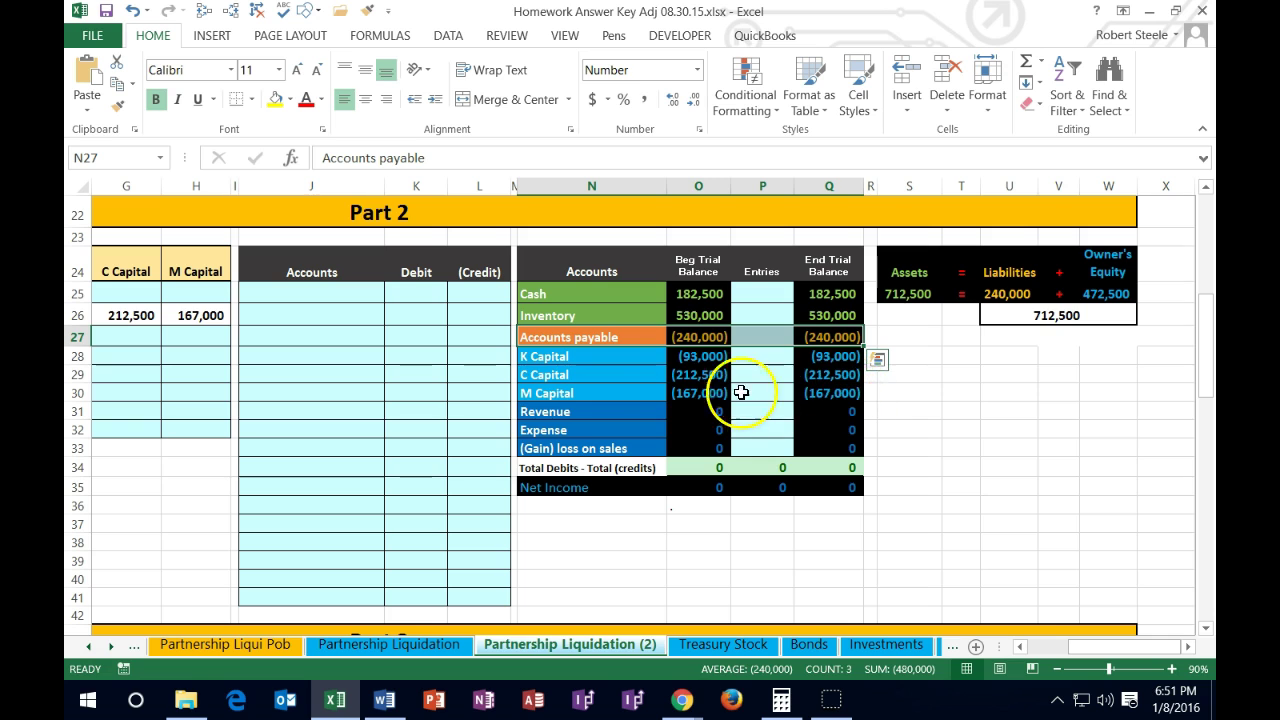
{"action": "left_click", "coordinate": [606, 376]}
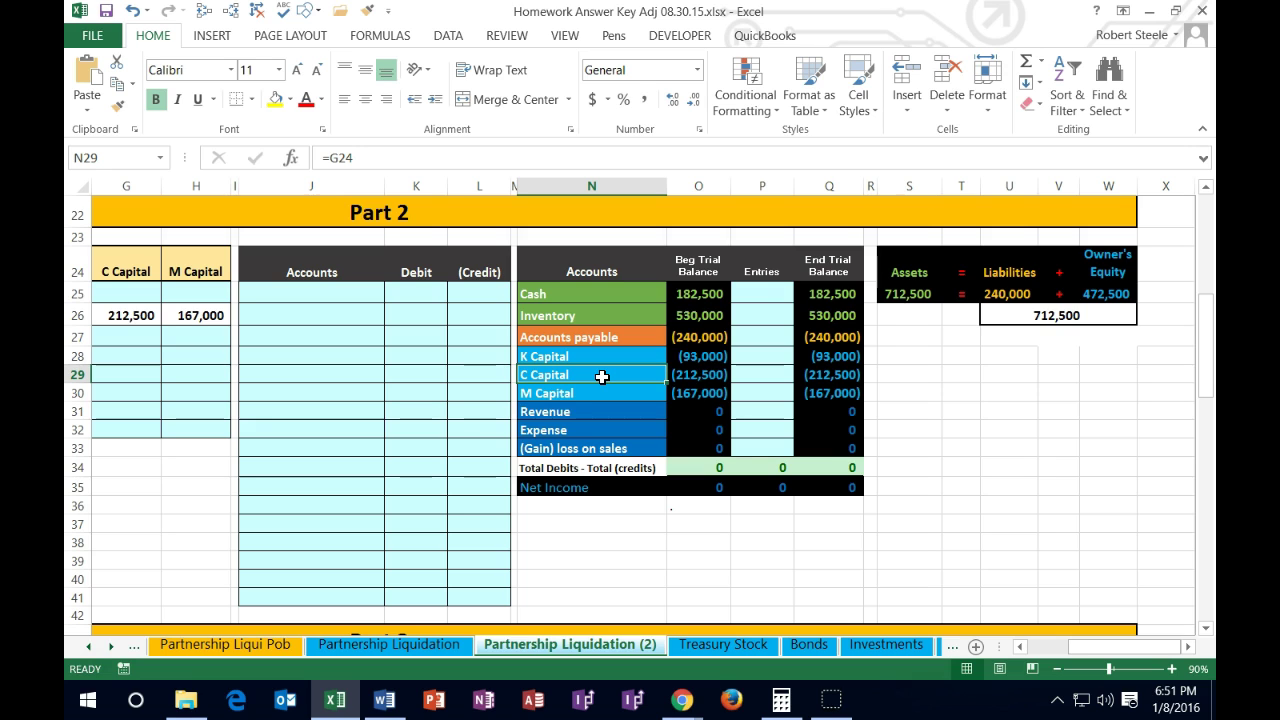
{"action": "key", "text": "Right"}
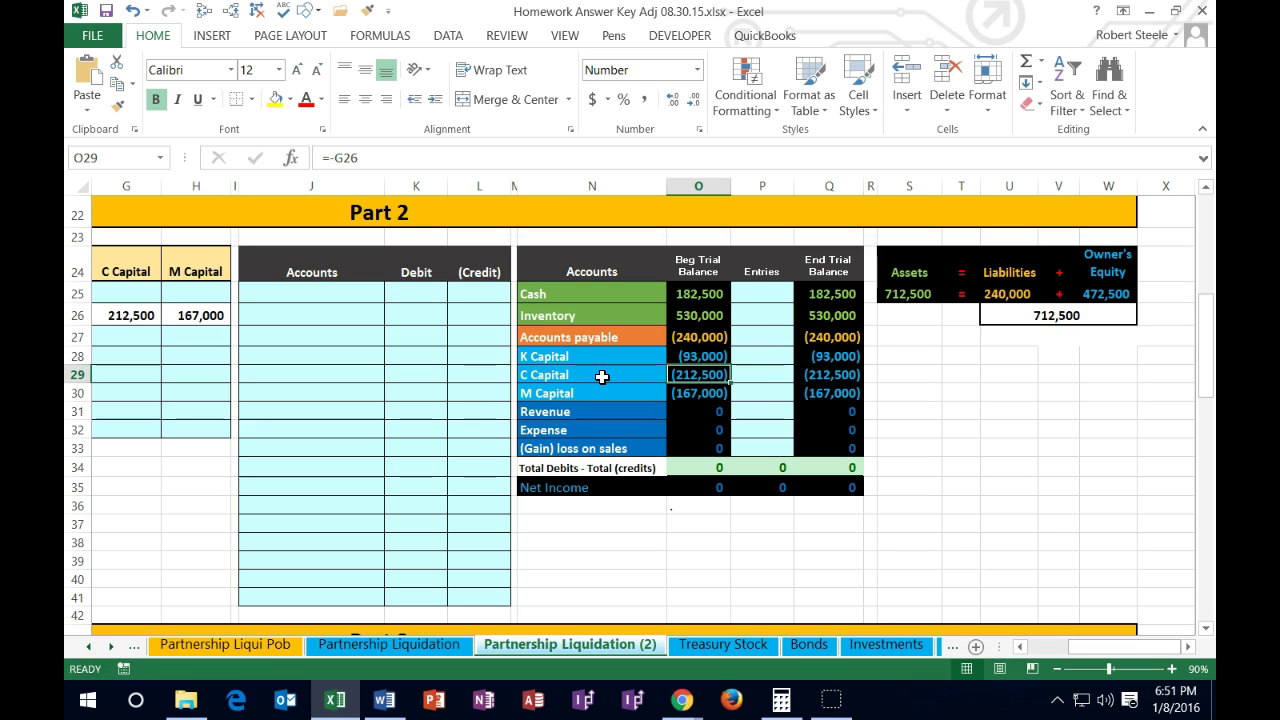
{"action": "left_click", "coordinate": [691, 292]}
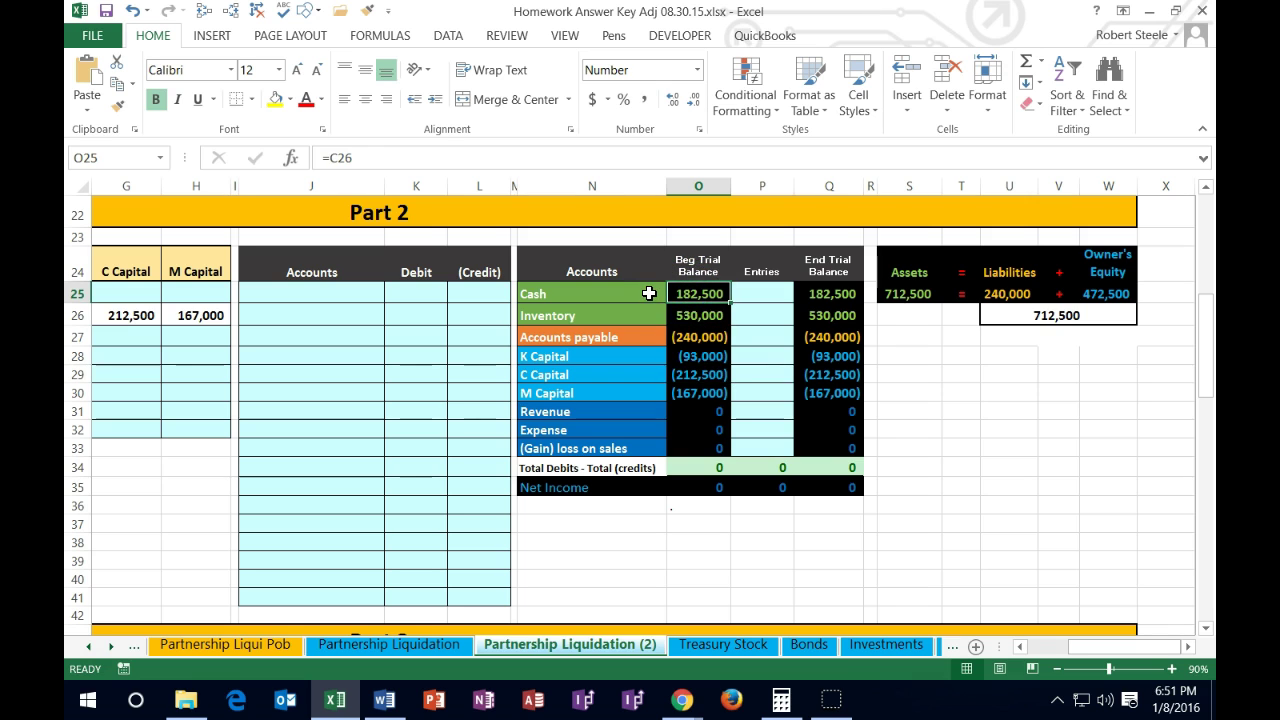
{"action": "left_click", "coordinate": [621, 374]}
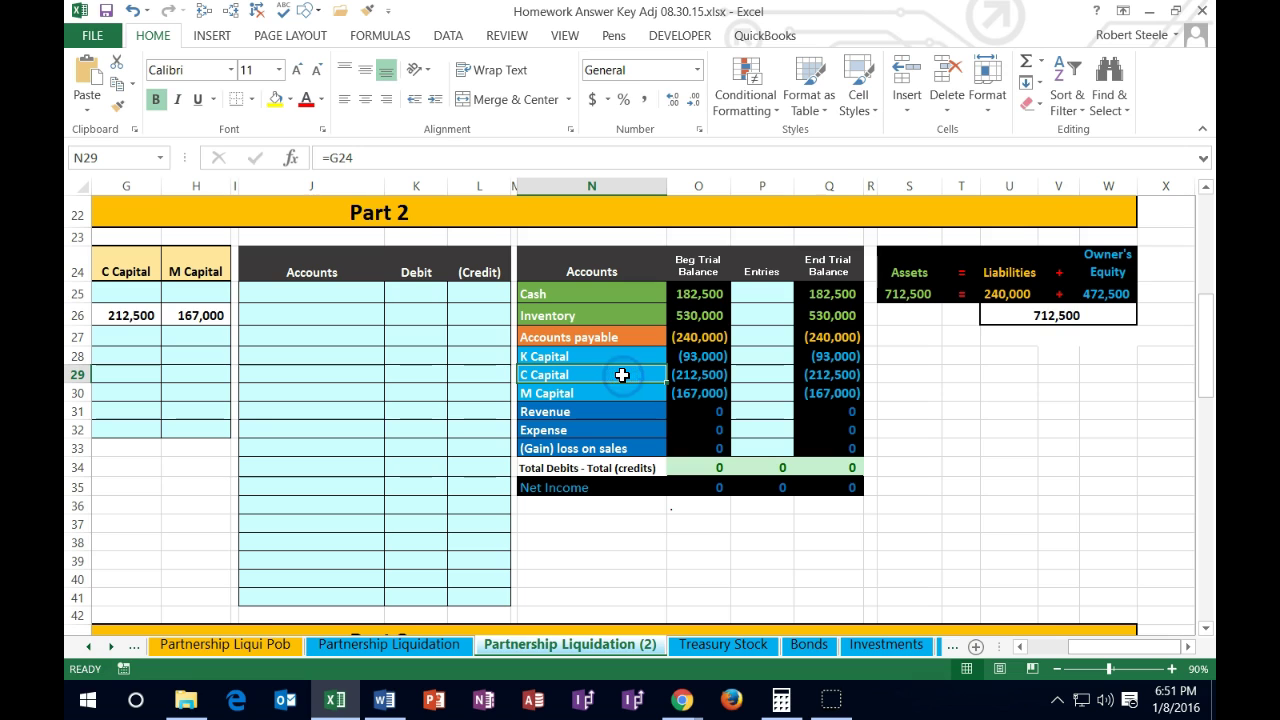
{"action": "left_click", "coordinate": [624, 316]}
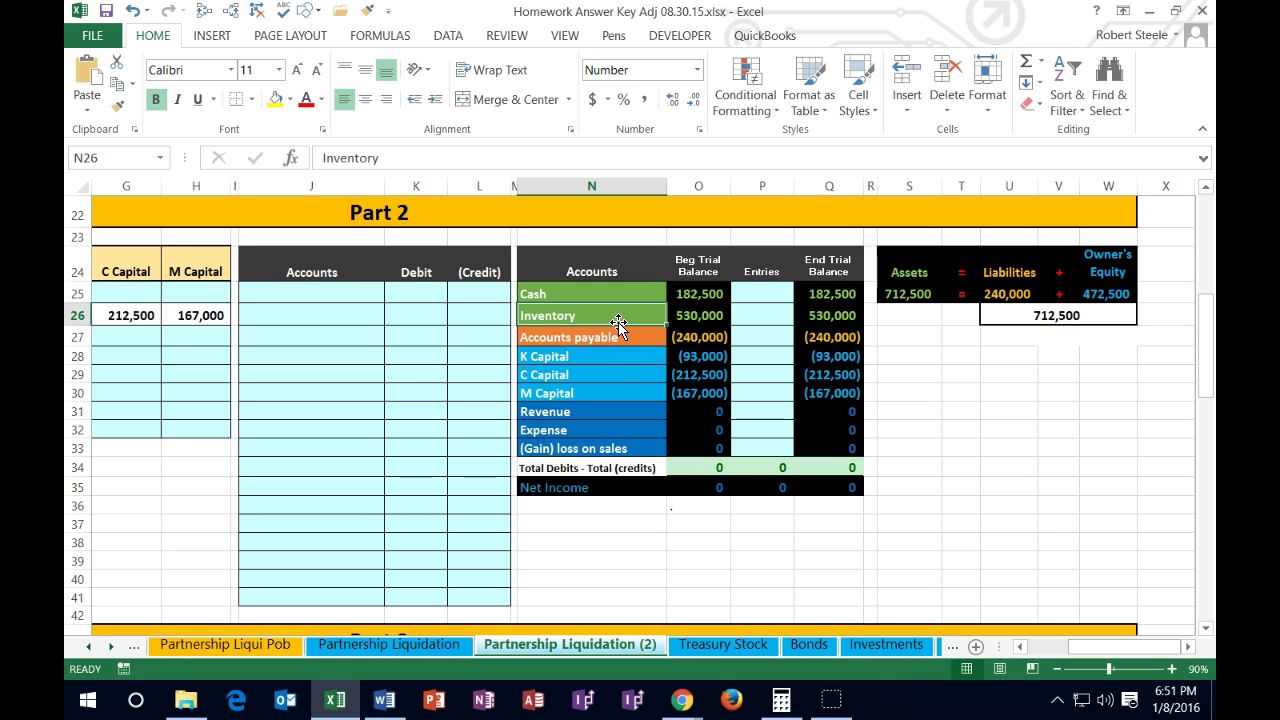
{"action": "left_click", "coordinate": [593, 394]}
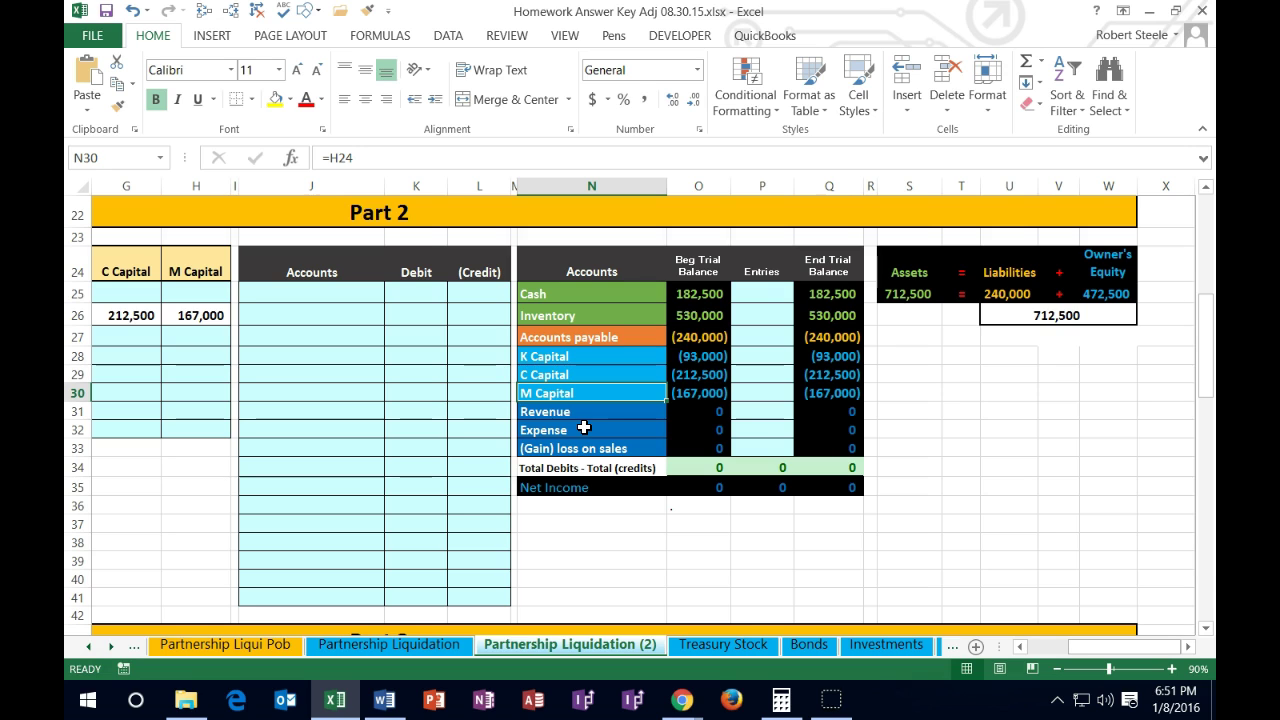
{"action": "left_click", "coordinate": [612, 312]}
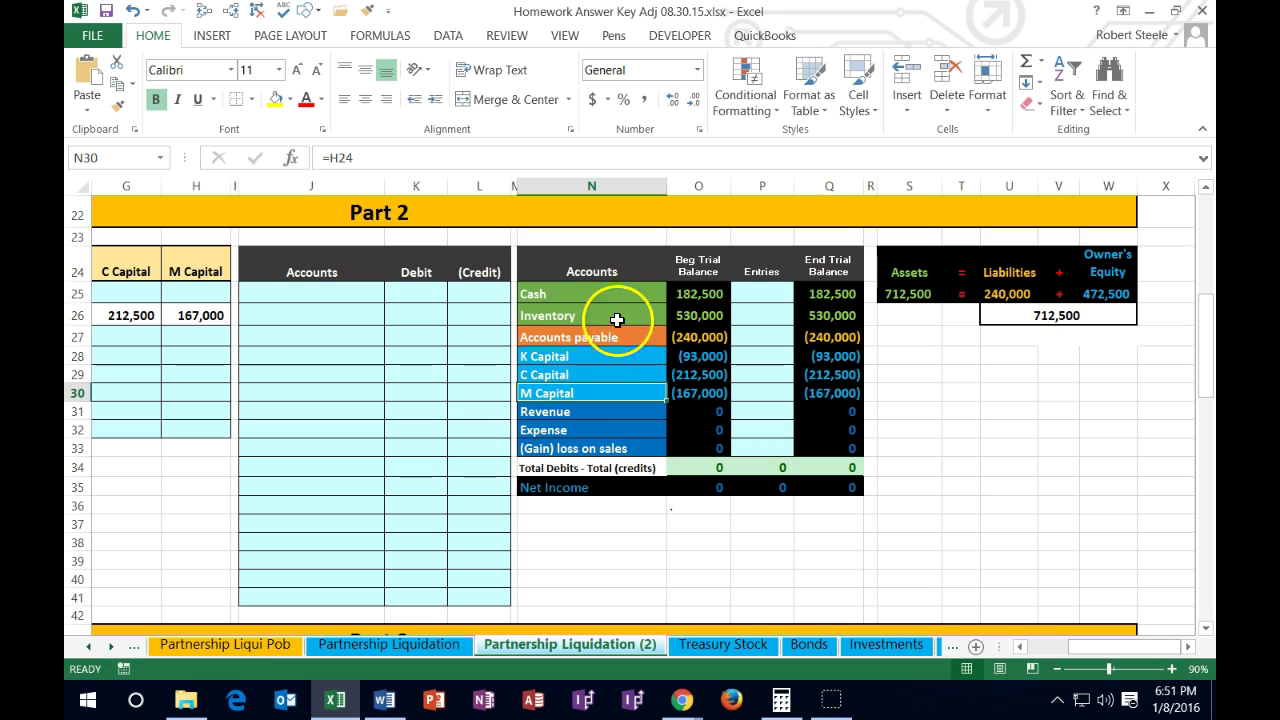
{"action": "left_click", "coordinate": [614, 338]}
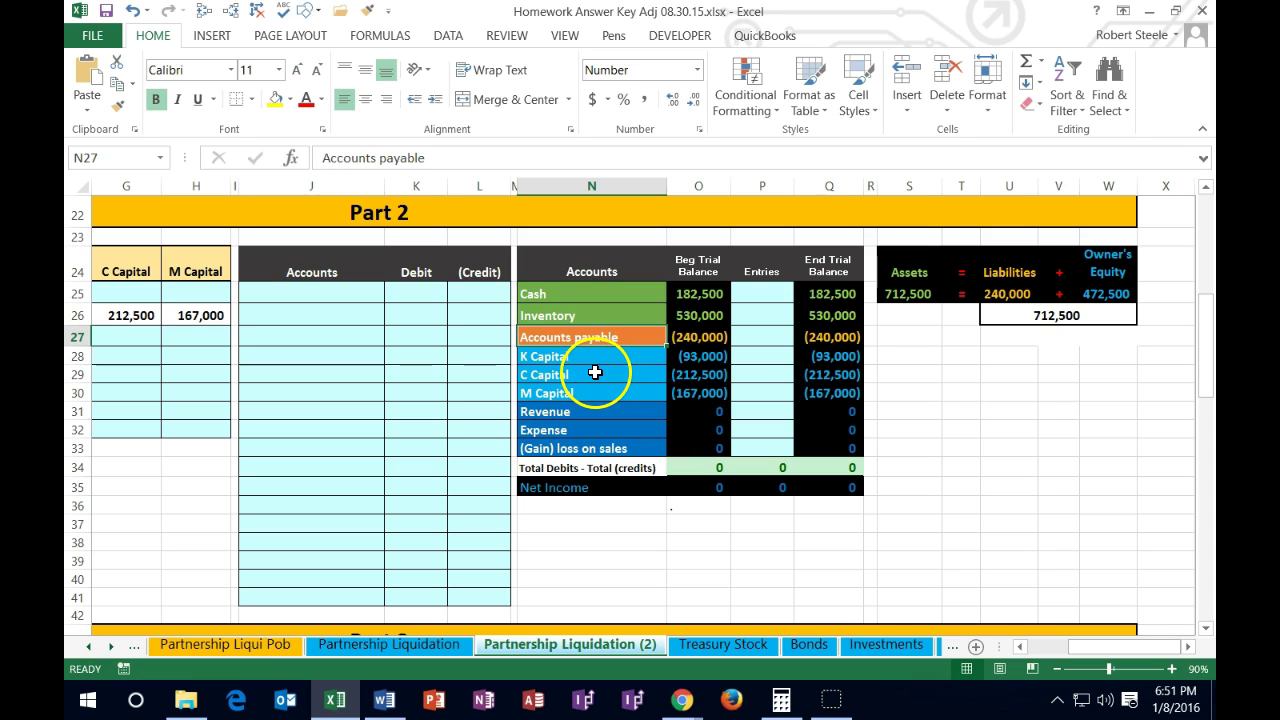
{"action": "left_click", "coordinate": [600, 358]}
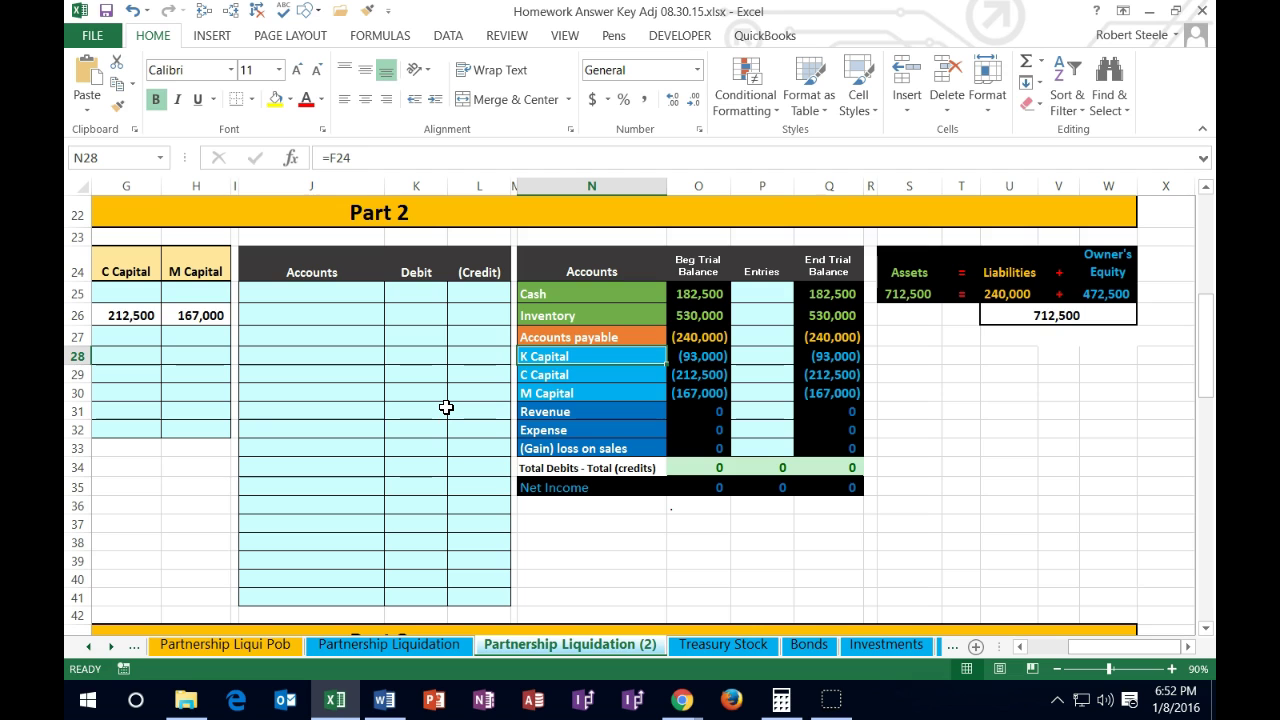
Enter =3/(3+2+1) as K Capital's income and loss ratio in F25 and format it as a percentage
{"action": "key", "text": "Left"}
{"action": "key", "text": "Home"}
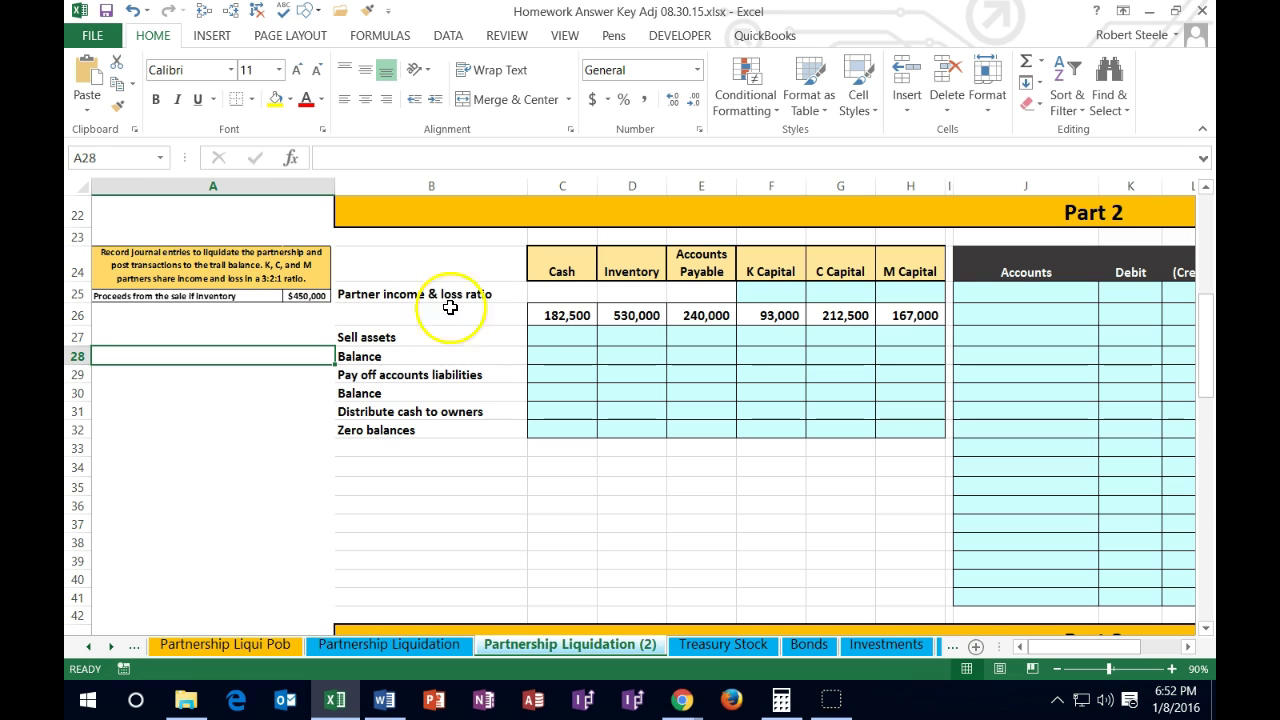
{"action": "left_click", "coordinate": [757, 296]}
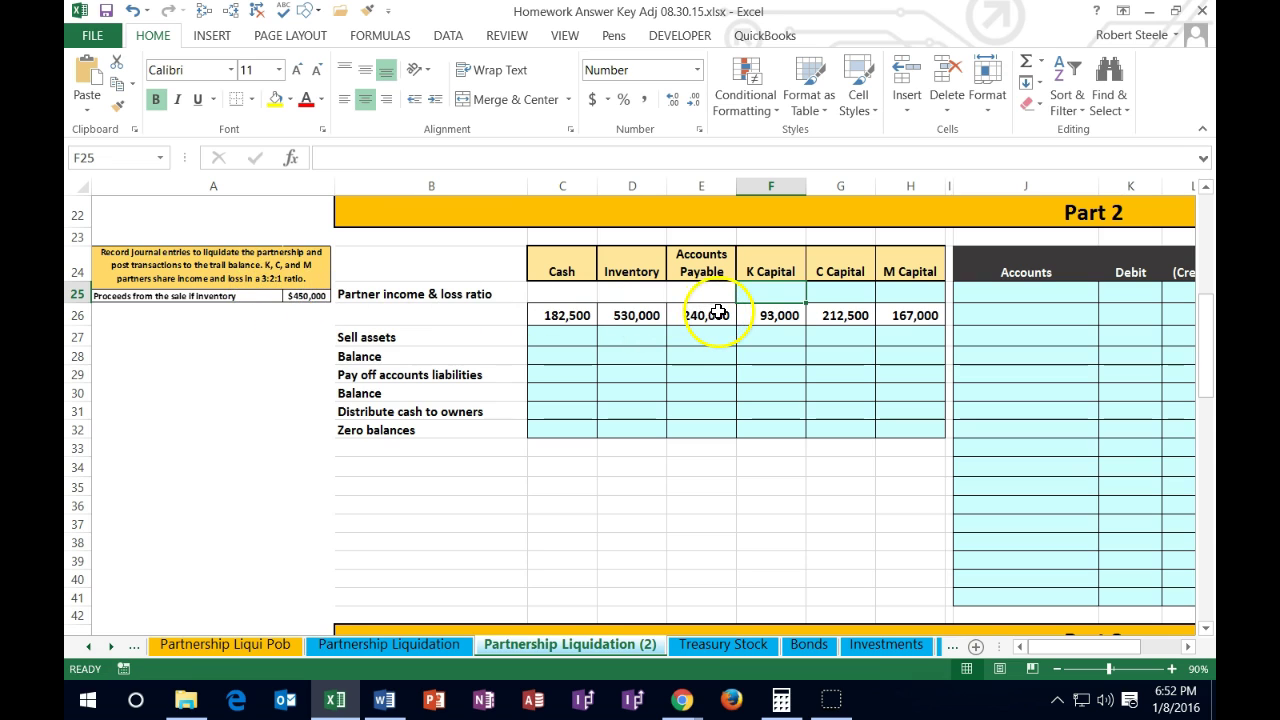
{"action": "type", "text": "=3"}
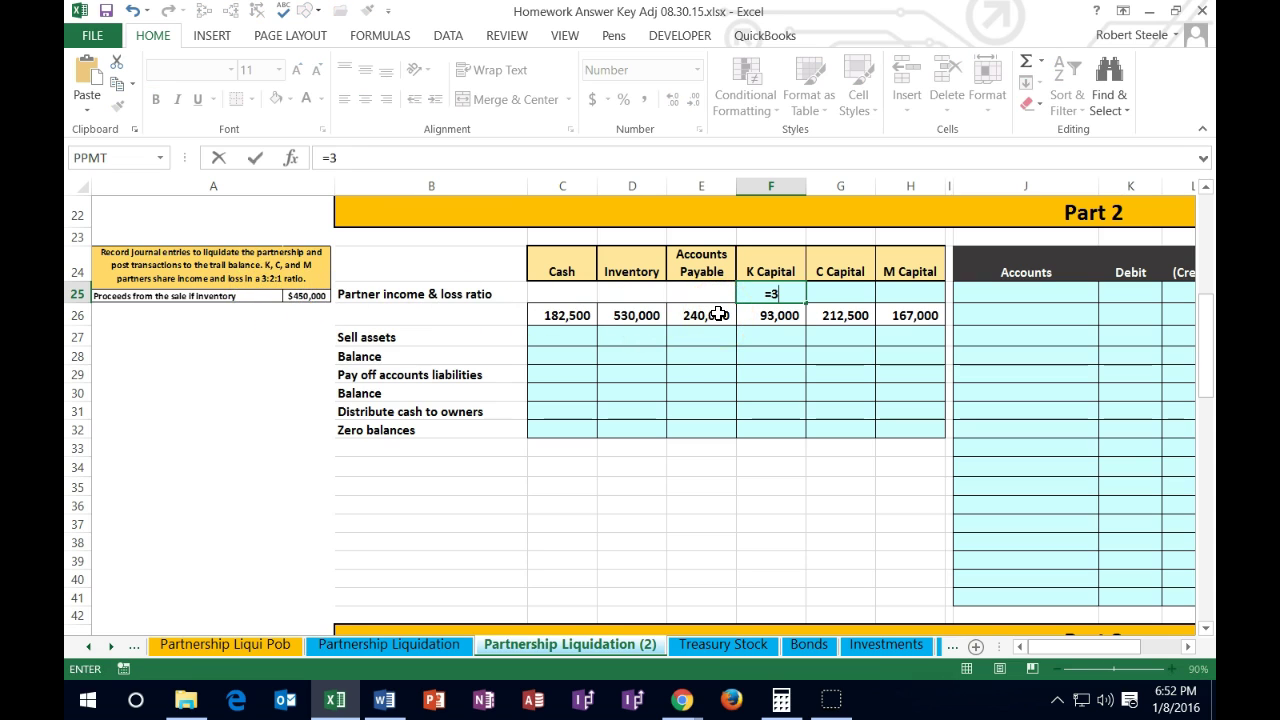
{"action": "type", "text": "/("}
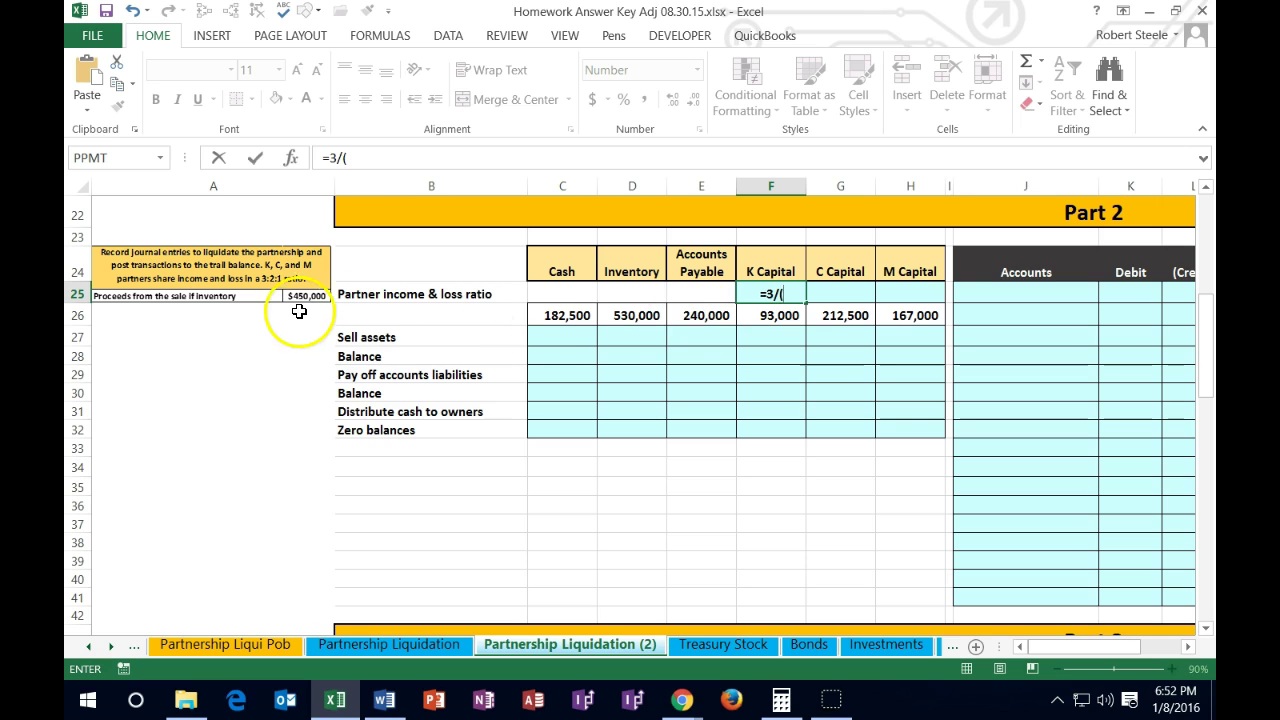
{"action": "type", "text": "3+"}
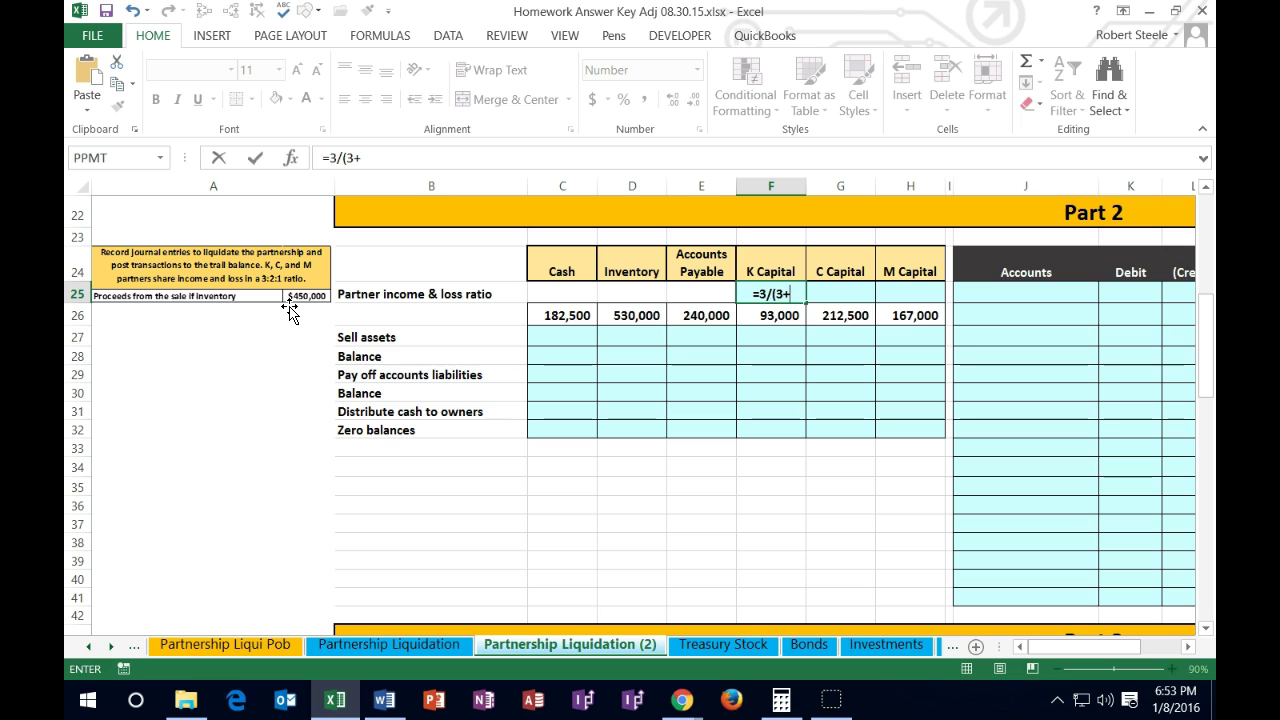
{"action": "type", "text": "2+1)"}
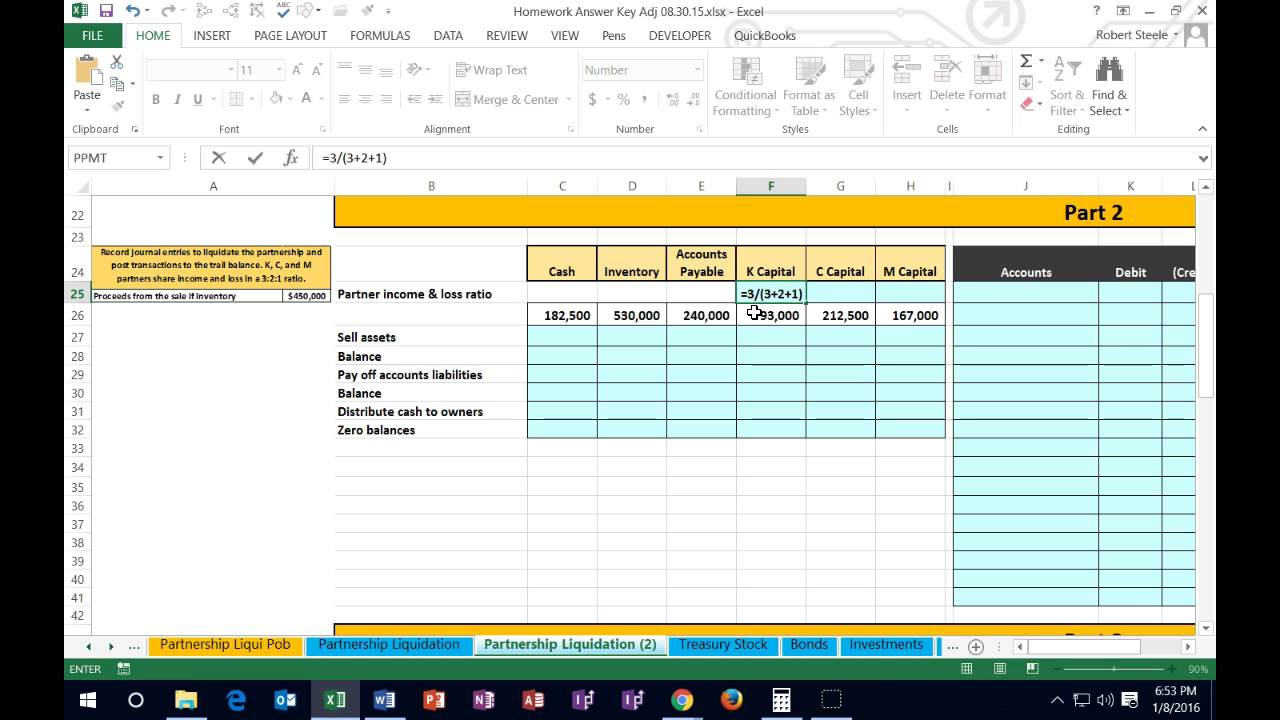
{"action": "key", "text": "Return"}
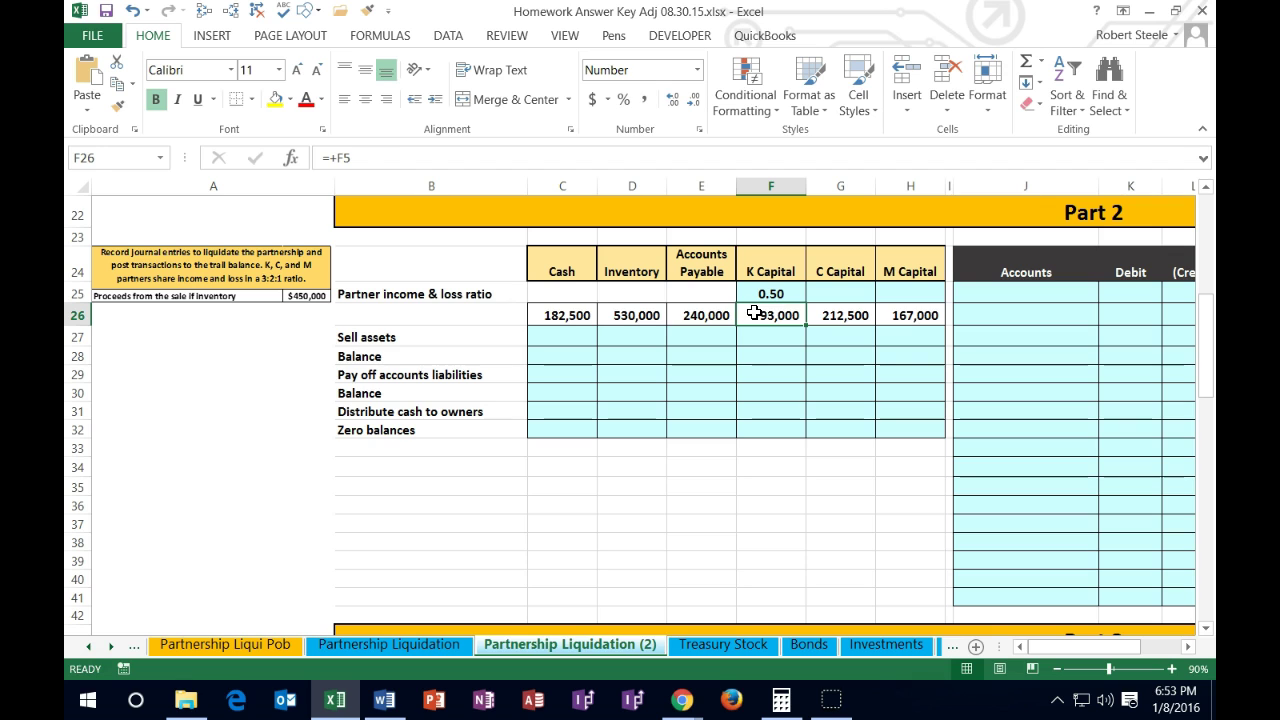
{"action": "key", "text": "Up"}
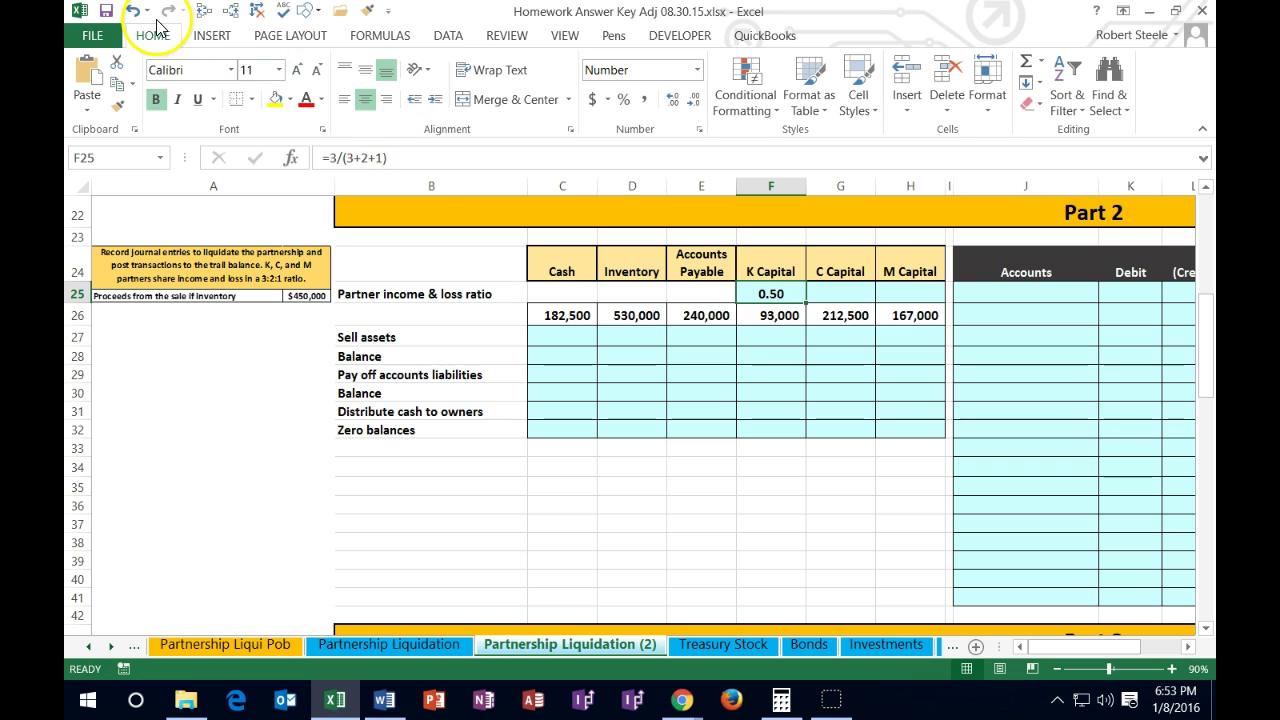
{"action": "left_click", "coordinate": [623, 100]}
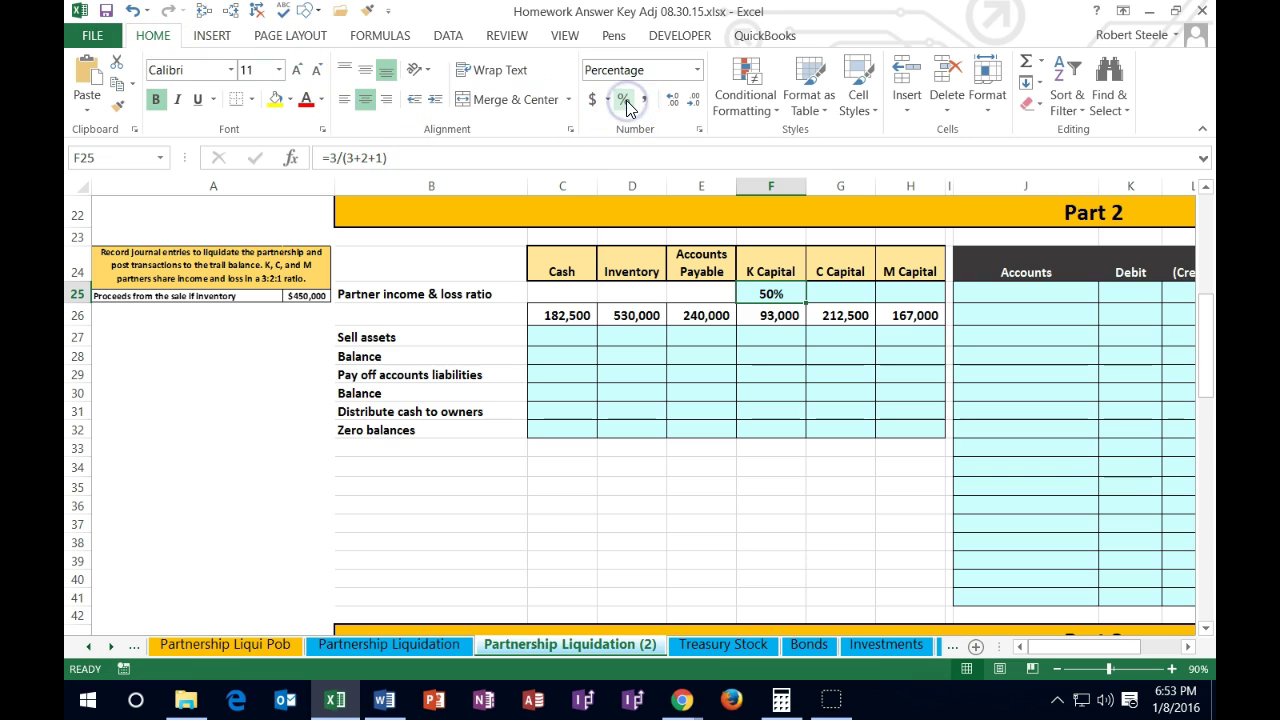
Enter =2/(3+2+1) as C Capital's income and loss ratio in G25 and format it as a percentage
{"action": "left_click", "coordinate": [829, 292]}
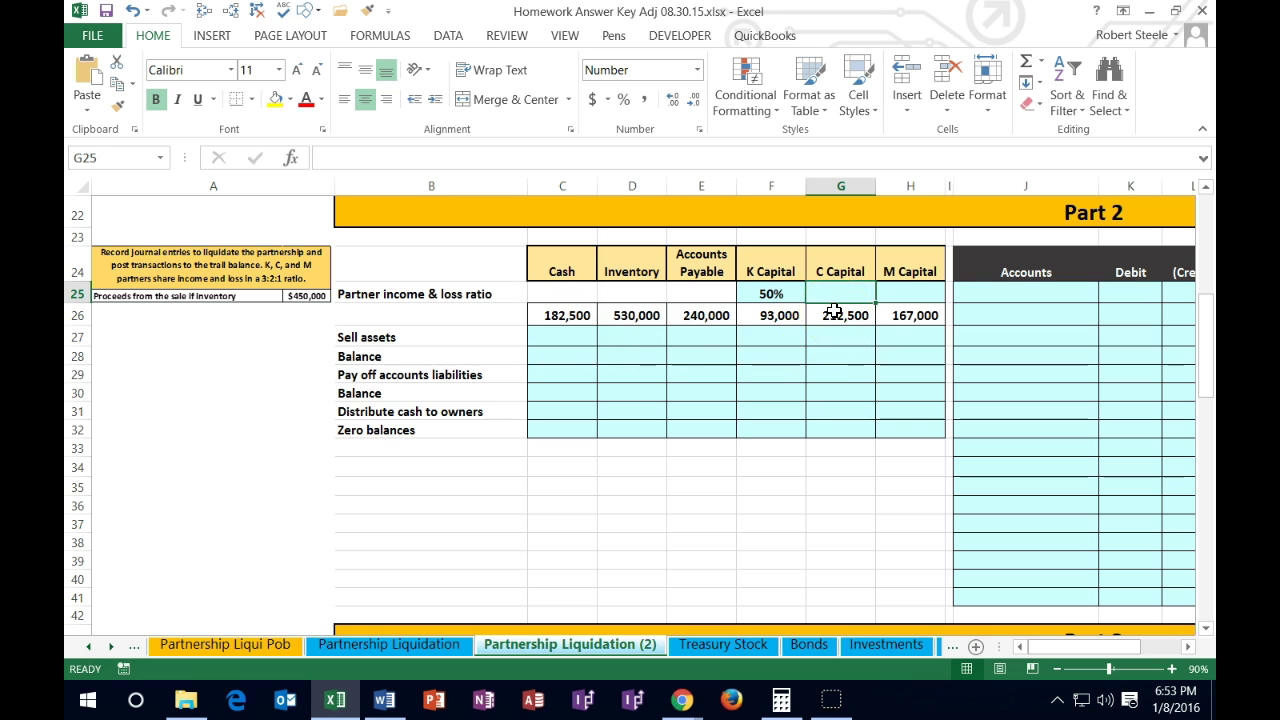
{"action": "type", "text": "=2/("}
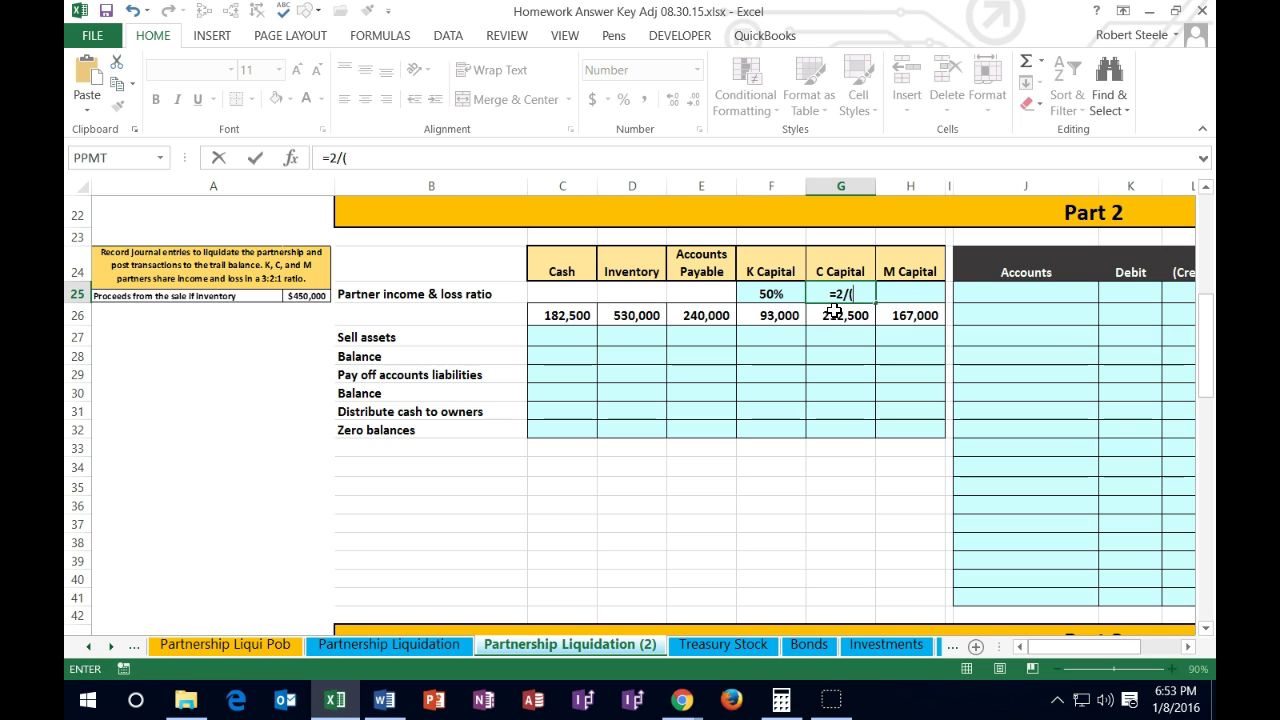
{"action": "type", "text": "3+2+1)"}
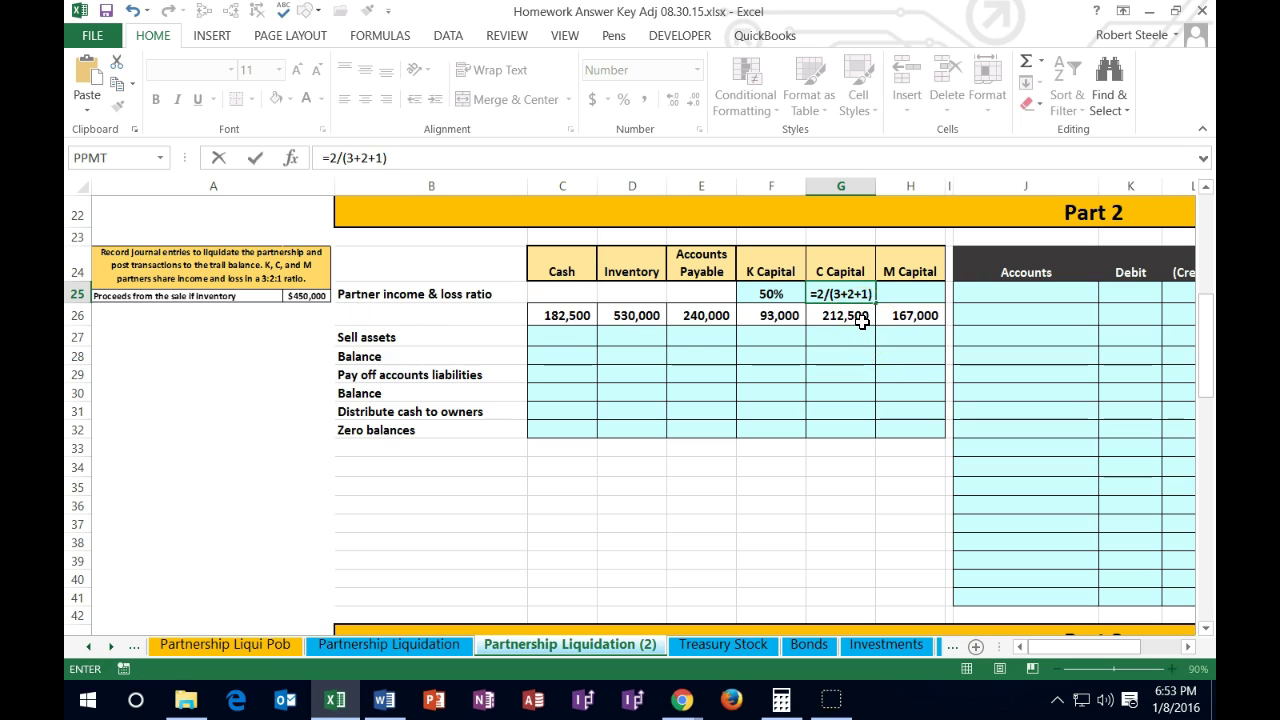
{"action": "key", "text": "Return"}
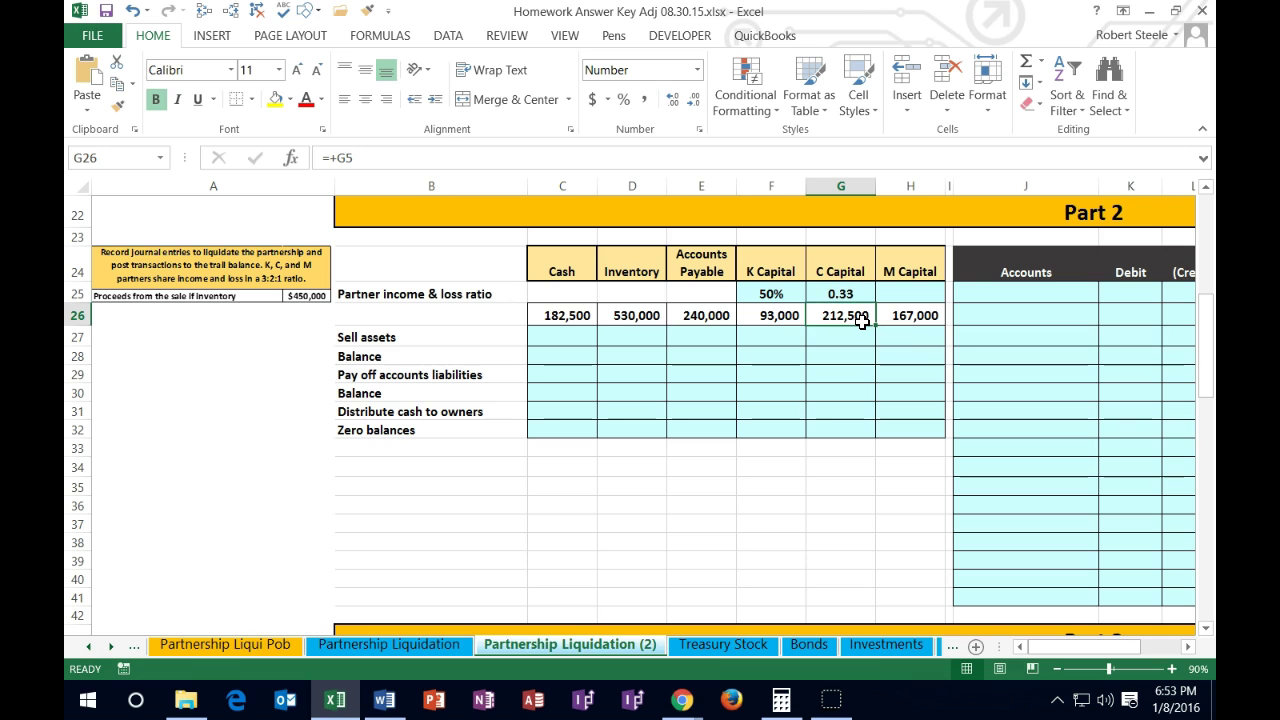
{"action": "key", "text": "Up"}
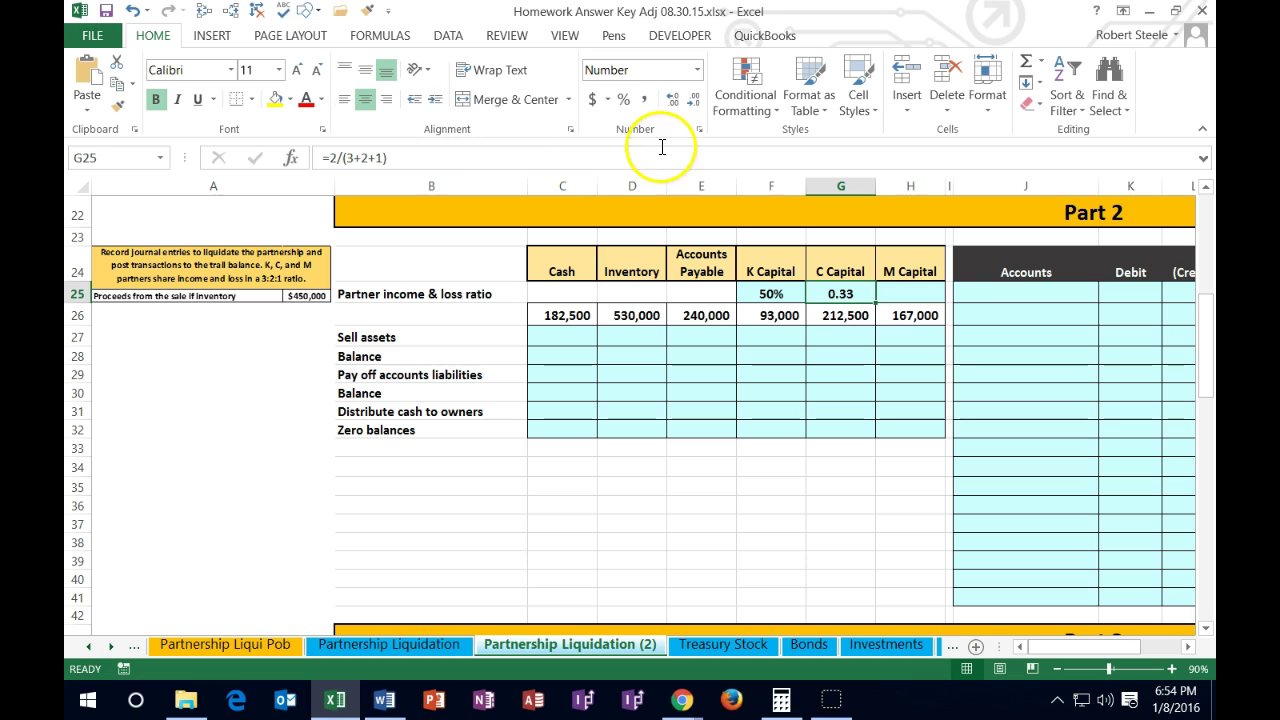
{"action": "left_click", "coordinate": [623, 100]}
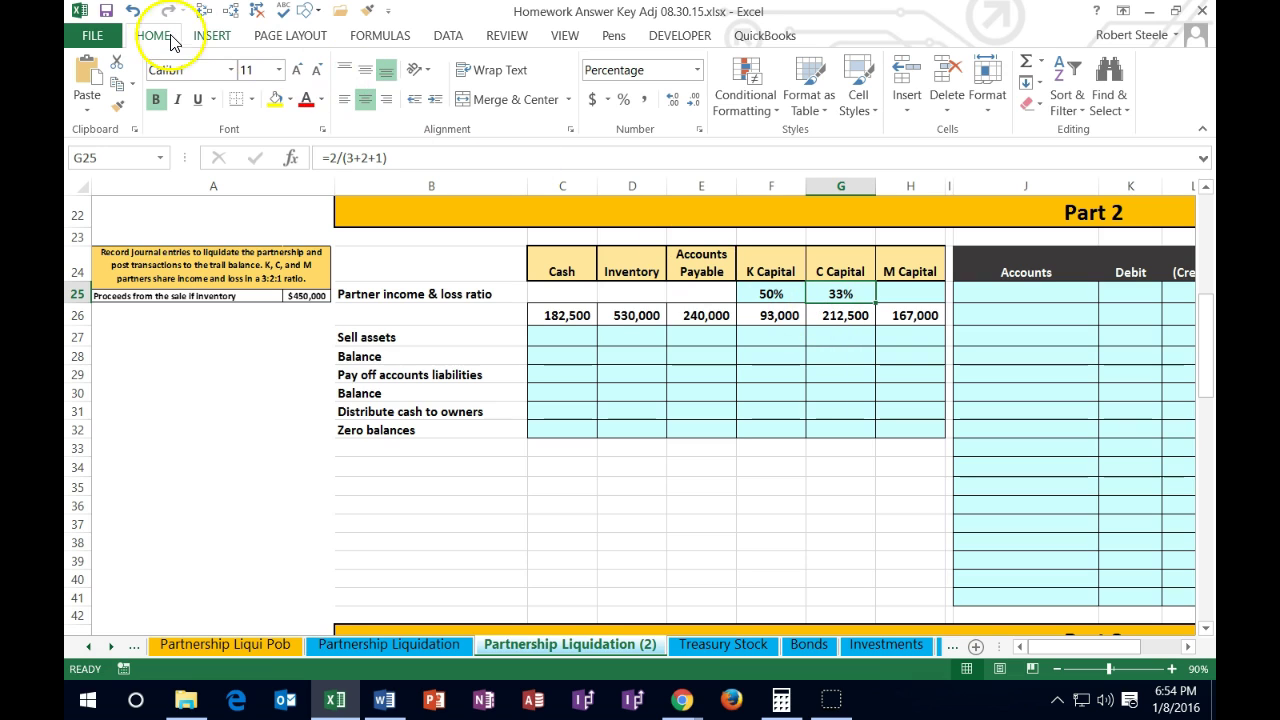
Show C Capital's income and loss ratio in G25 with two decimal places
{"action": "left_click", "coordinate": [672, 104]}
{"action": "left_click", "coordinate": [673, 104]}
{"action": "left_click", "coordinate": [675, 104]}
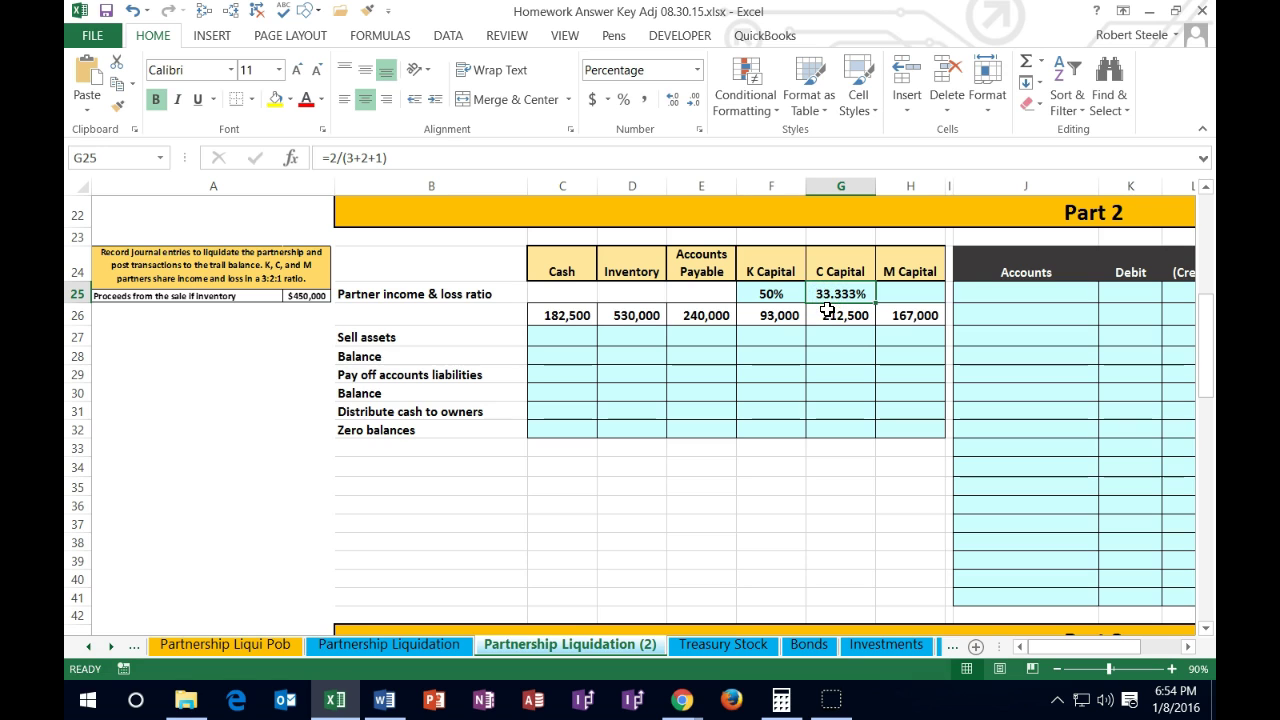
{"action": "left_click", "coordinate": [669, 103]}
{"action": "left_click", "coordinate": [694, 103]}
{"action": "left_click", "coordinate": [695, 103]}
{"action": "left_click", "coordinate": [829, 309]}
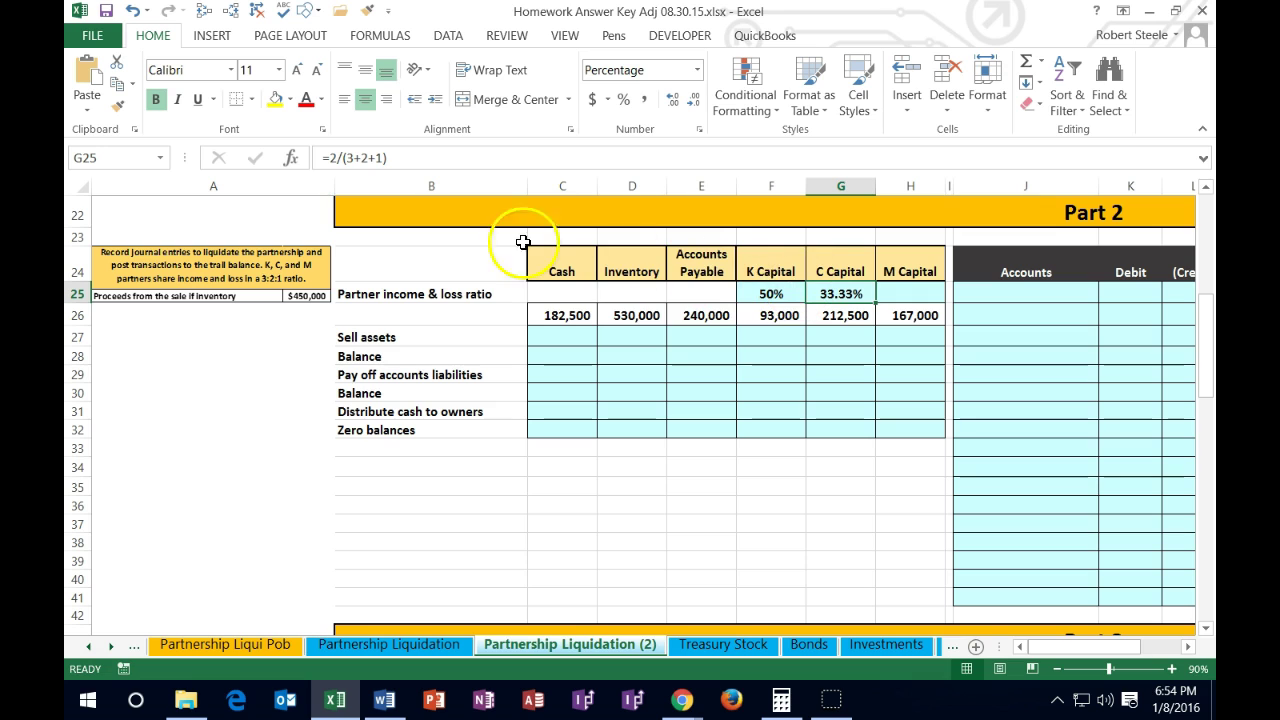
{"action": "left_click", "coordinate": [340, 178]}
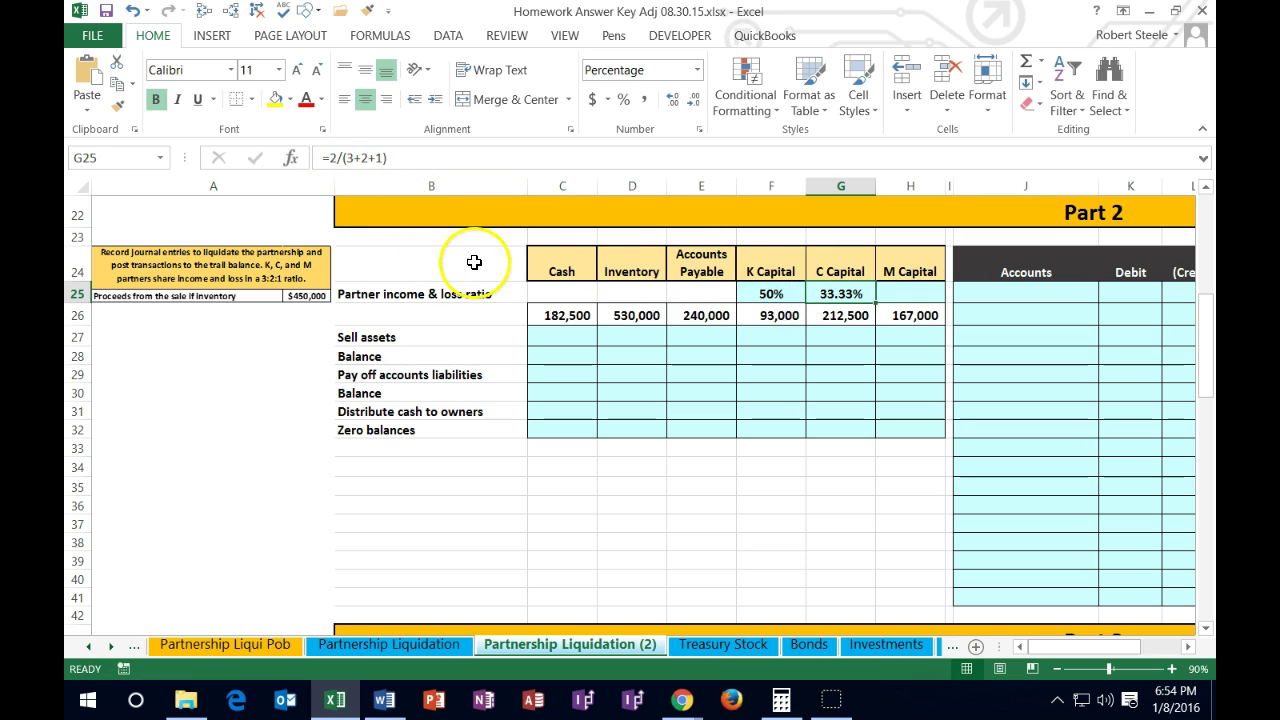
Show K Capital's income and loss ratio in F25 with two decimal places
{"action": "left_click", "coordinate": [754, 293]}
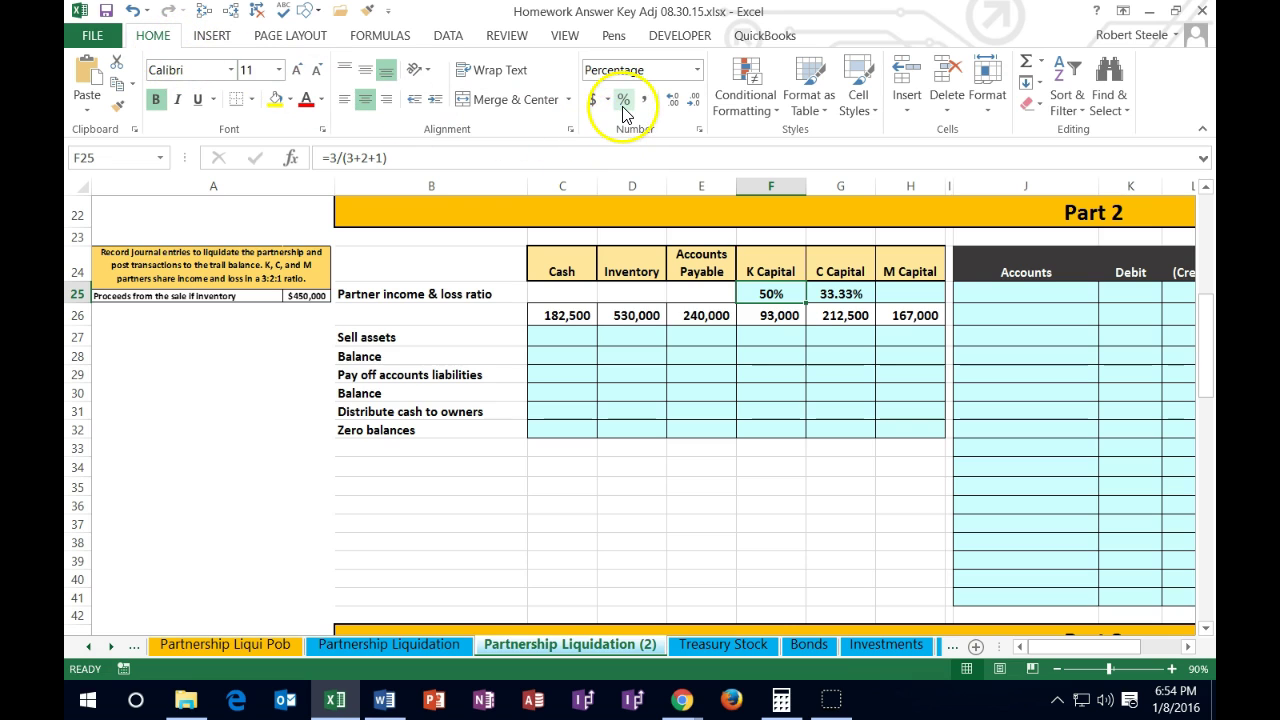
{"action": "left_click", "coordinate": [670, 103]}
{"action": "left_click", "coordinate": [670, 103]}
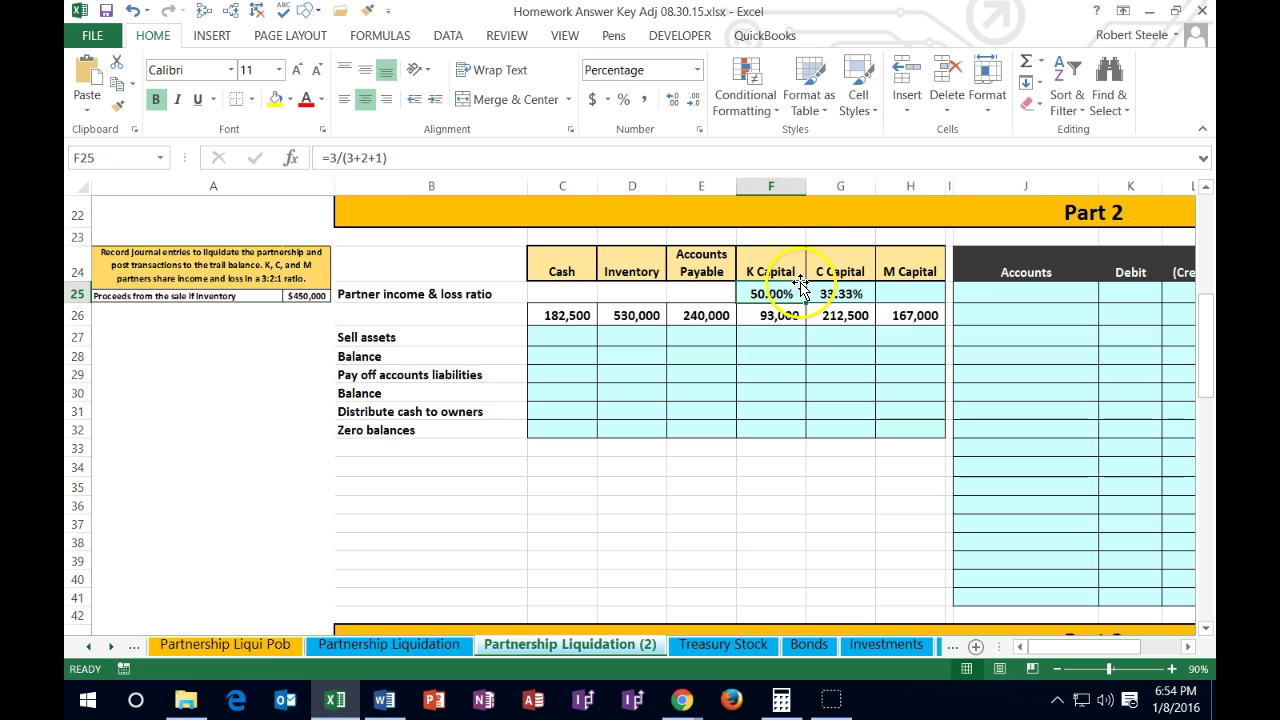
Enter =1/(3+2+1) as M Capital's income and loss ratio in H25
{"action": "left_click", "coordinate": [898, 297]}
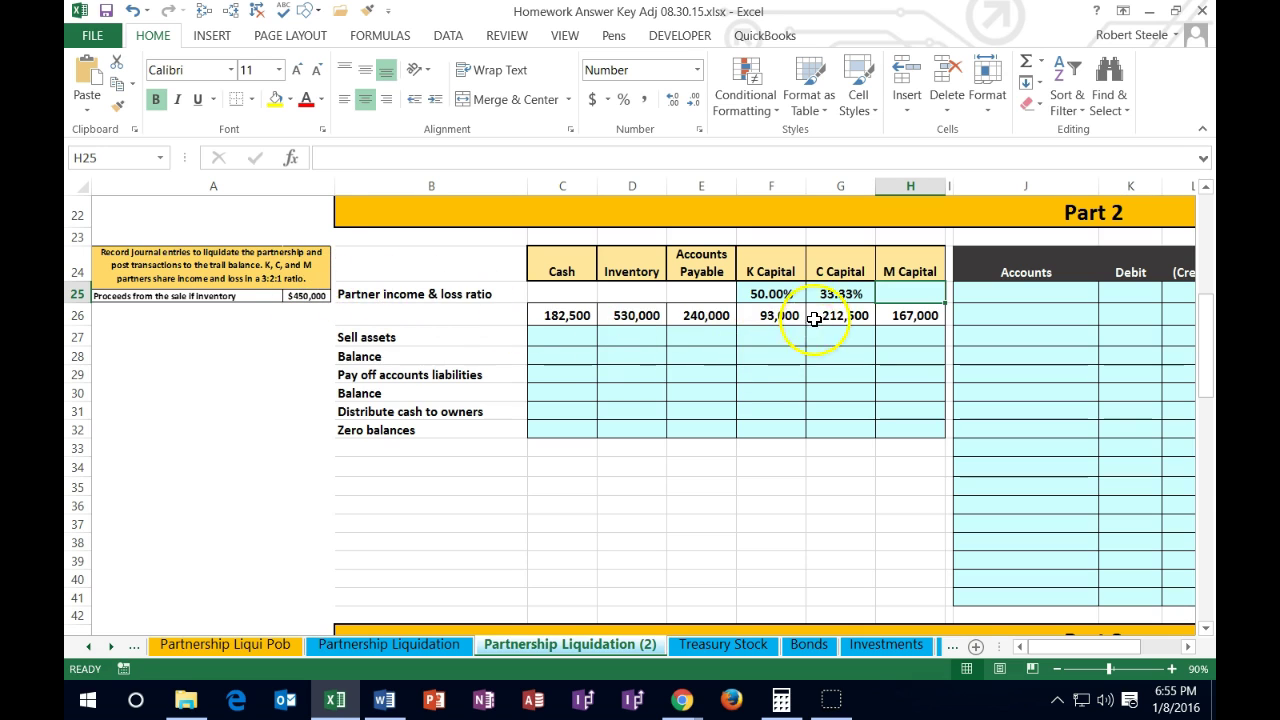
{"action": "type", "text": "=1"}
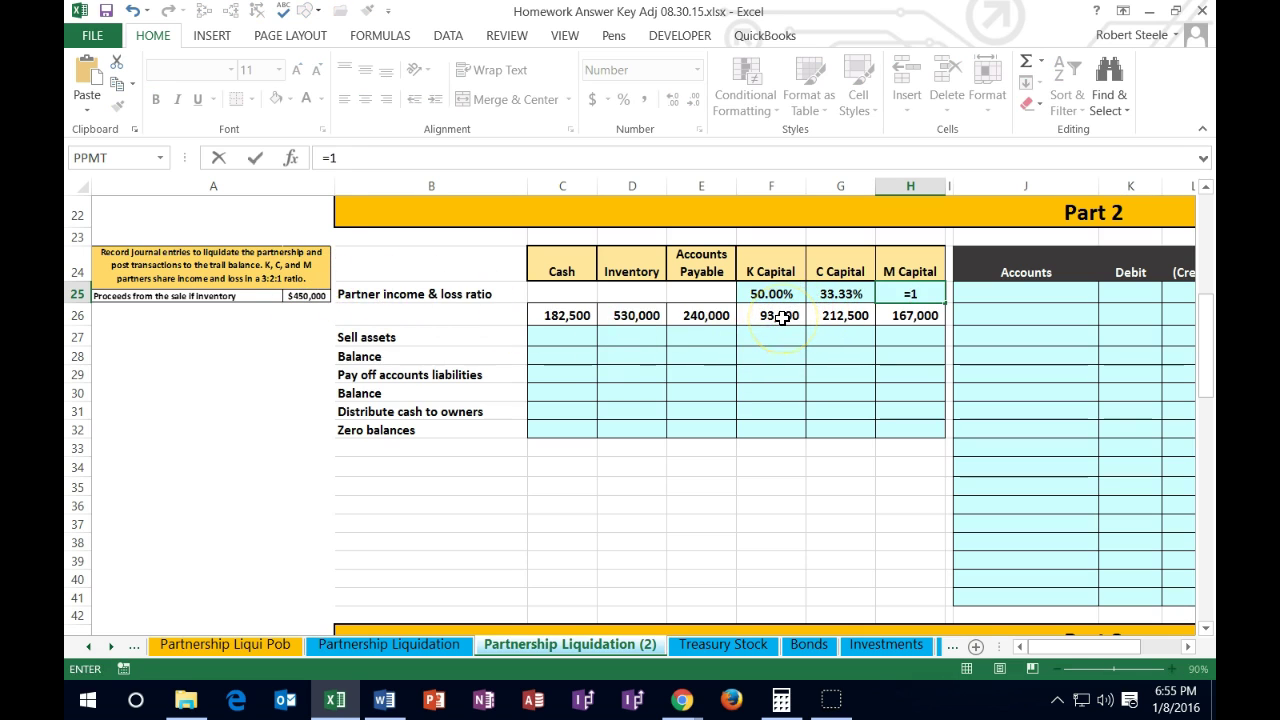
{"action": "type", "text": "/("}
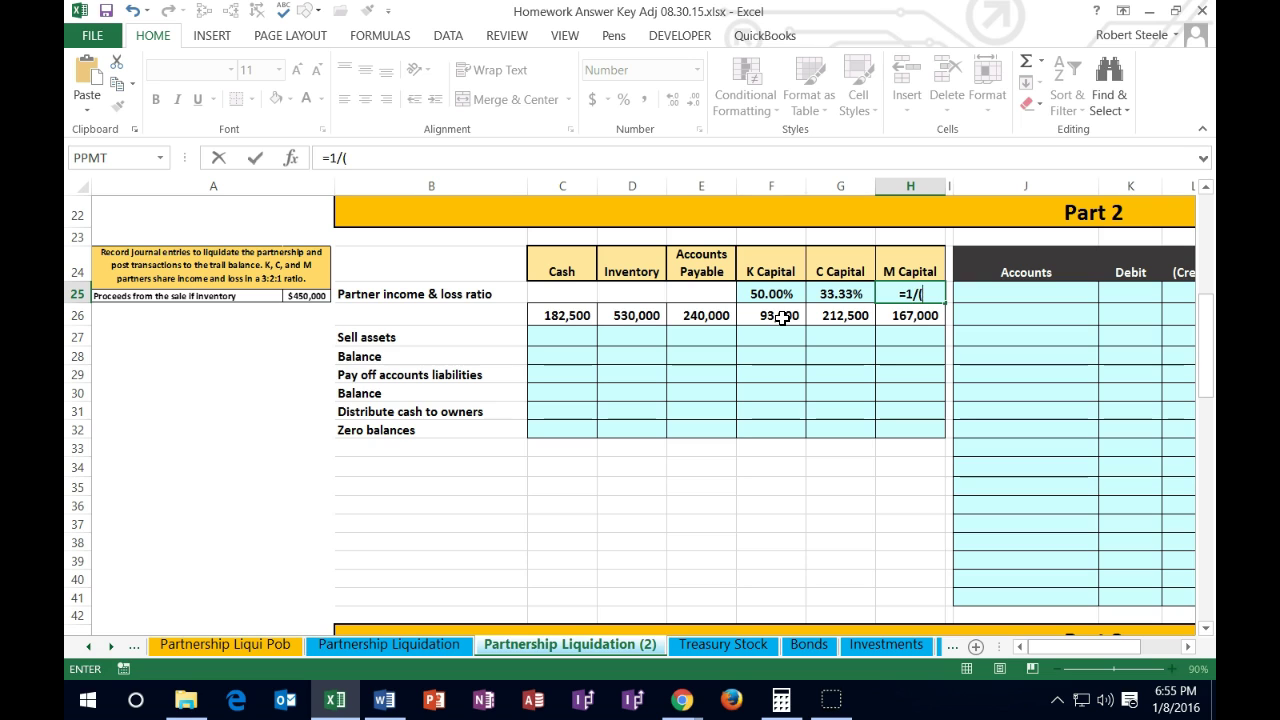
{"action": "type", "text": "3+2+1)"}
{"action": "left_click", "coordinate": [833, 318]}
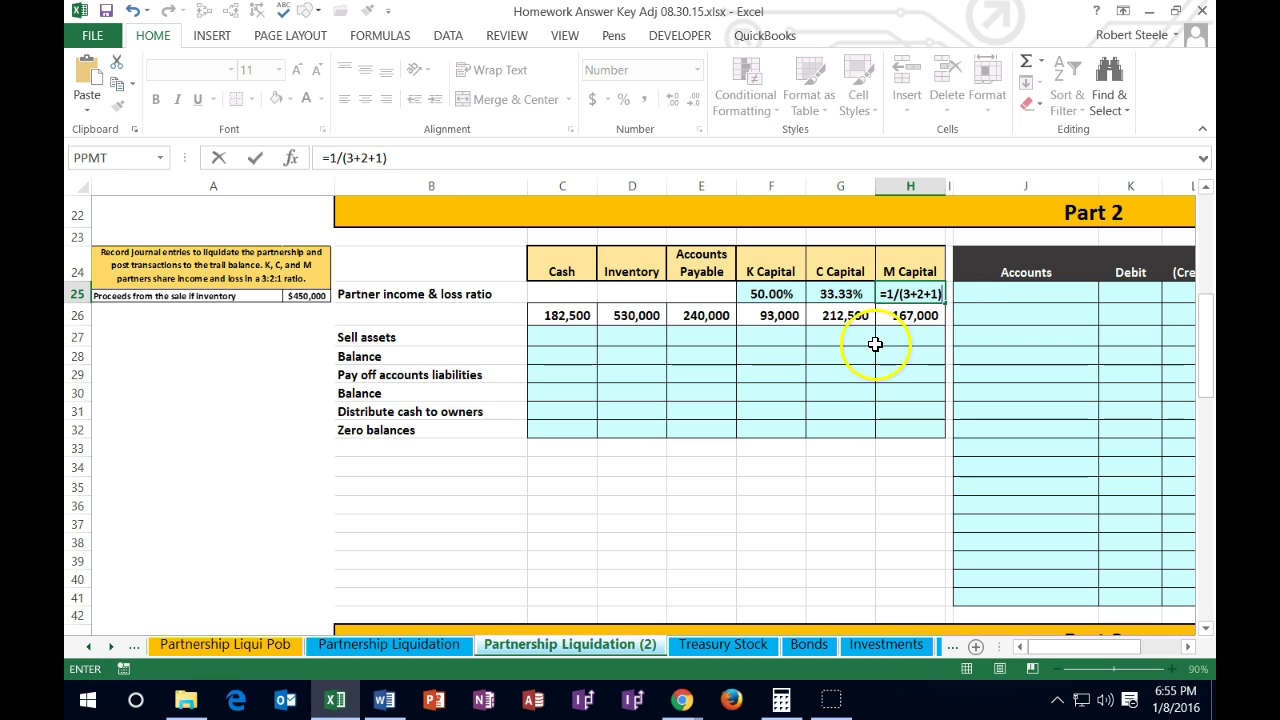
{"action": "key", "text": "Return"}
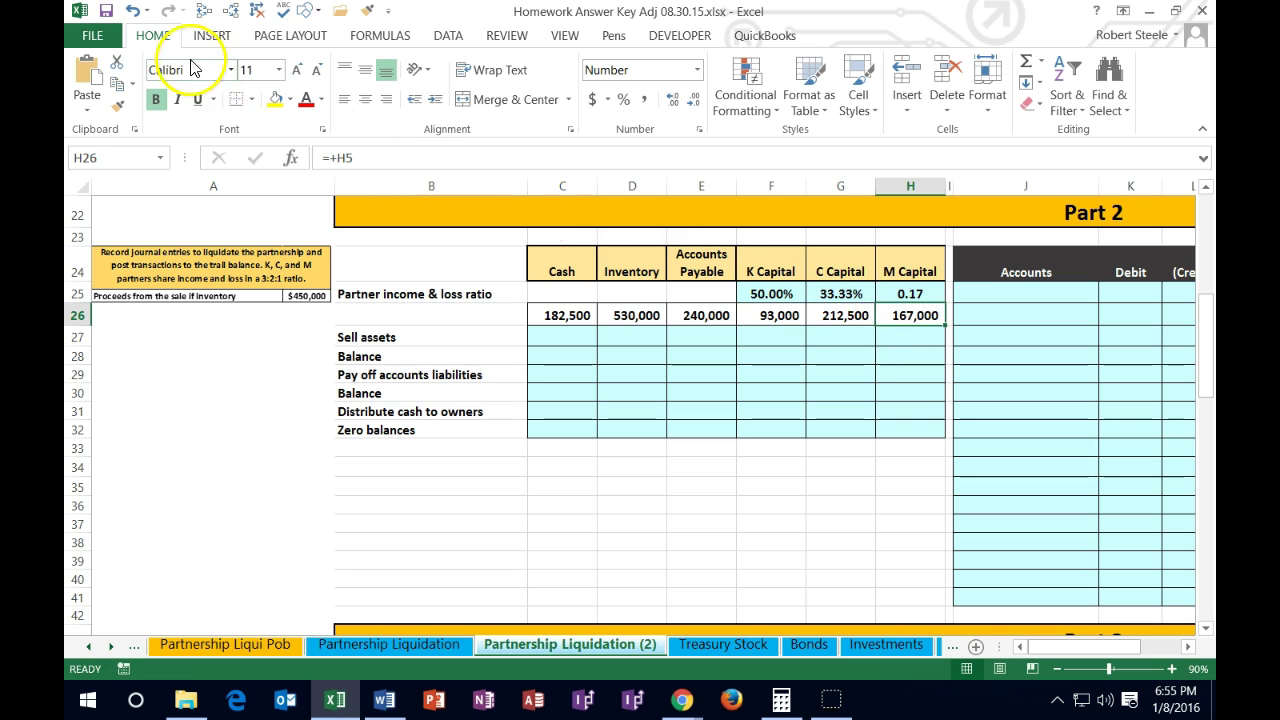
Format M Capital's income and loss ratio in H25 as a percentage with two decimal places
{"action": "left_click", "coordinate": [622, 101]}
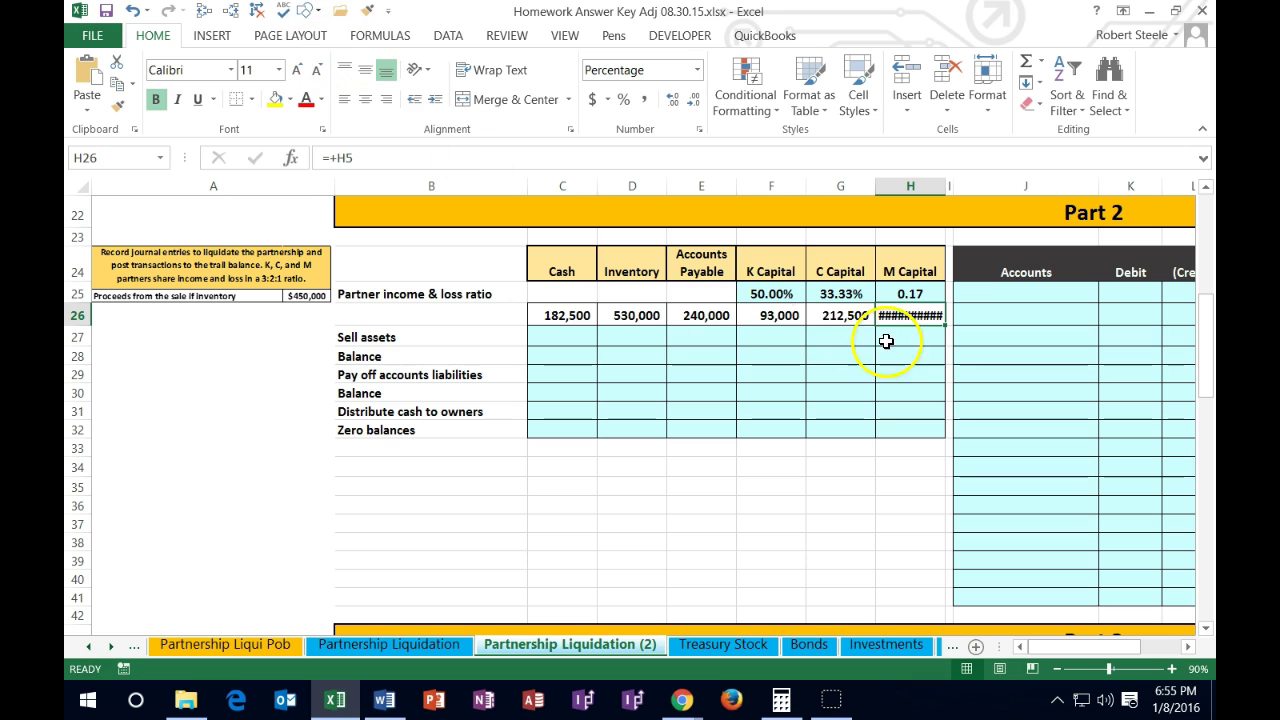
{"action": "left_click", "coordinate": [132, 11]}
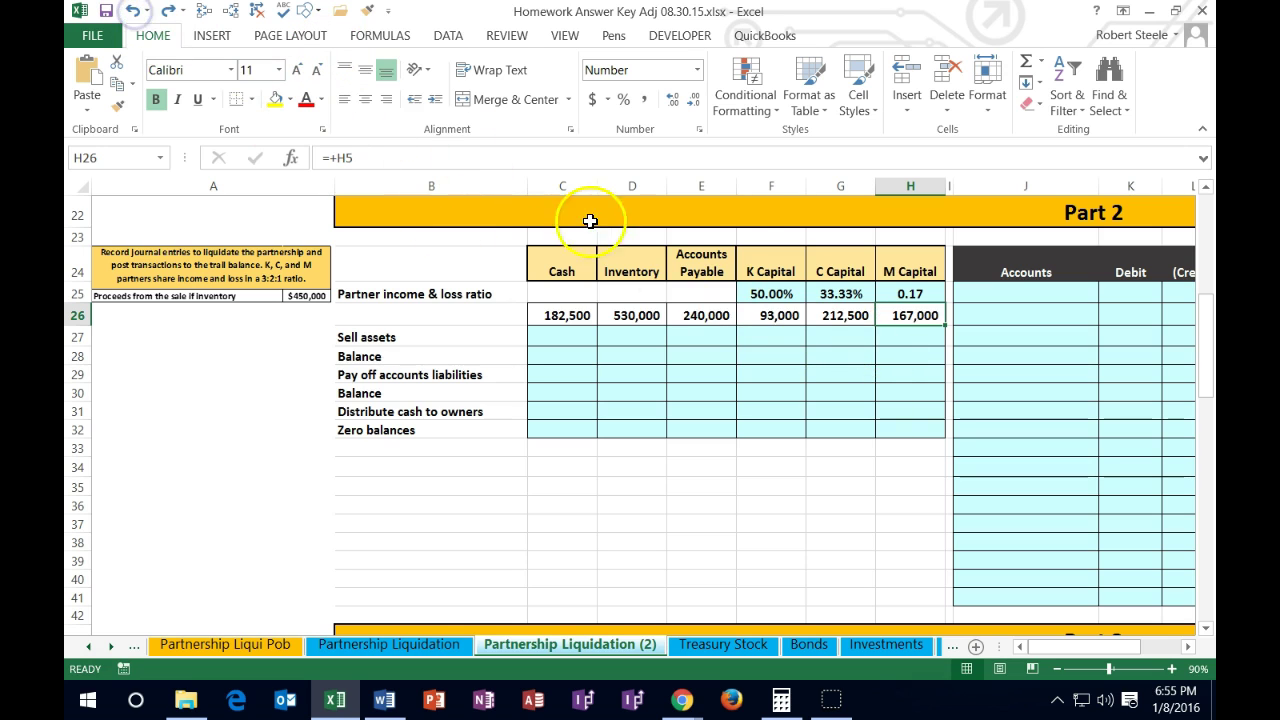
{"action": "left_click", "coordinate": [910, 293]}
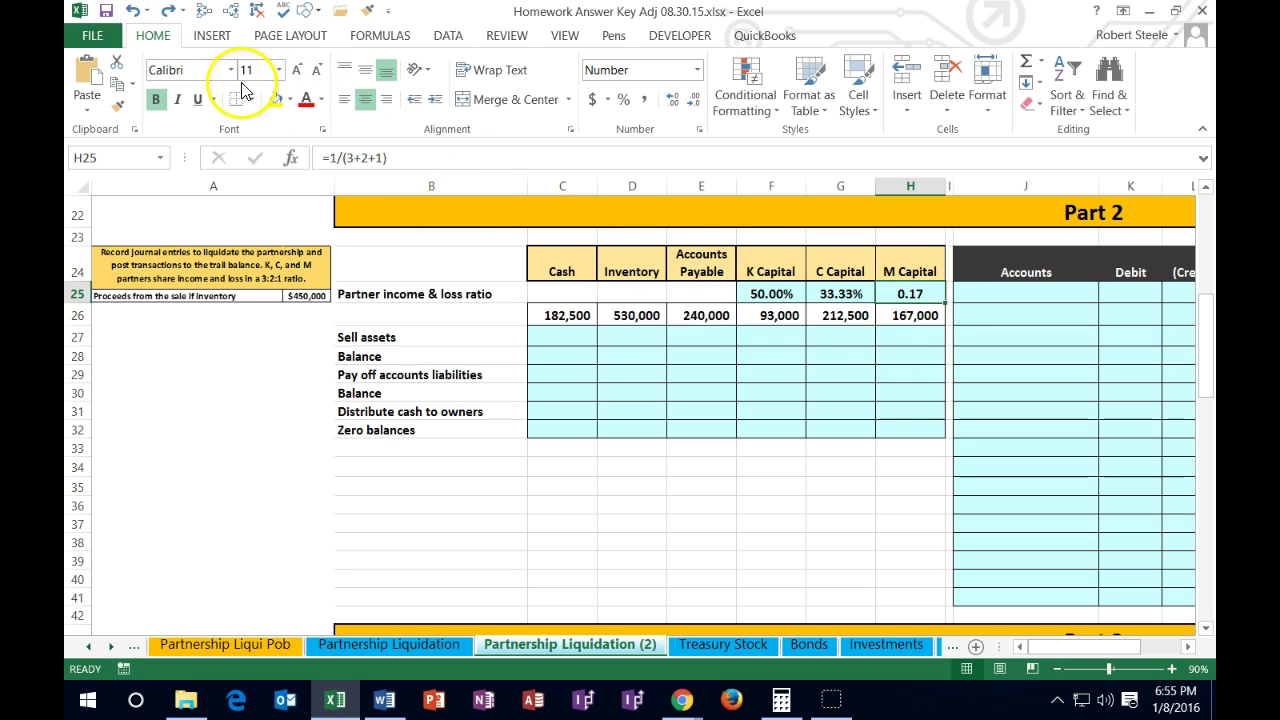
{"action": "left_click", "coordinate": [623, 100]}
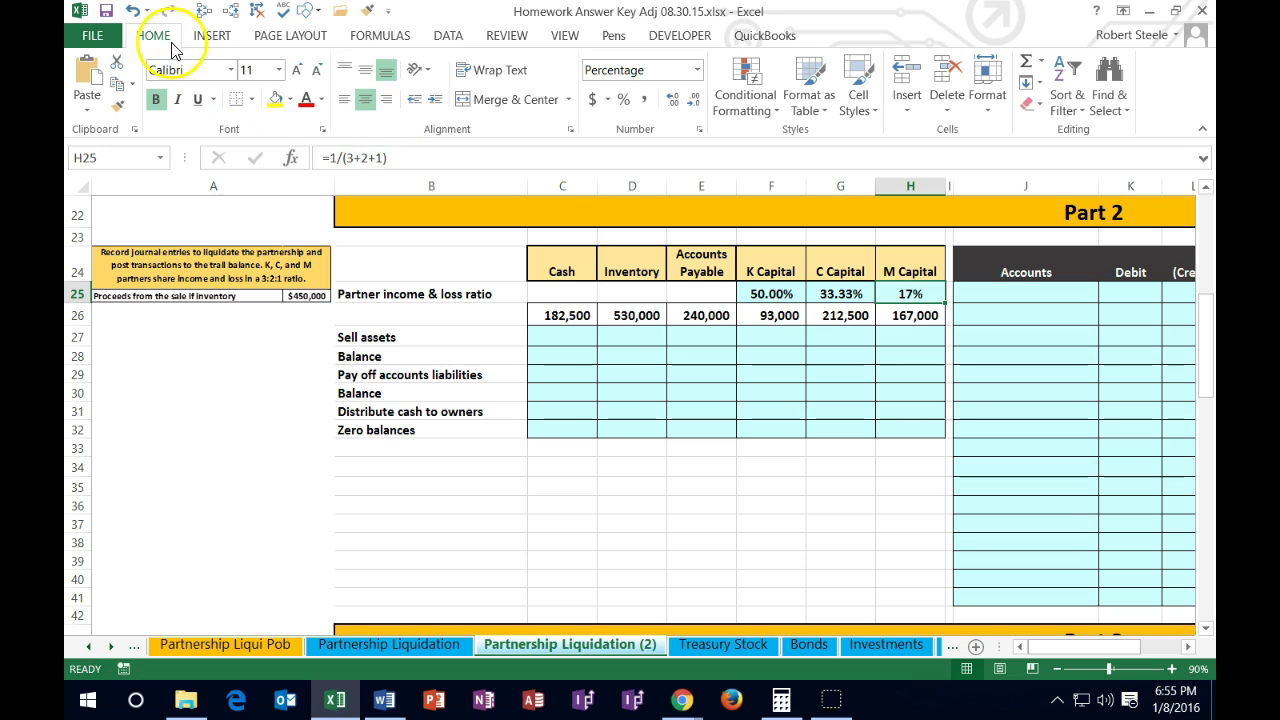
{"action": "left_click", "coordinate": [672, 103]}
{"action": "left_click", "coordinate": [672, 103]}
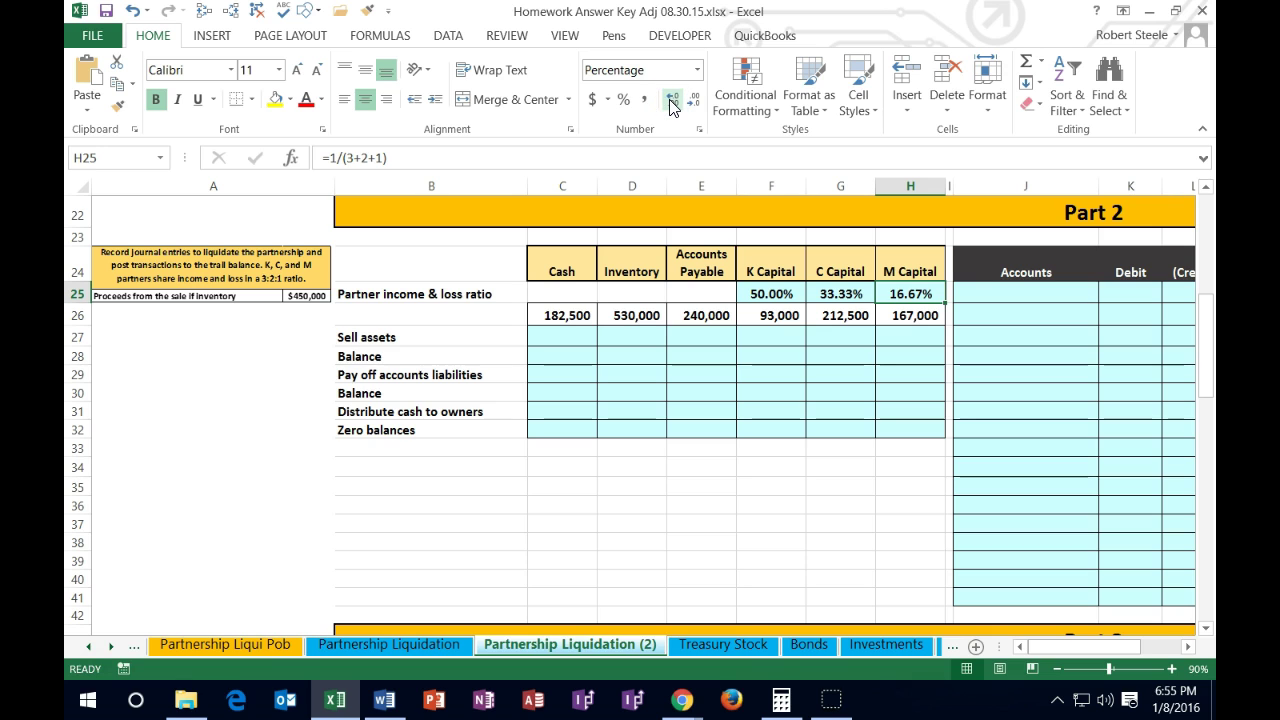
{"action": "left_click", "coordinate": [672, 103]}
{"action": "left_click", "coordinate": [692, 104]}
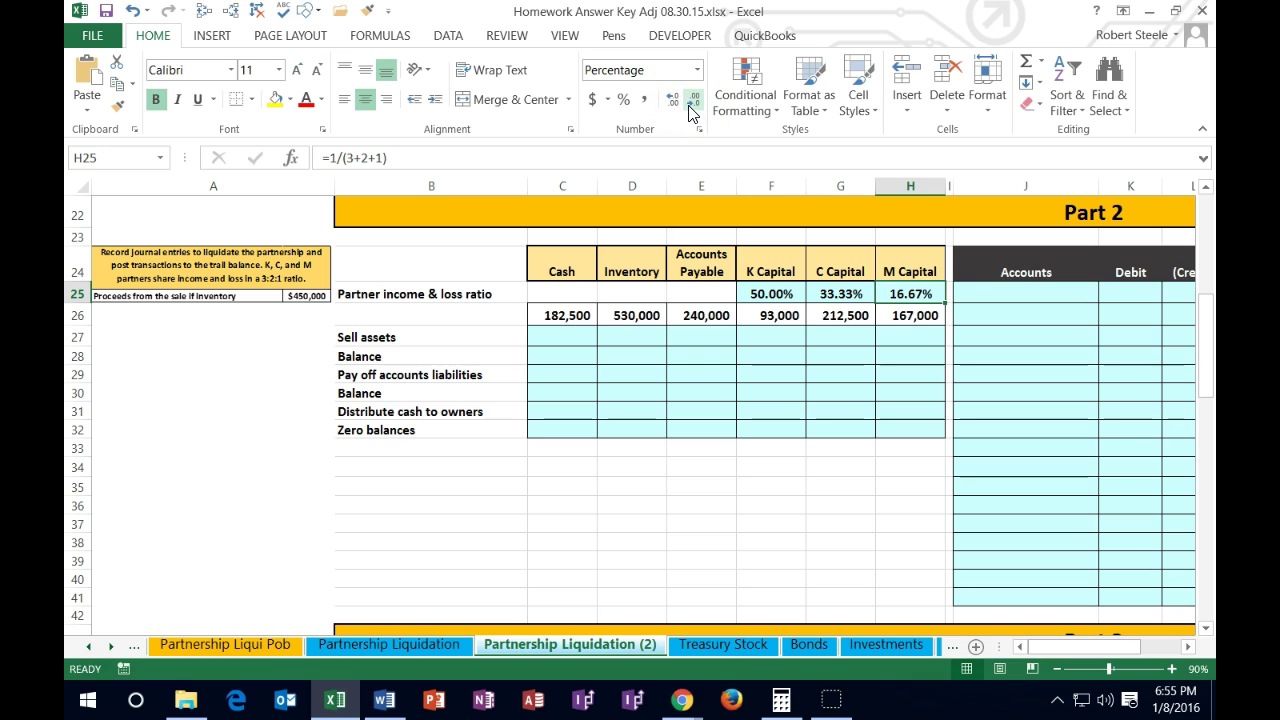
{"action": "left_click", "coordinate": [912, 293]}
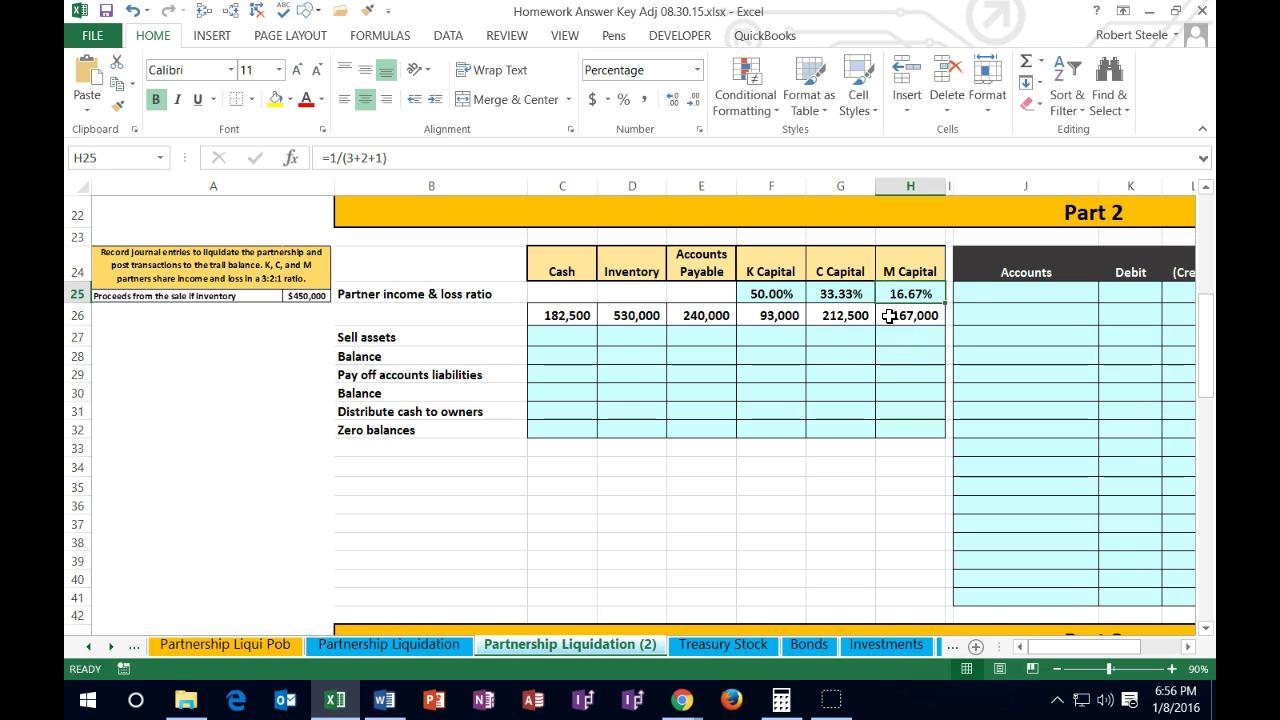
Enter the inventory sale proceeds of 450000 as Cash in the Sell assets row, cell C27
{"action": "left_click", "coordinate": [570, 343]}
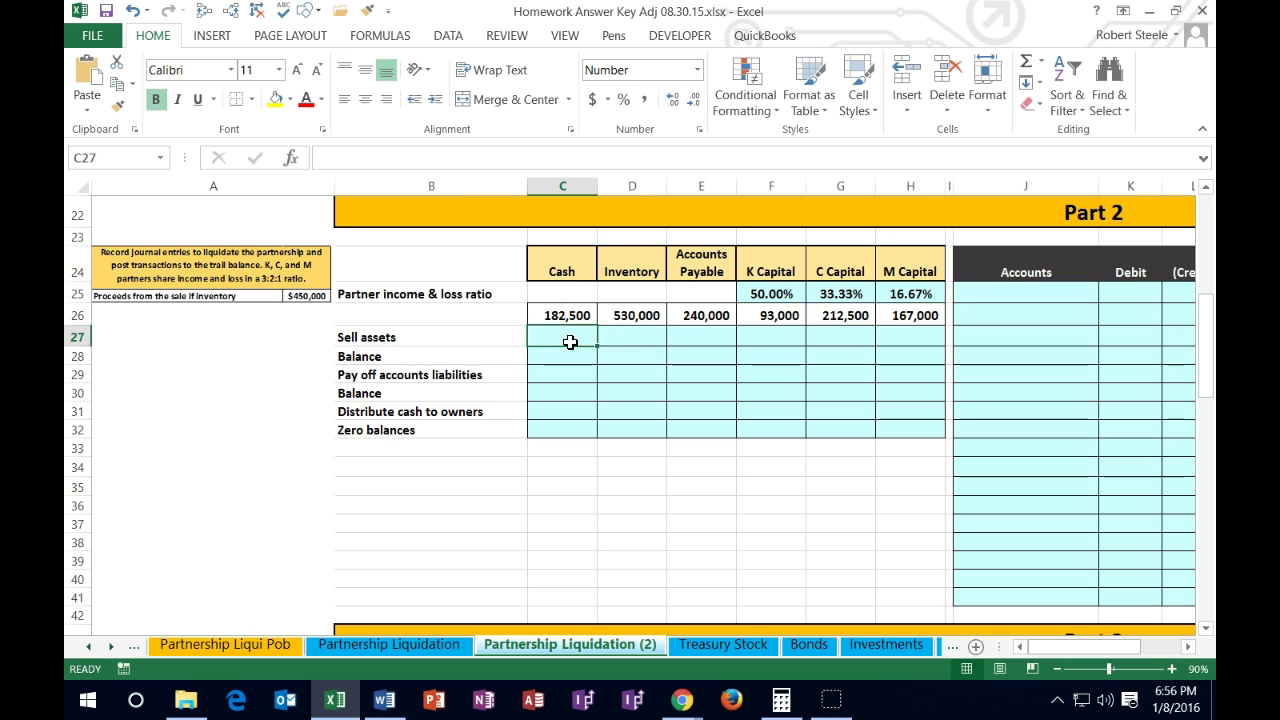
{"action": "left_click", "coordinate": [645, 315]}
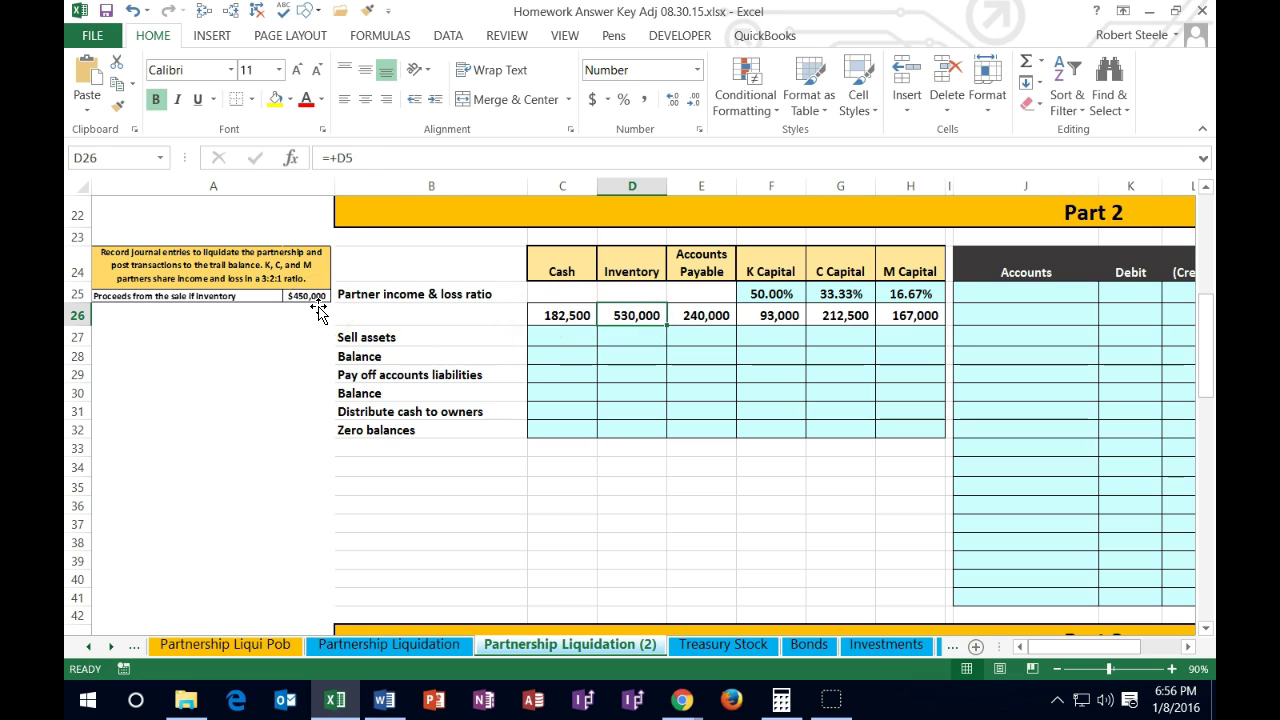
{"action": "left_click", "coordinate": [557, 343]}
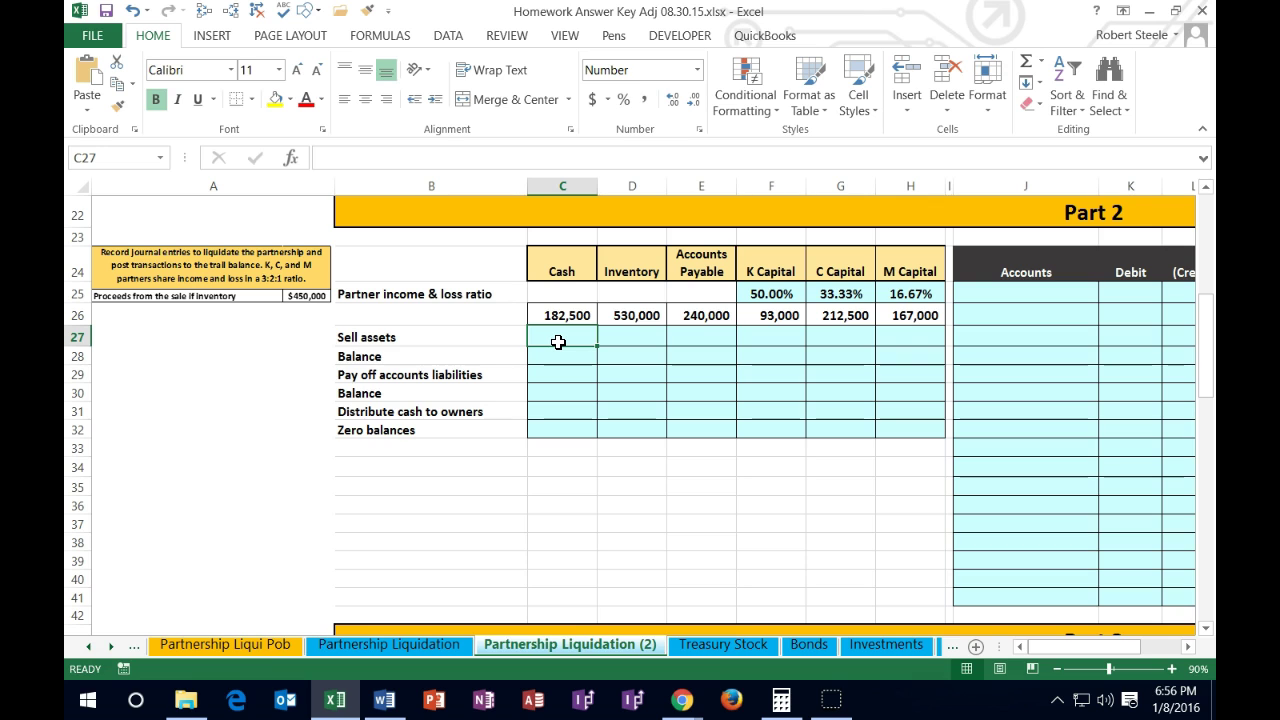
{"action": "type", "text": "45000"}
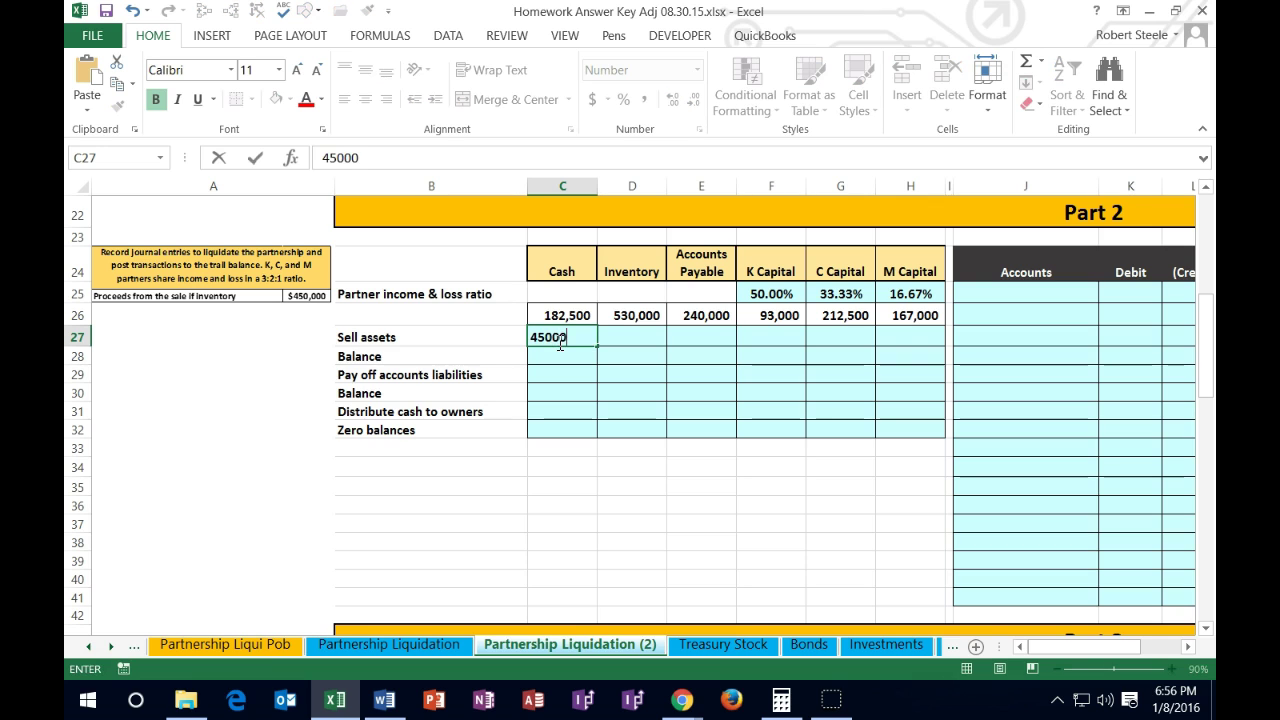
{"action": "key", "text": "Return"}
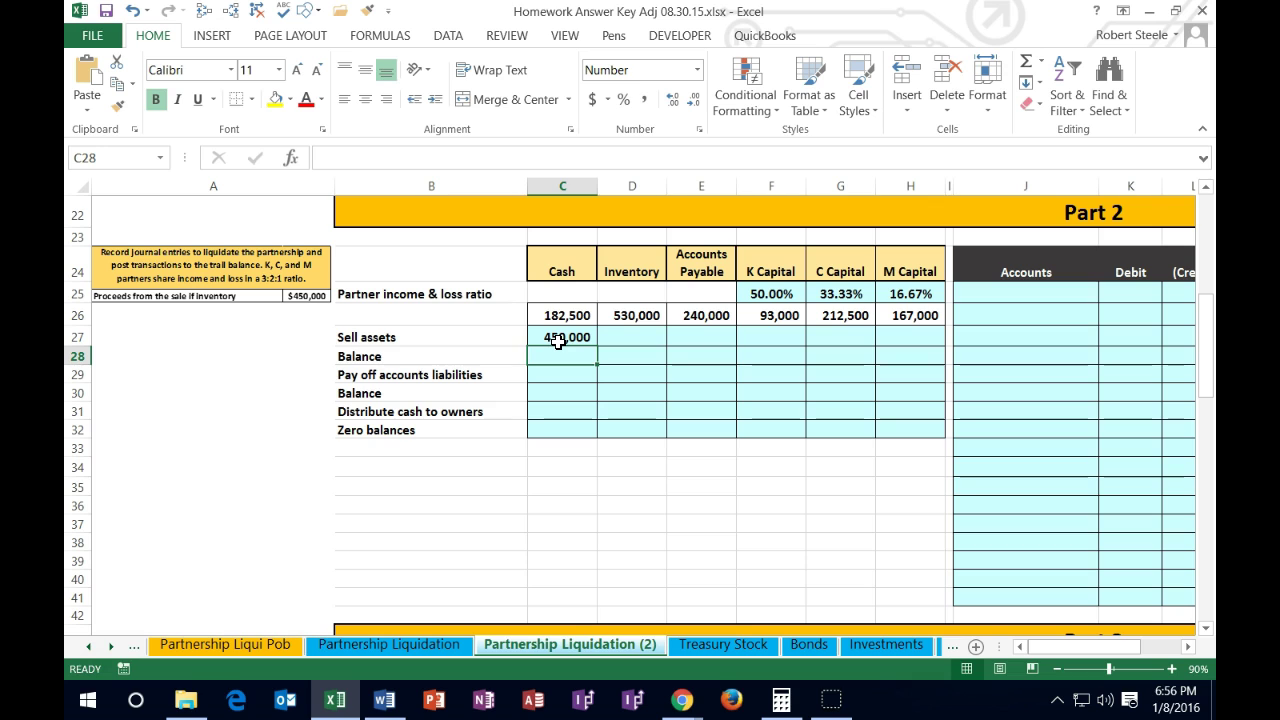
Enter -530000 under Inventory in the Sell assets row, cell D27, to remove the inventory sold
{"action": "key", "text": "Right"}
{"action": "key", "text": "Up"}
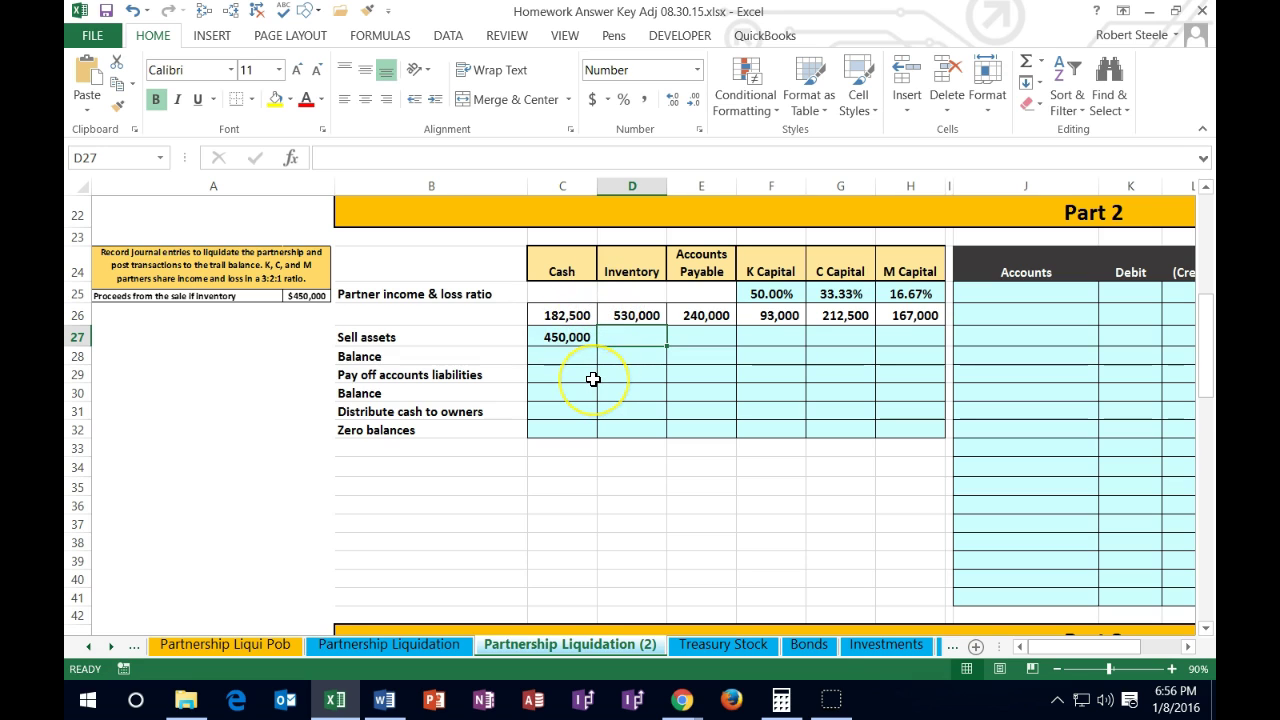
{"action": "type", "text": "-530000"}
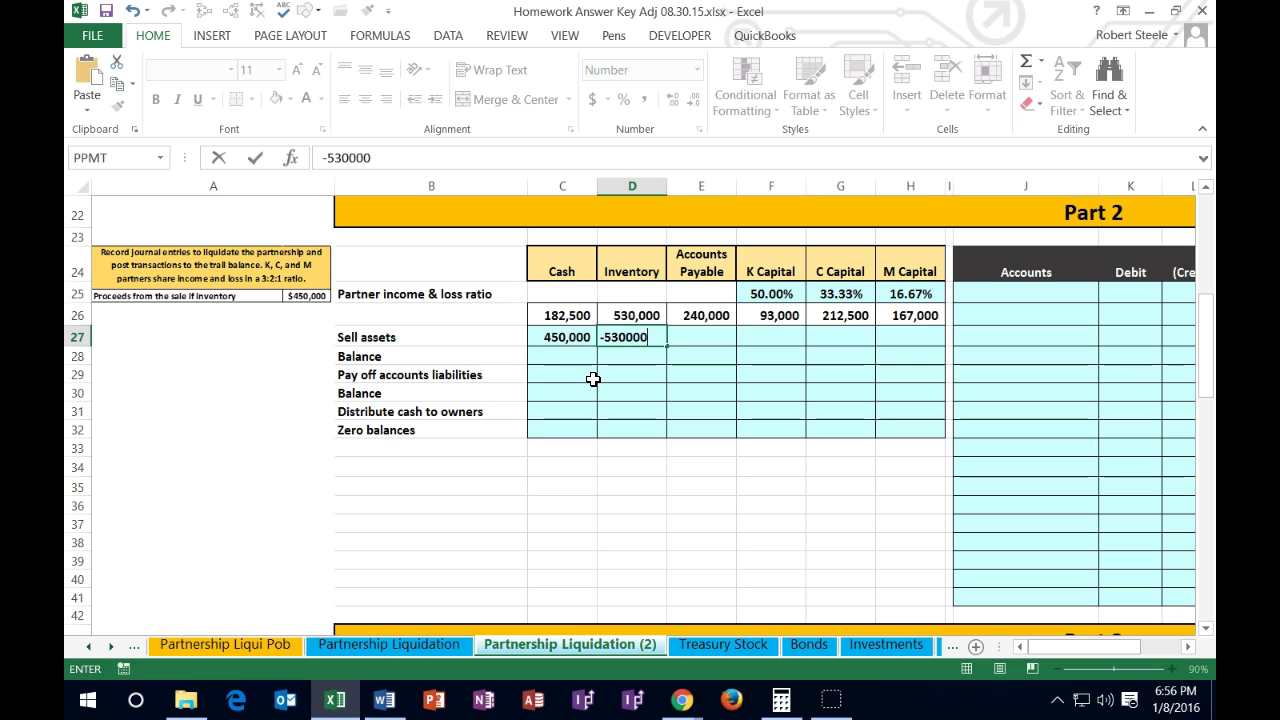
{"action": "key", "text": "Return"}
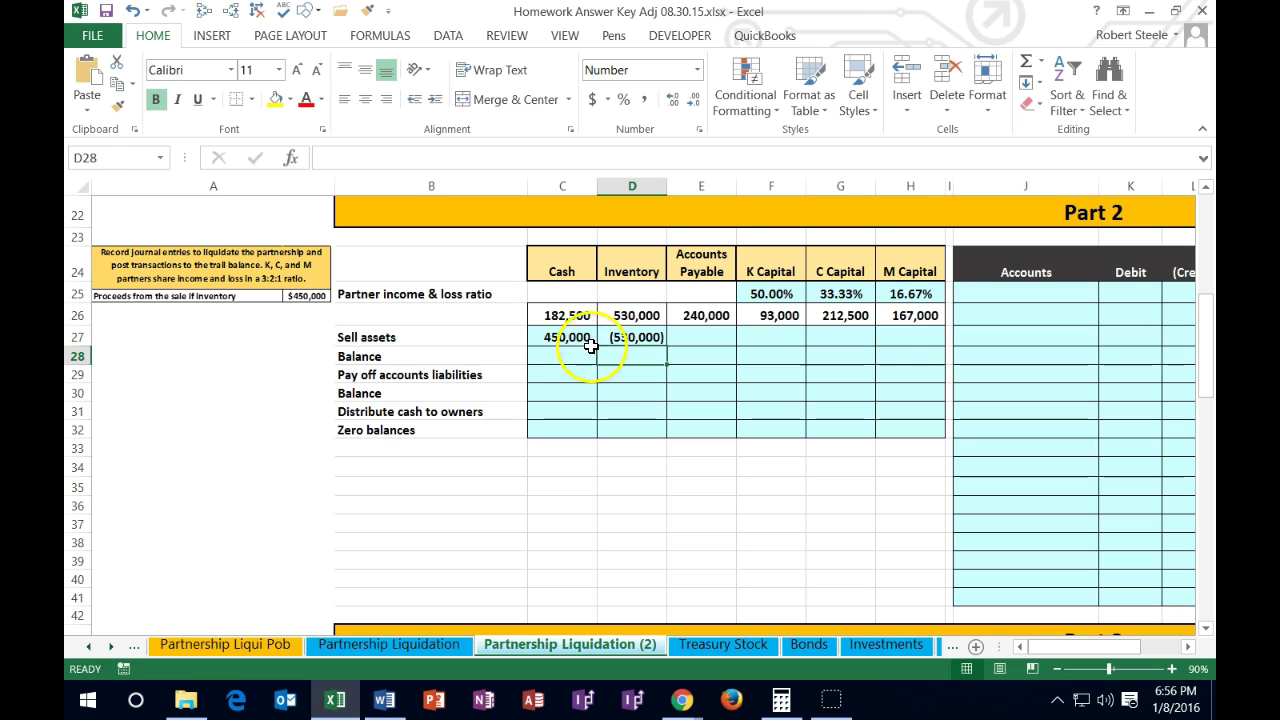
Enter =SUM(C27:D27)*F25 in F27 to allocate K Capital's share of the loss on the sale
{"action": "left_click_drag", "start_coordinate": [571, 337], "coordinate": [615, 337]}
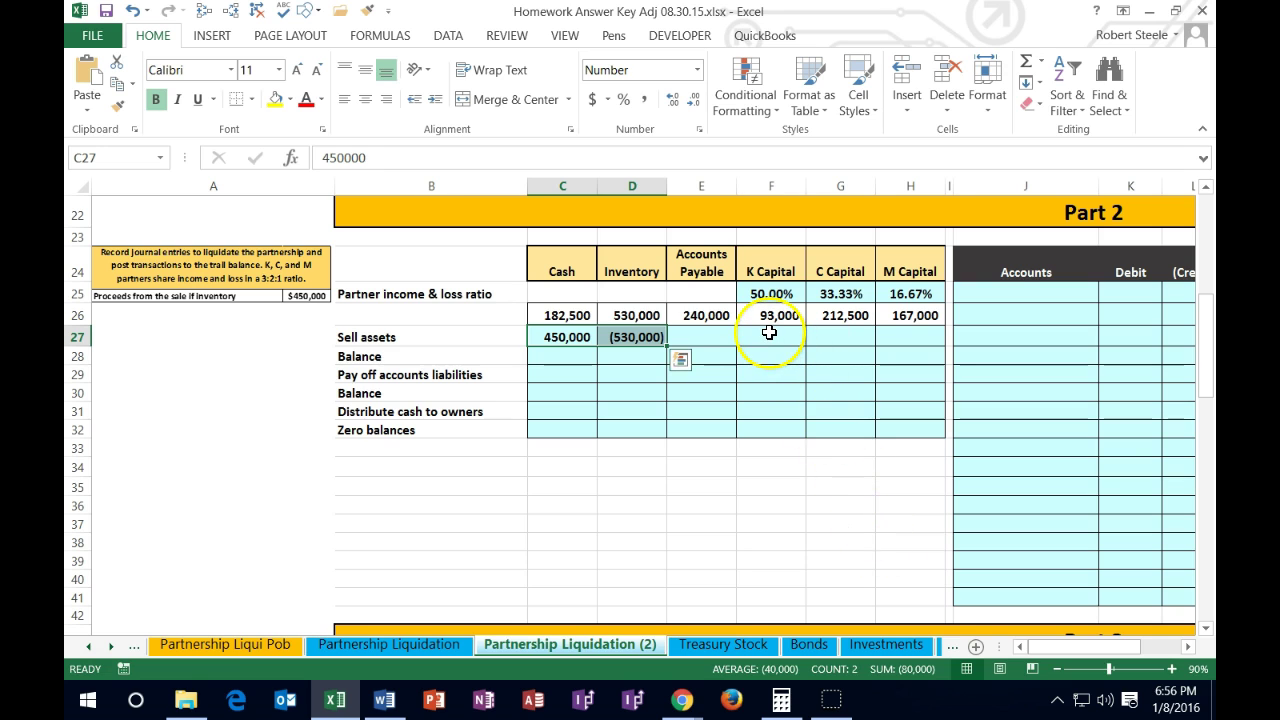
{"action": "left_click_drag", "start_coordinate": [769, 335], "coordinate": [898, 335]}
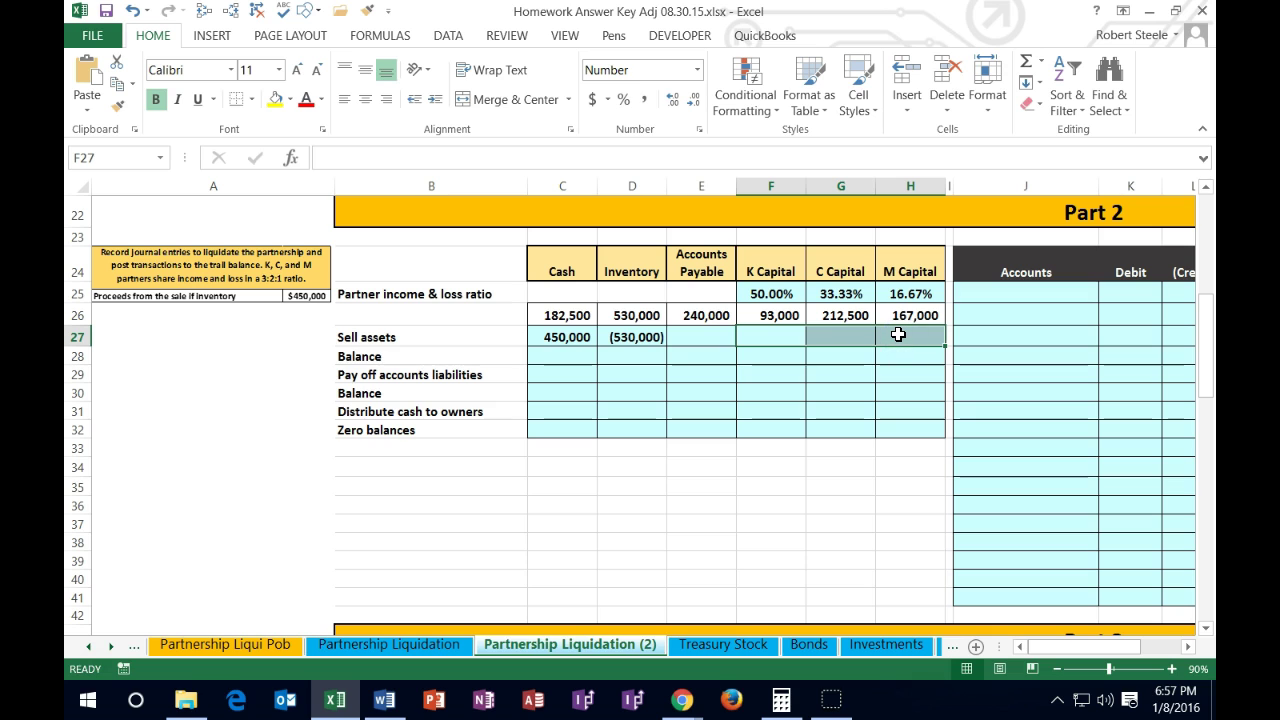
{"action": "right_click", "coordinate": [886, 331]}
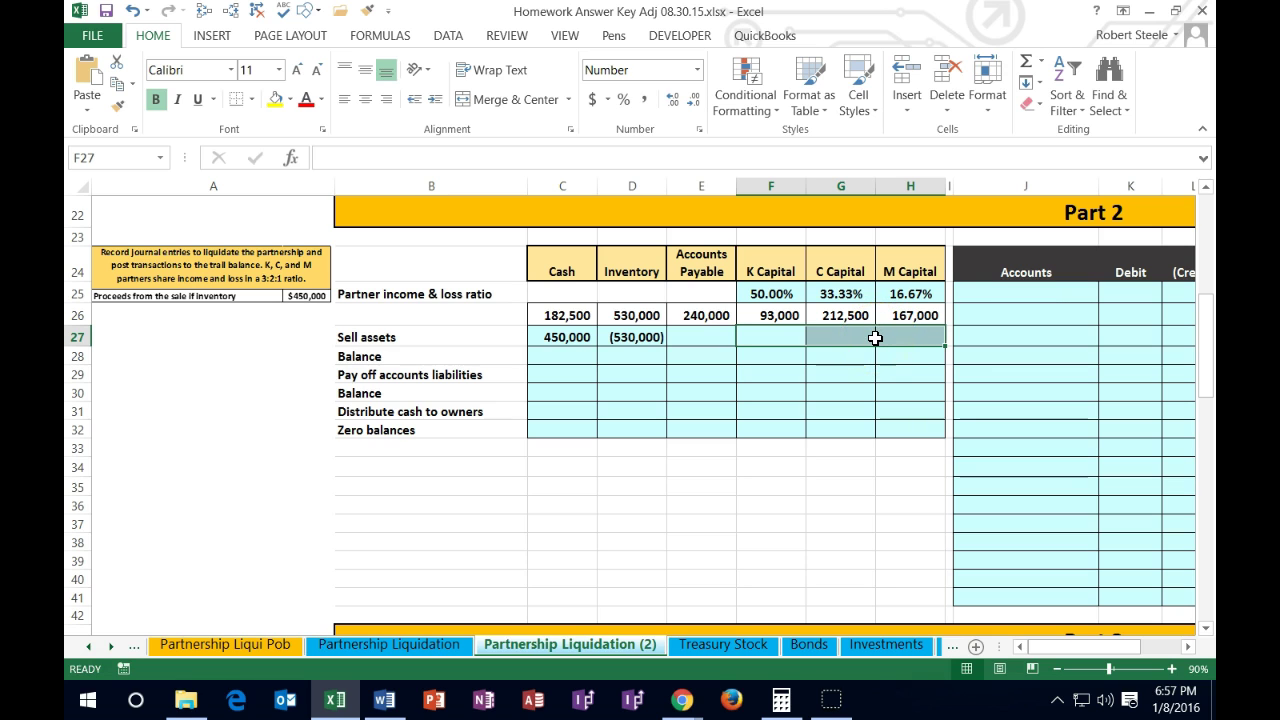
{"action": "left_click", "coordinate": [777, 332]}
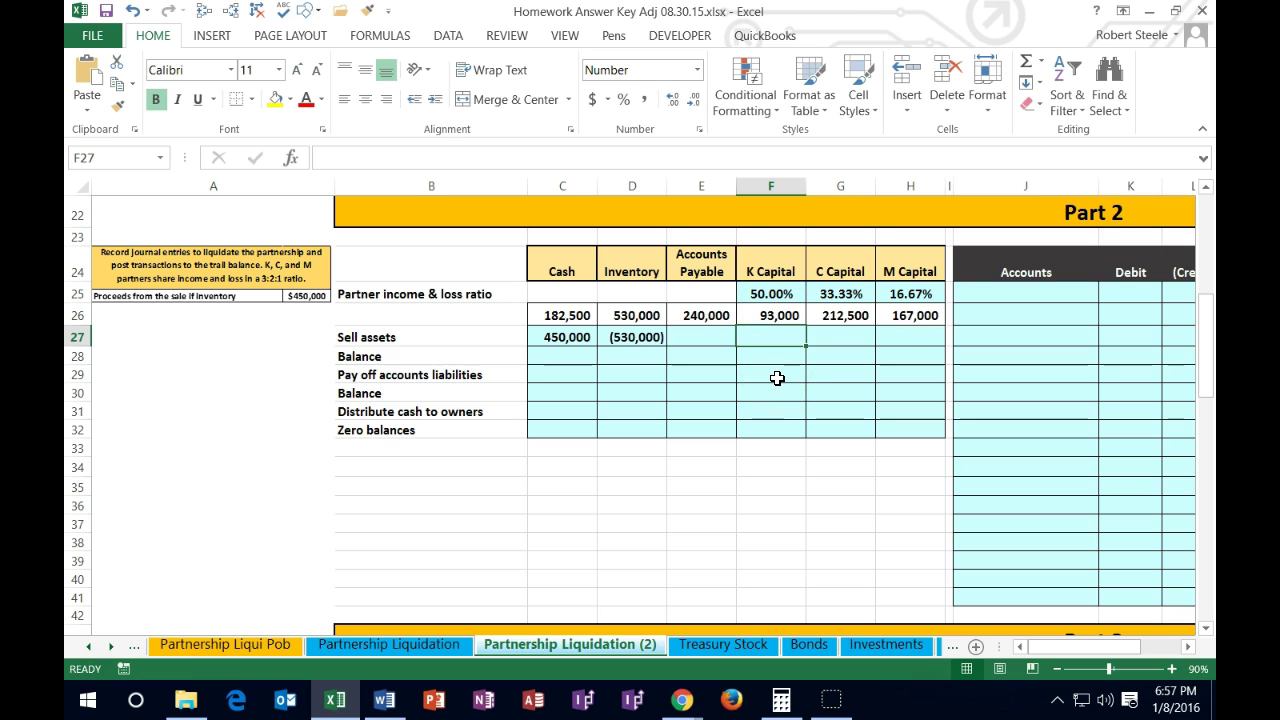
{"action": "type", "text": "="}
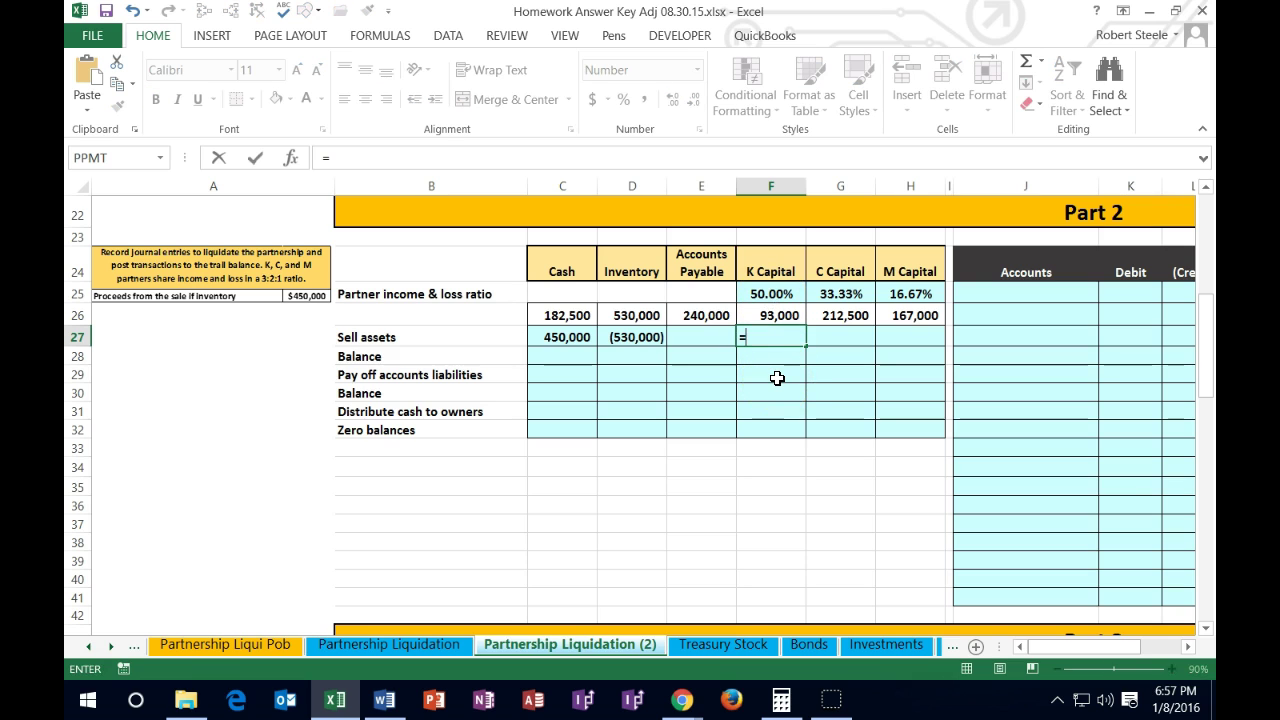
{"action": "type", "text": "sum("}
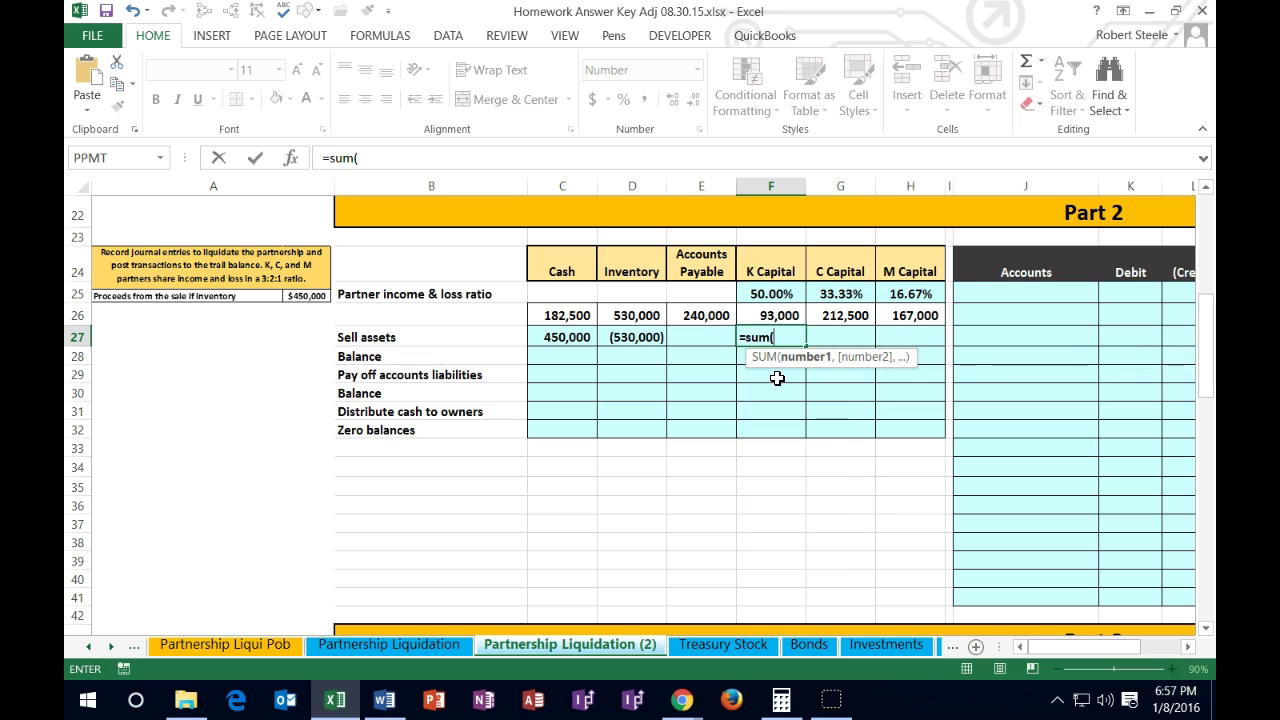
{"action": "left_click_drag", "start_coordinate": [560, 337], "coordinate": [606, 337]}
{"action": "type", "text": ")*"}
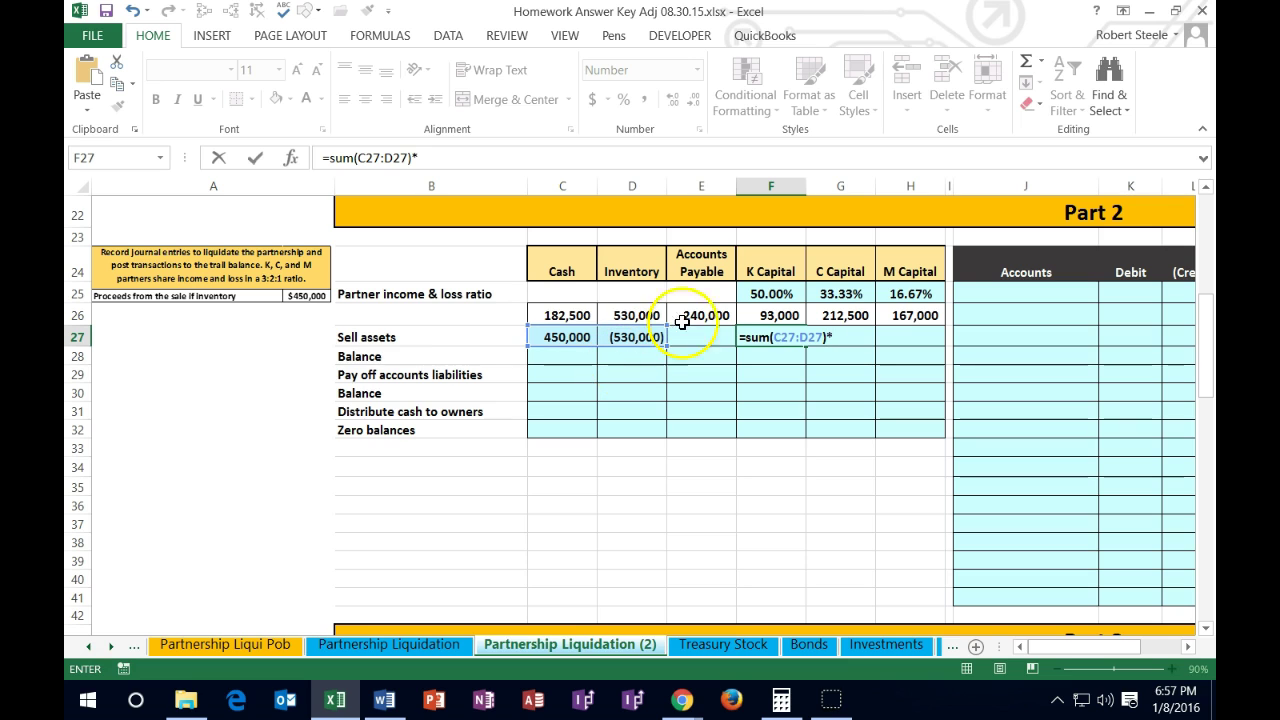
{"action": "left_click", "coordinate": [753, 288]}
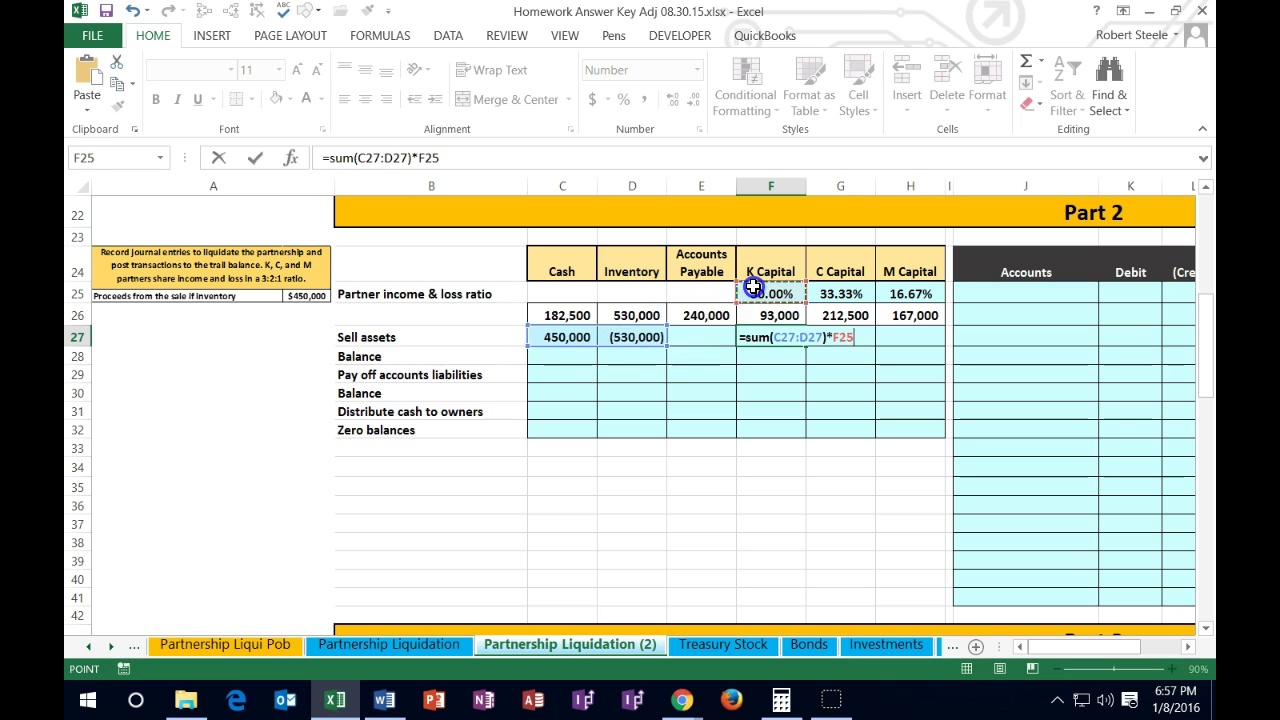
{"action": "key", "text": "ctrl+Return"}
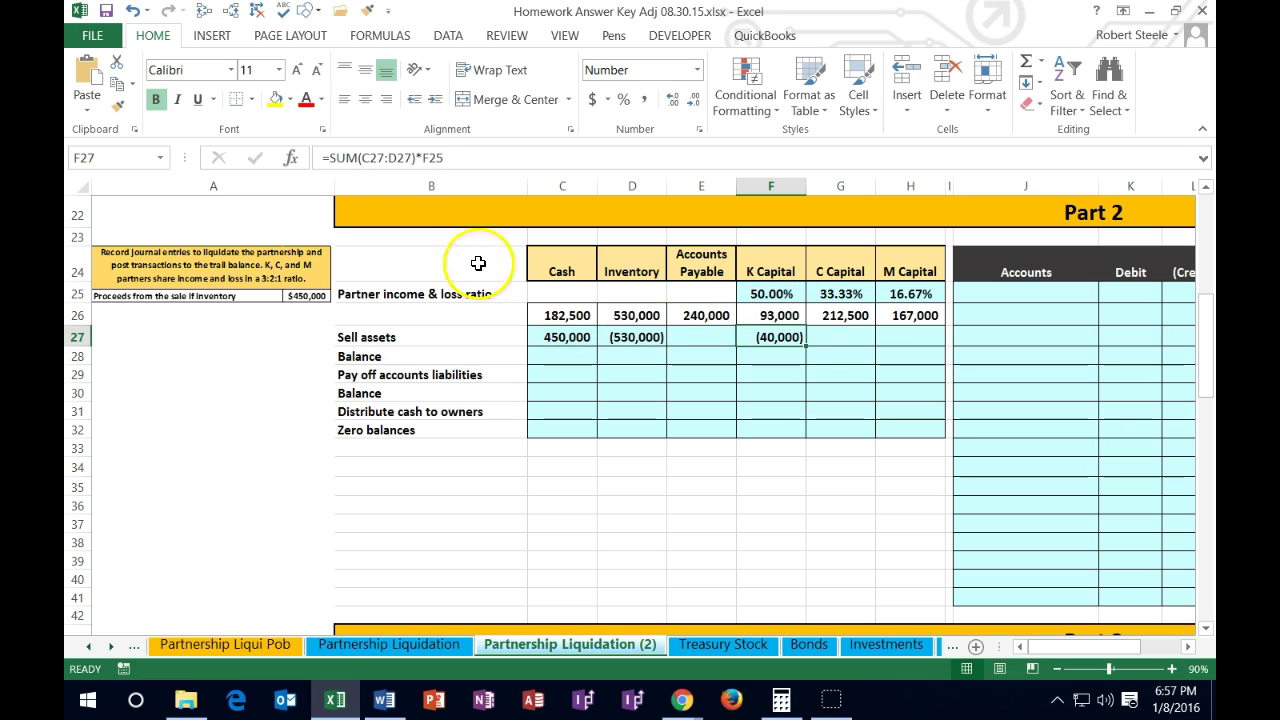
Check K Capital's share of the loss in Calculator by subtracting 530,000 from 450,000 and multiplying by 0.5, closing Calculator when done
{"action": "left_click", "coordinate": [781, 699]}
{"action": "left_click_drag", "start_coordinate": [300, 23], "coordinate": [320, 208]}
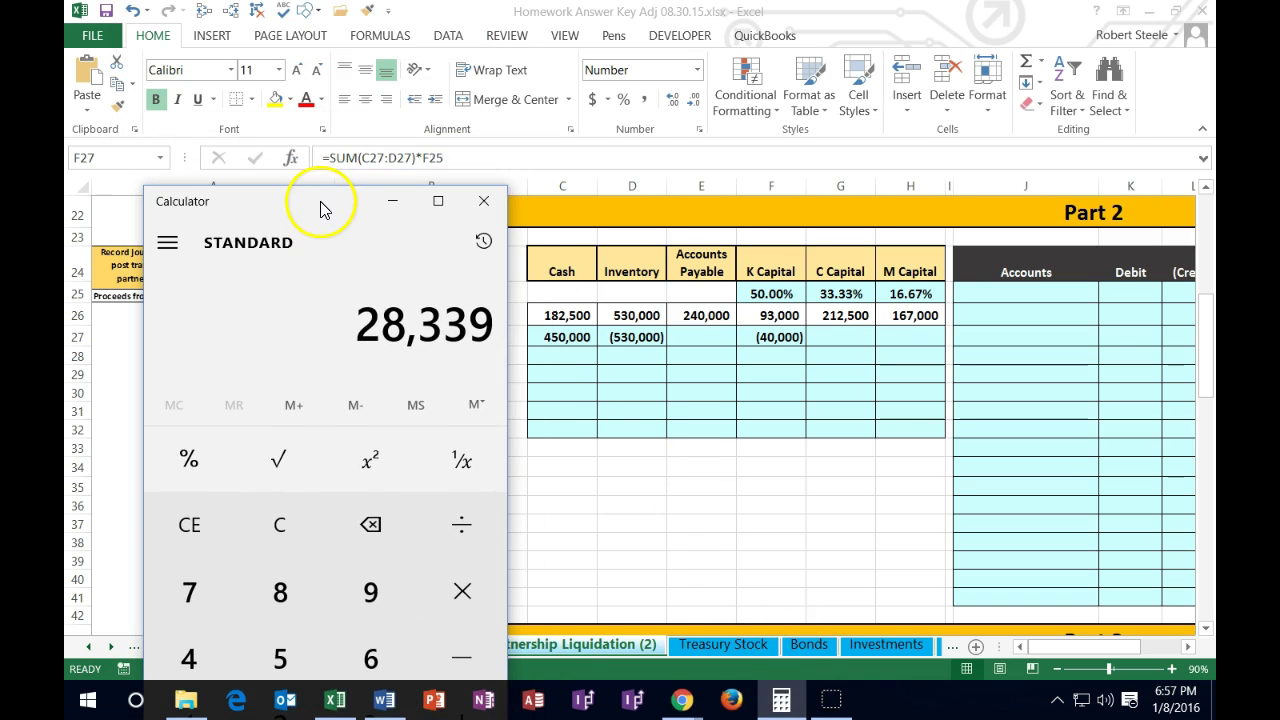
{"action": "left_click", "coordinate": [305, 525]}
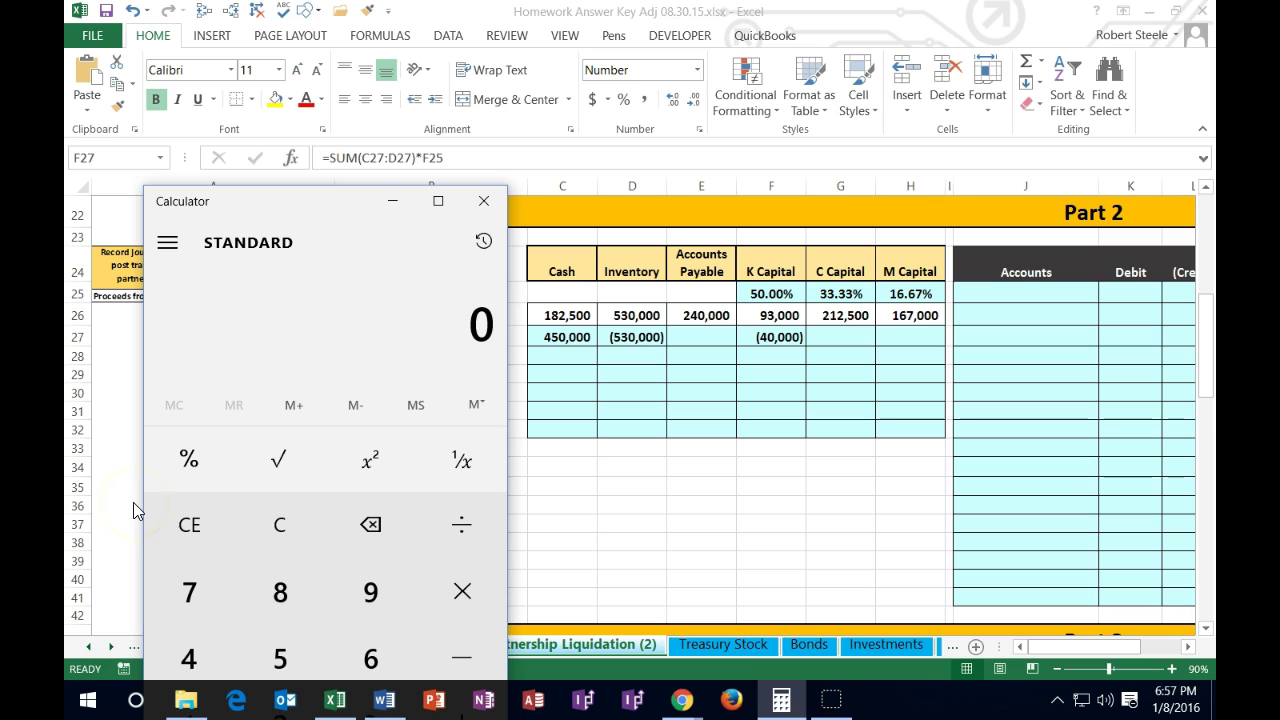
{"action": "type", "text": "4500000"}
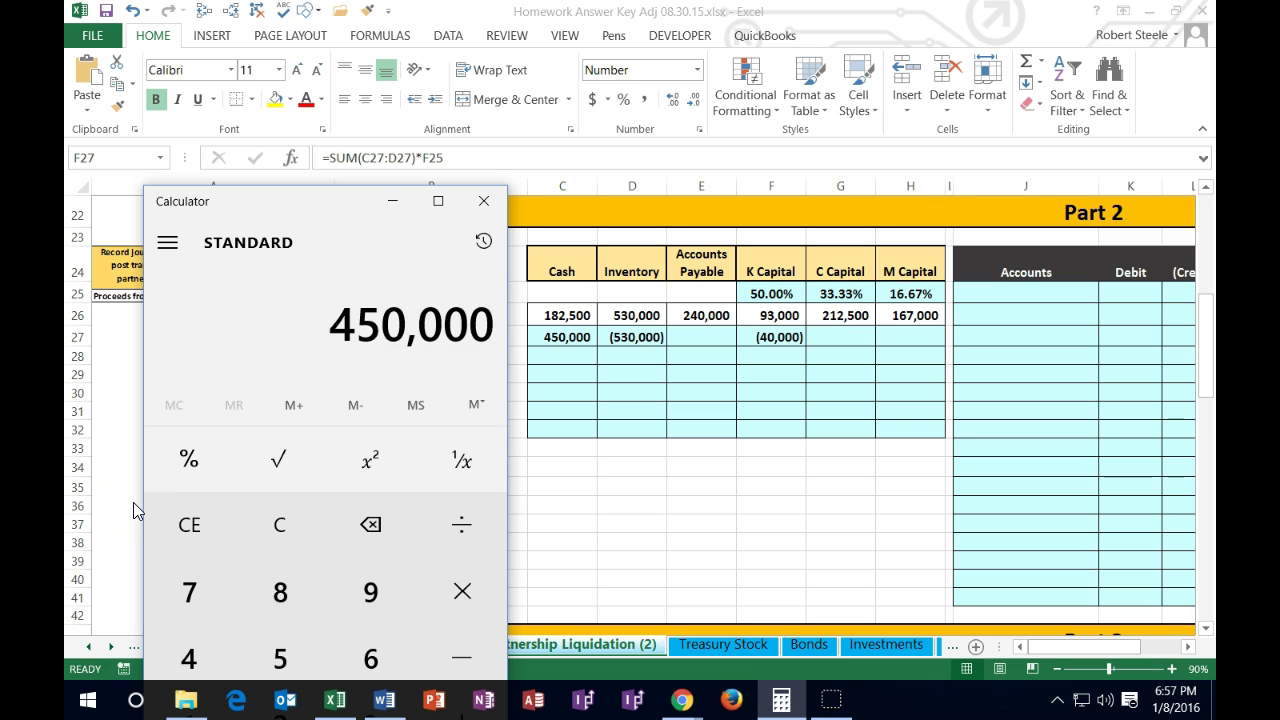
{"action": "key", "text": "minus"}
{"action": "type", "text": "53"}
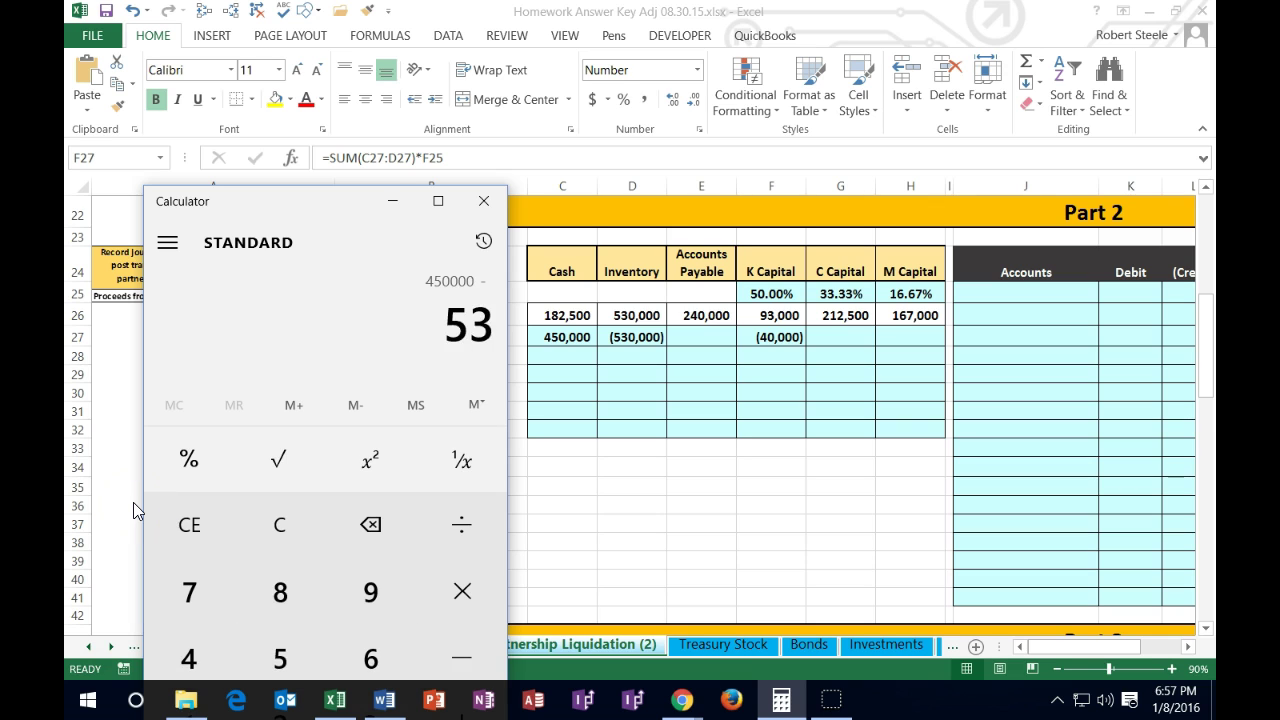
{"action": "type", "text": "0000"}
{"action": "key", "text": "Return"}
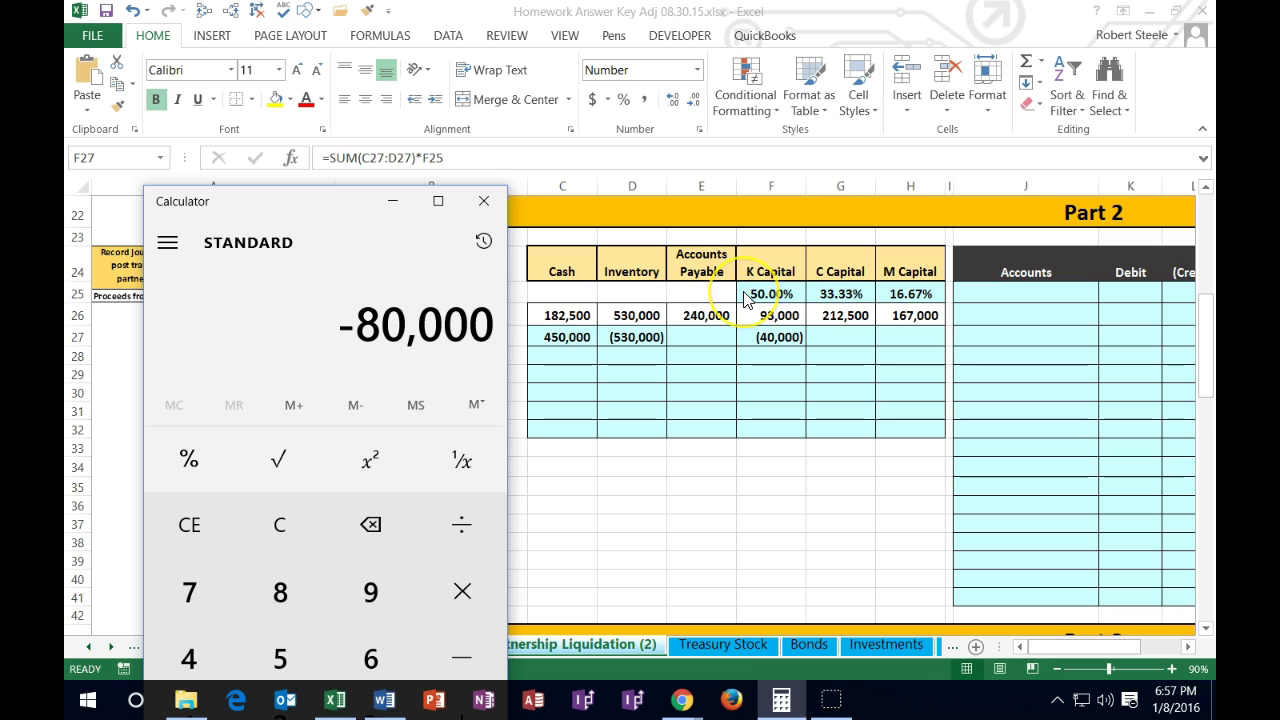
{"action": "key", "text": "asterisk"}
{"action": "type", "text": "0.5"}
{"action": "key", "text": "Return"}
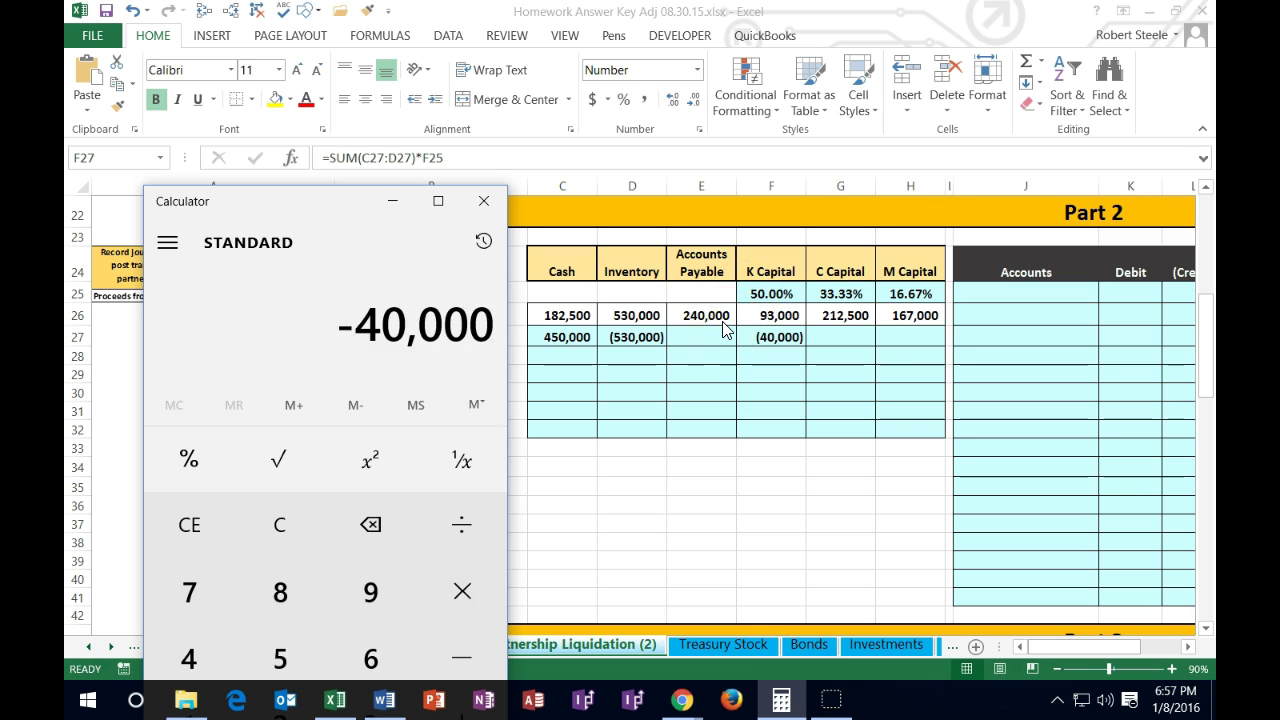
{"action": "left_click", "coordinate": [484, 200]}
Enter =SUM(C27:D27)*G25 in G27 to allocate C Capital's share of the loss on the sale
{"action": "left_click", "coordinate": [835, 338]}
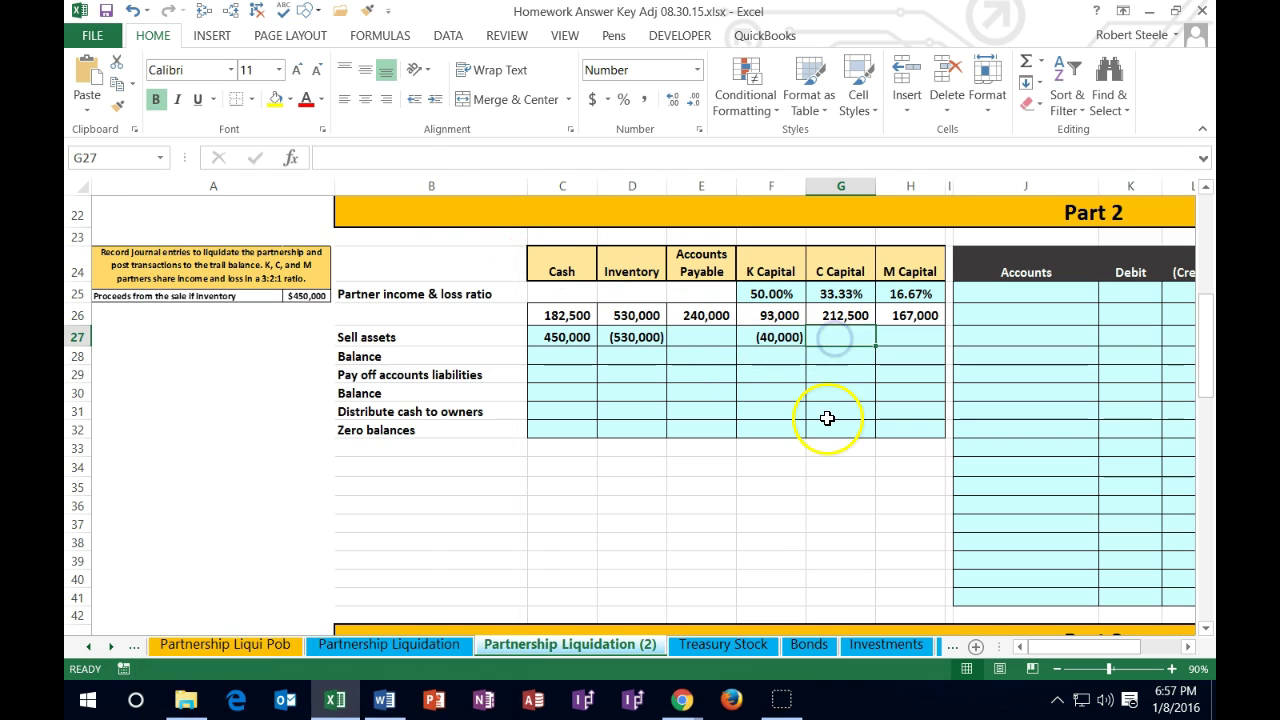
{"action": "type", "text": "=sum,"}
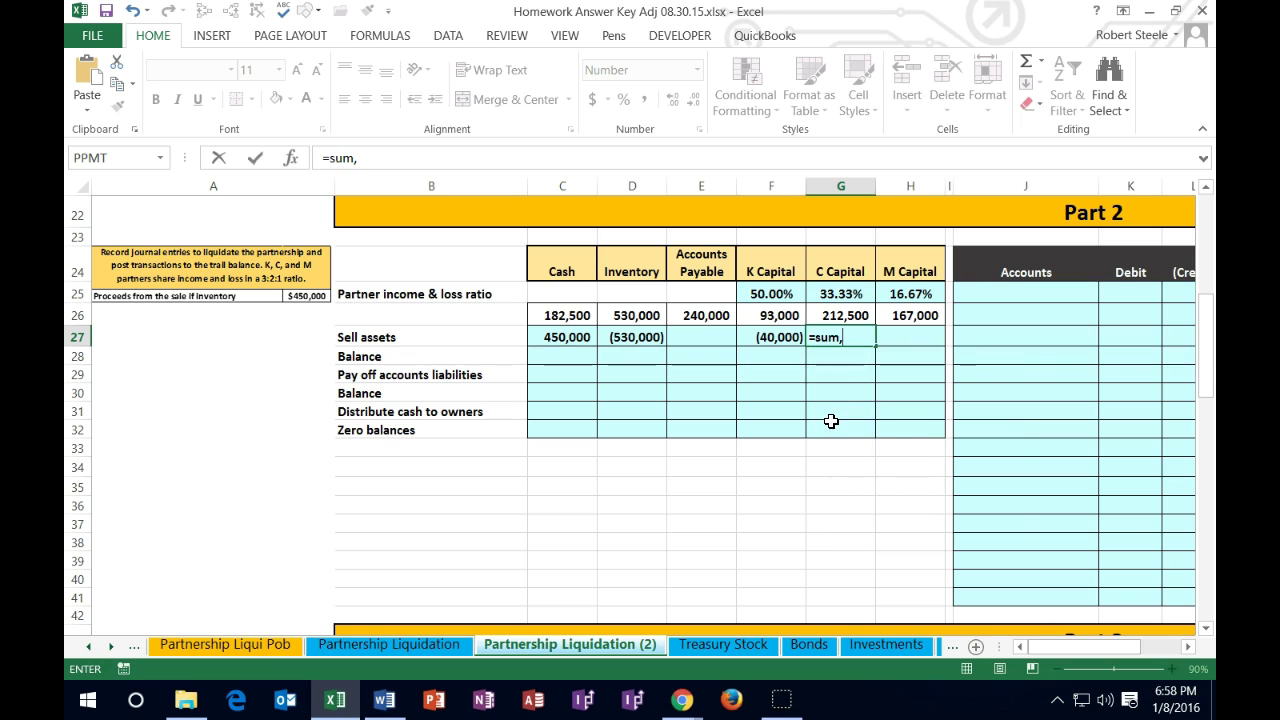
{"action": "key", "text": "BackSpace"}
{"action": "type", "text": "("}
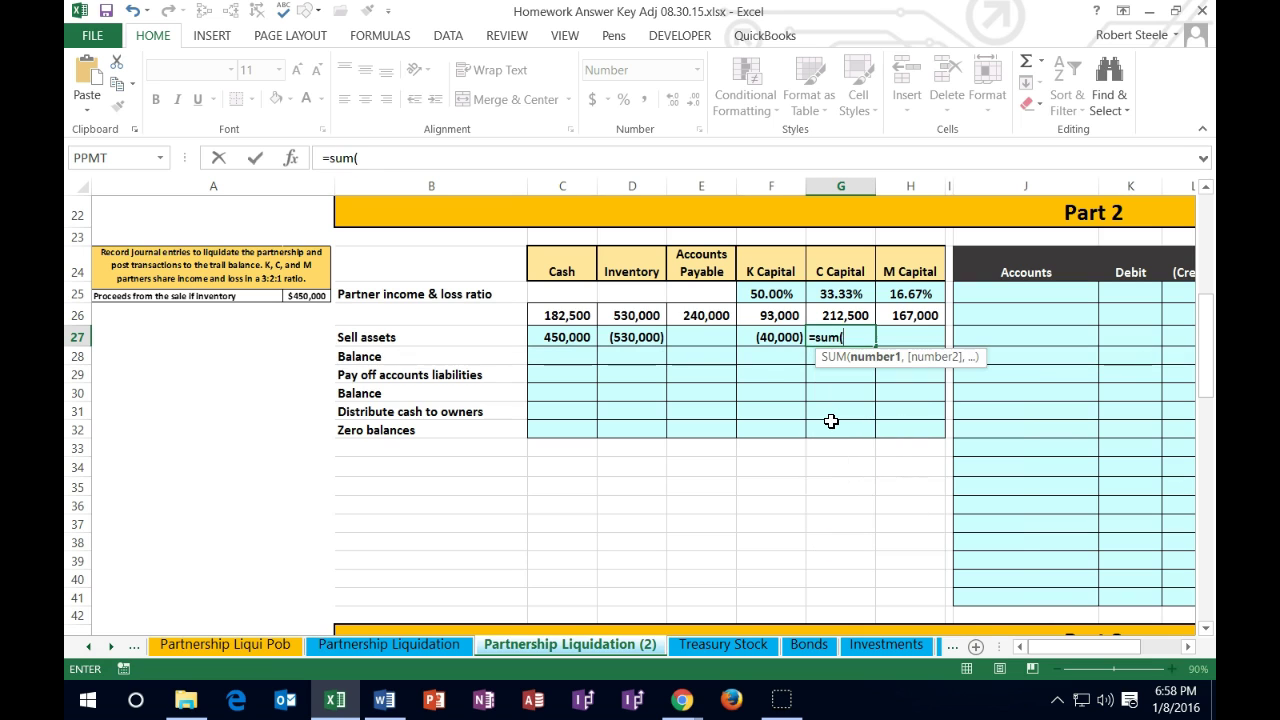
{"action": "left_click_drag", "start_coordinate": [562, 337], "coordinate": [611, 339]}
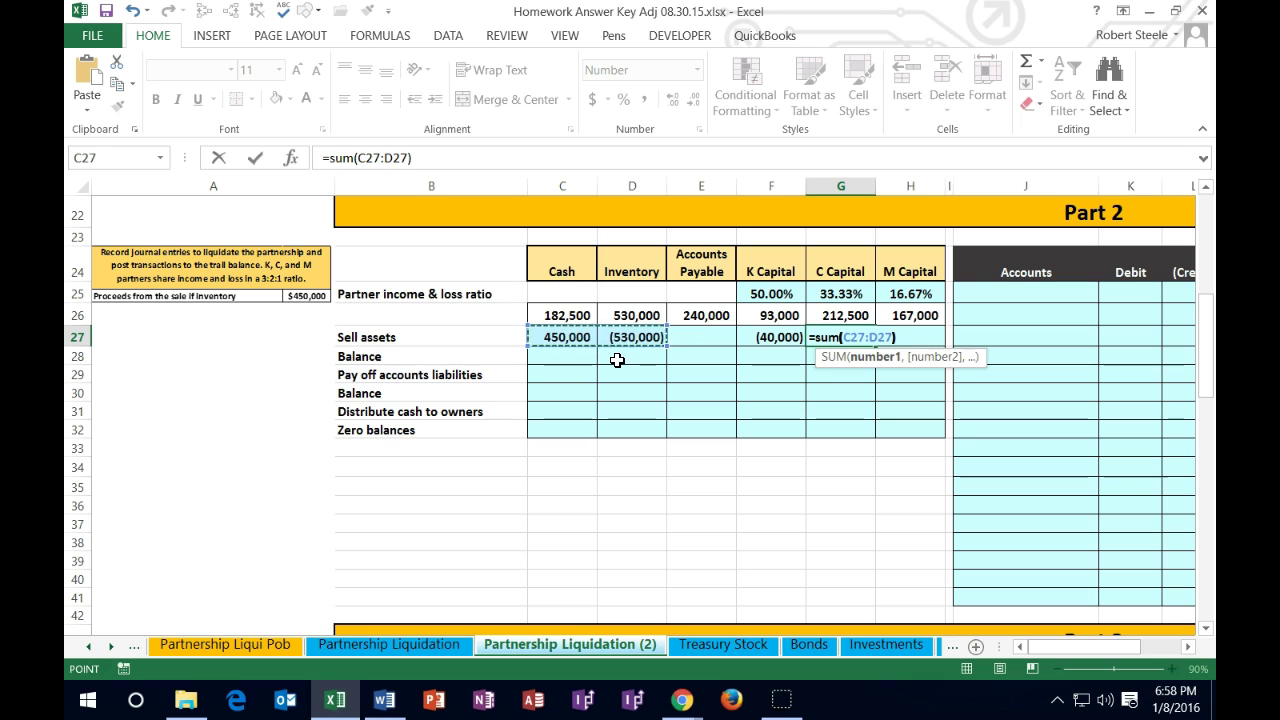
{"action": "type", "text": ")*"}
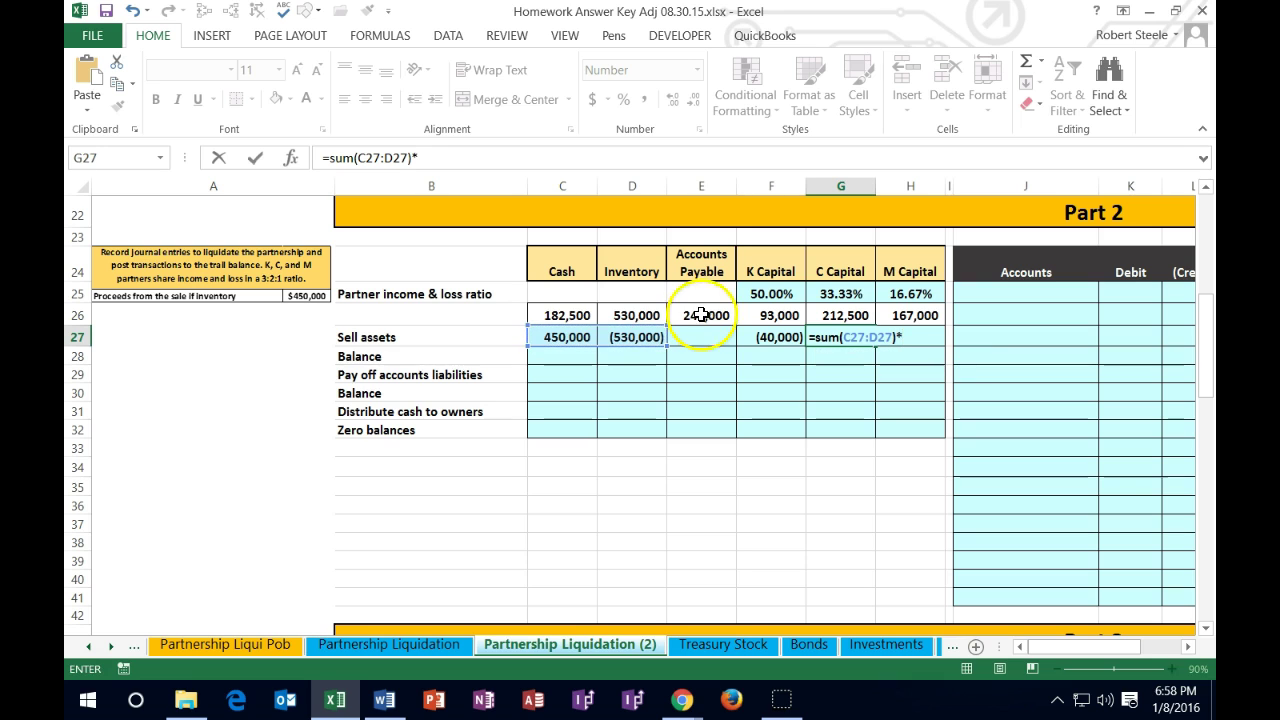
{"action": "left_click", "coordinate": [832, 291]}
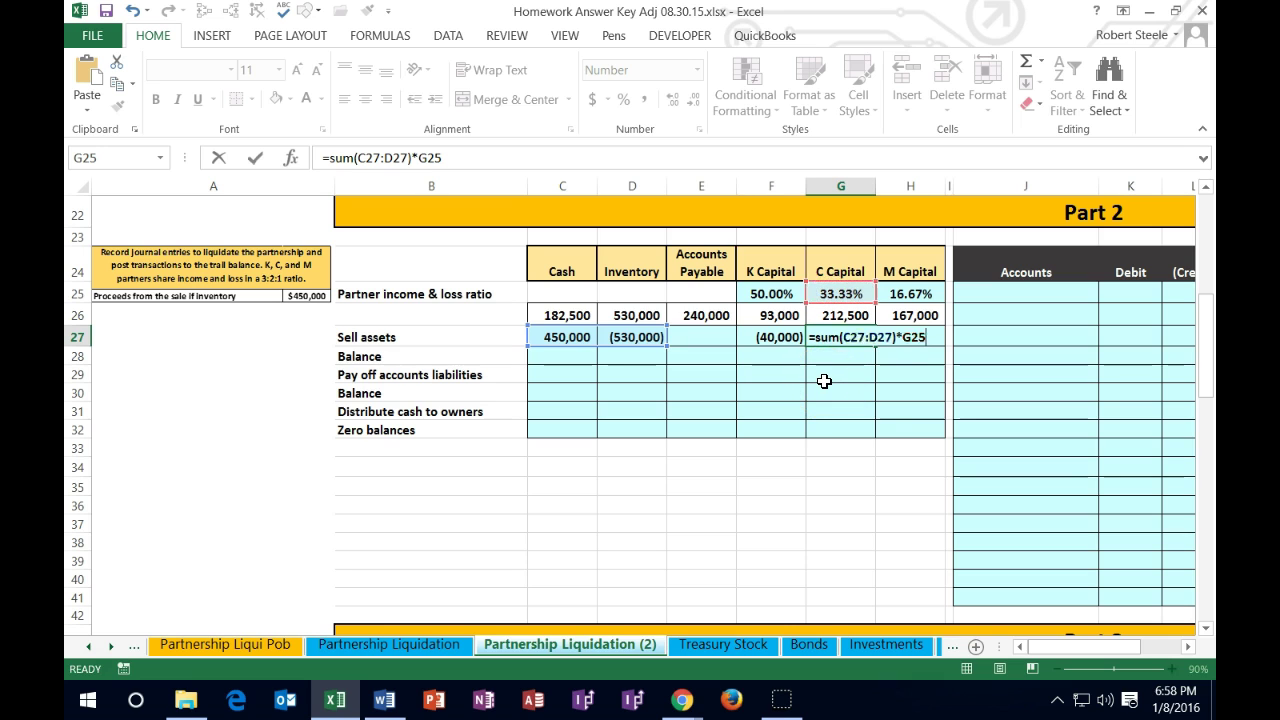
{"action": "key", "text": "ctrl+Return"}
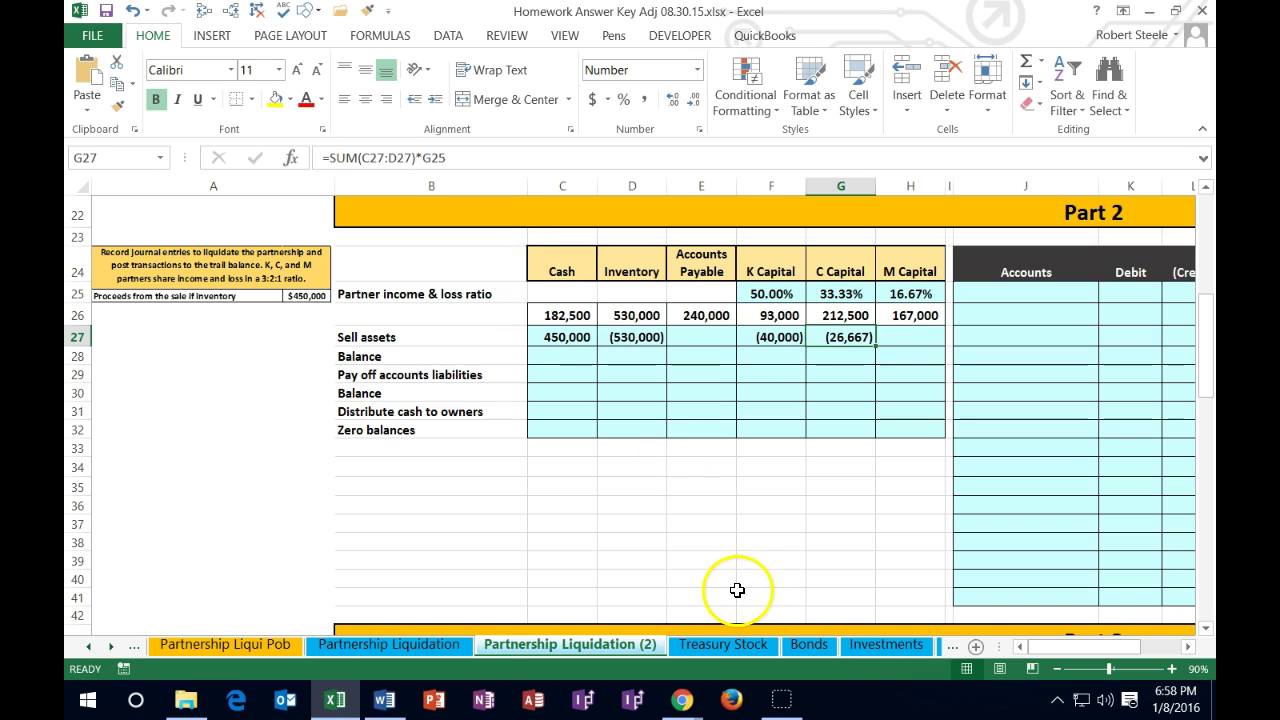
Open Calculator to check C Capital's share of the loss on the sale
{"action": "key", "text": "XF86Calculator"}
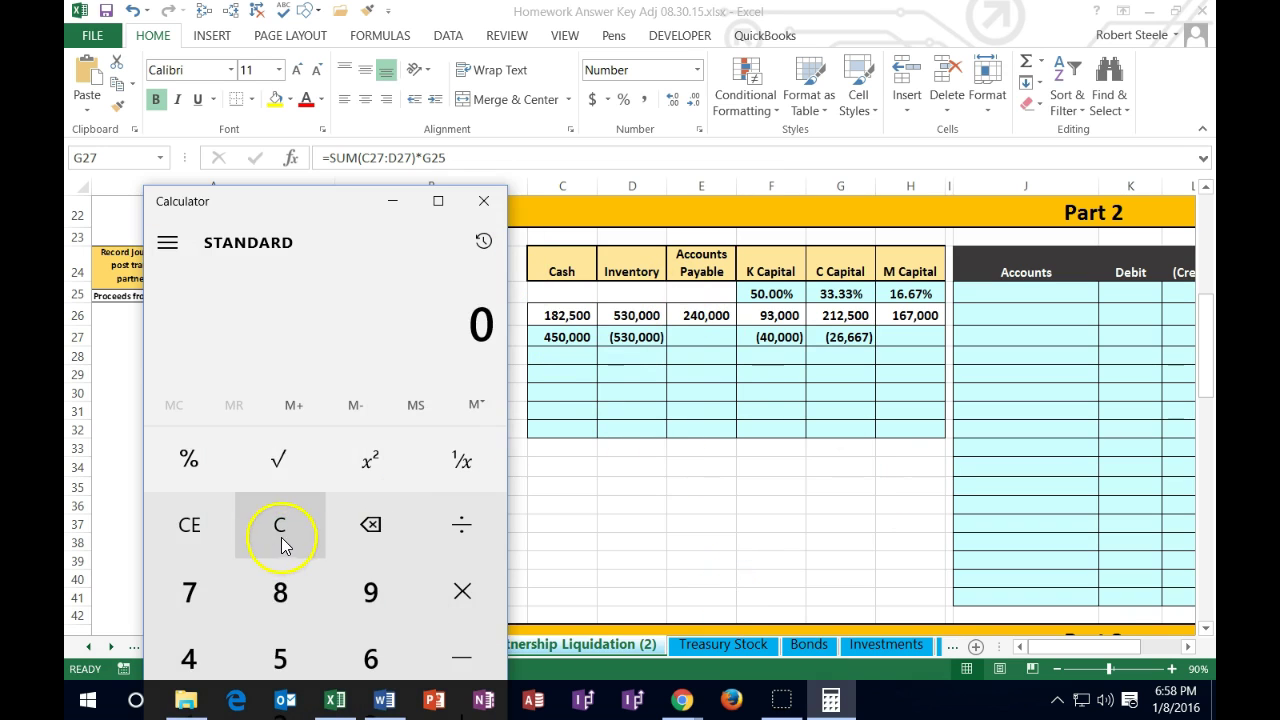
{"action": "type", "text": "530,000"}
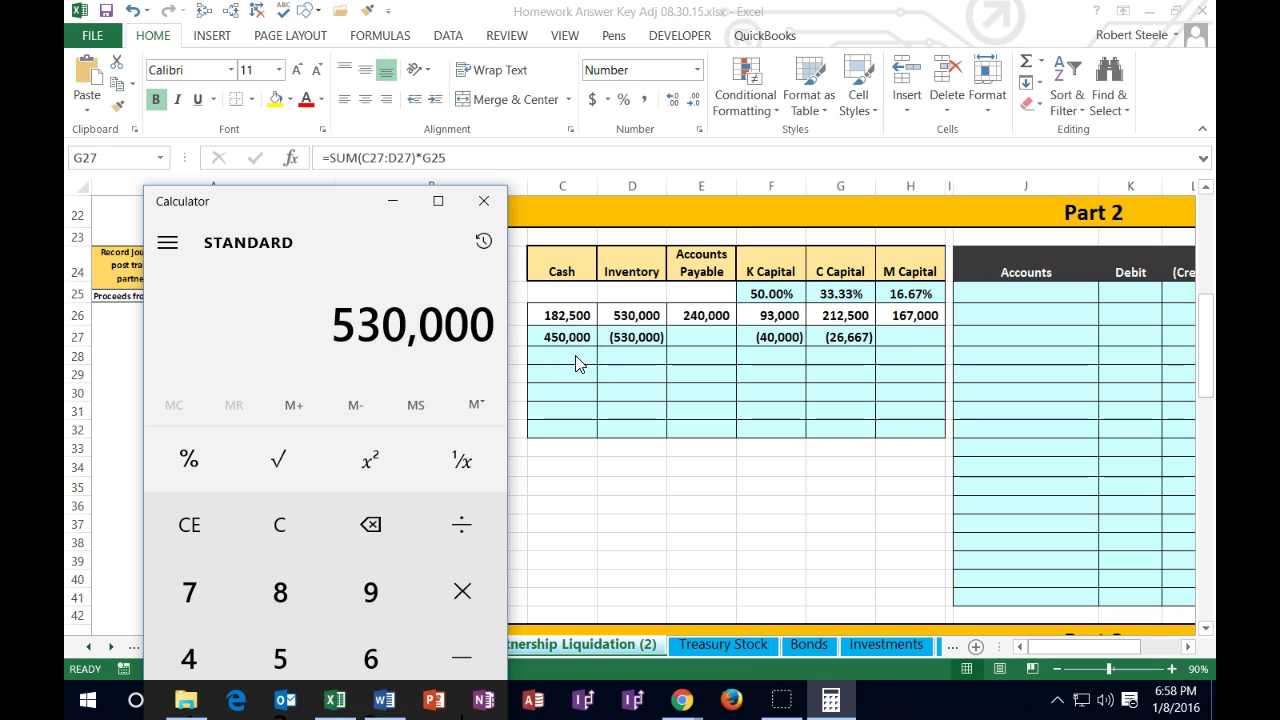
{"action": "key", "text": "BackSpace"}
{"action": "key", "text": "BackSpace"}
{"action": "key", "text": "BackSpace"}
{"action": "key", "text": "BackSpace"}
{"action": "key", "text": "BackSpace"}
{"action": "key", "text": "BackSpace"}
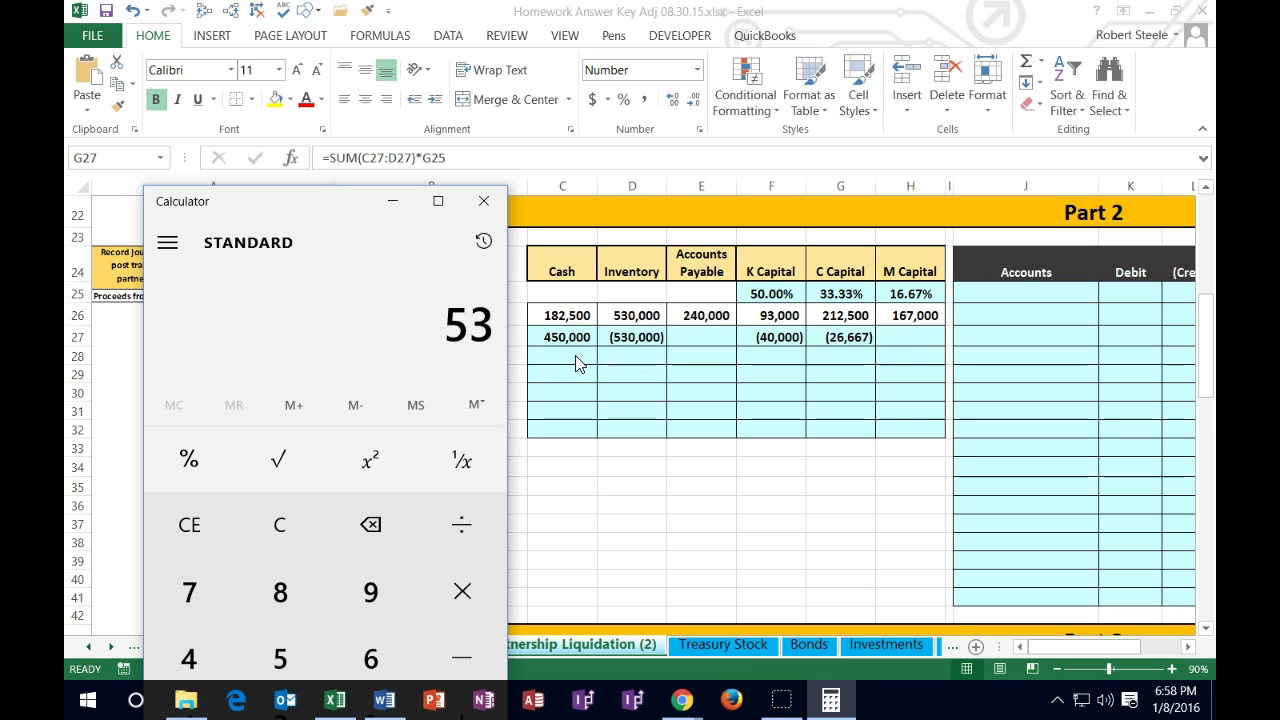
Check C Capital's share of the loss in Calculator by subtracting 530,000 from 450,000 and multiplying by 0.3333
{"action": "type", "text": "4500000"}
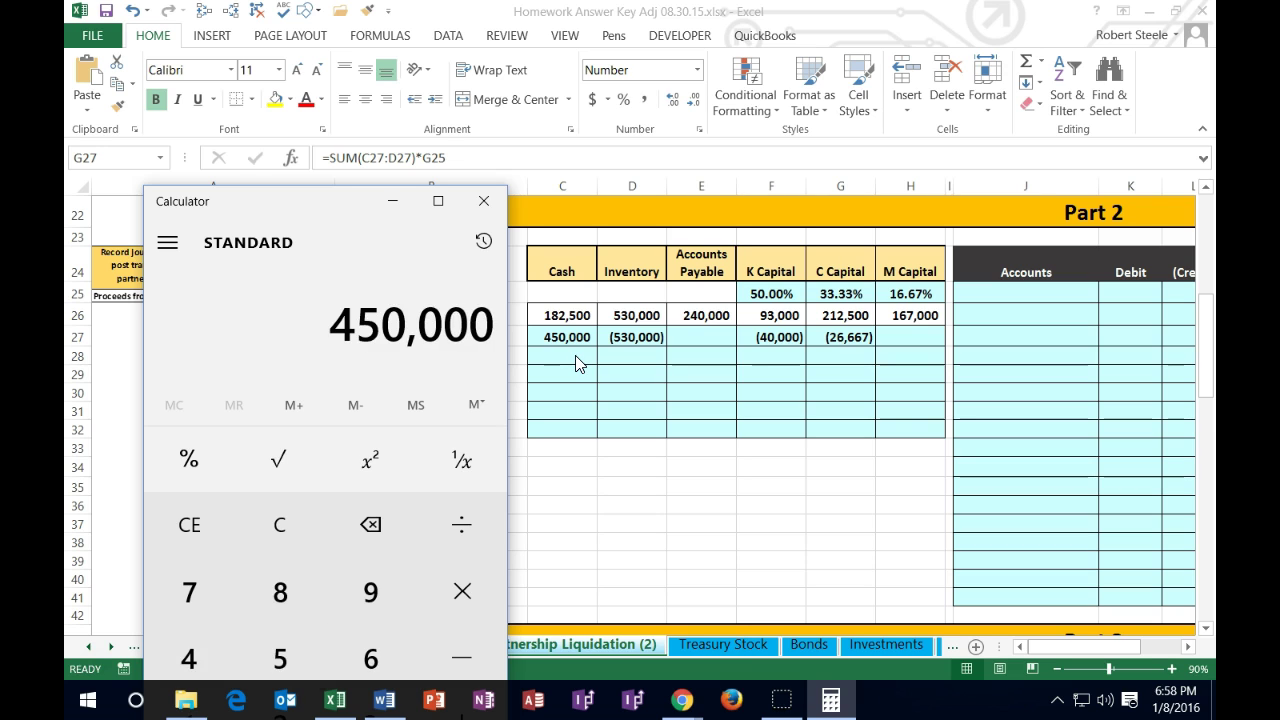
{"action": "key", "text": "minus"}
{"action": "type", "text": "530,000"}
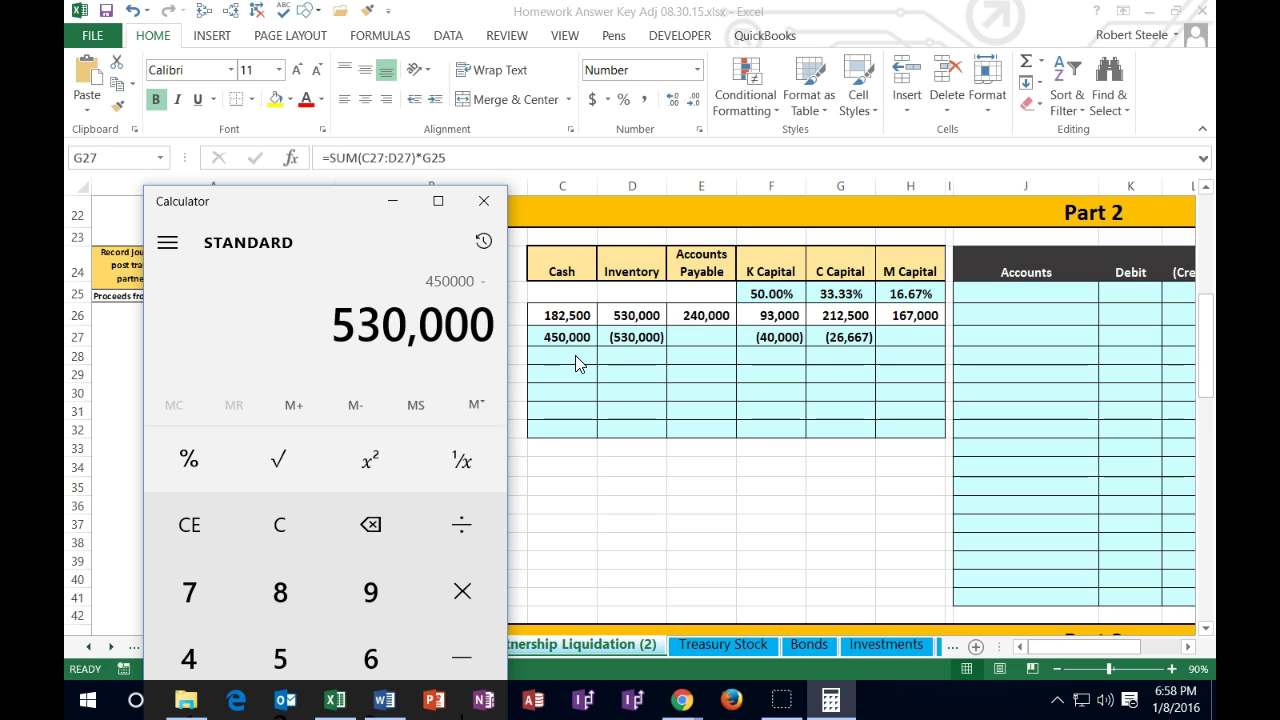
{"action": "key", "text": "Return"}
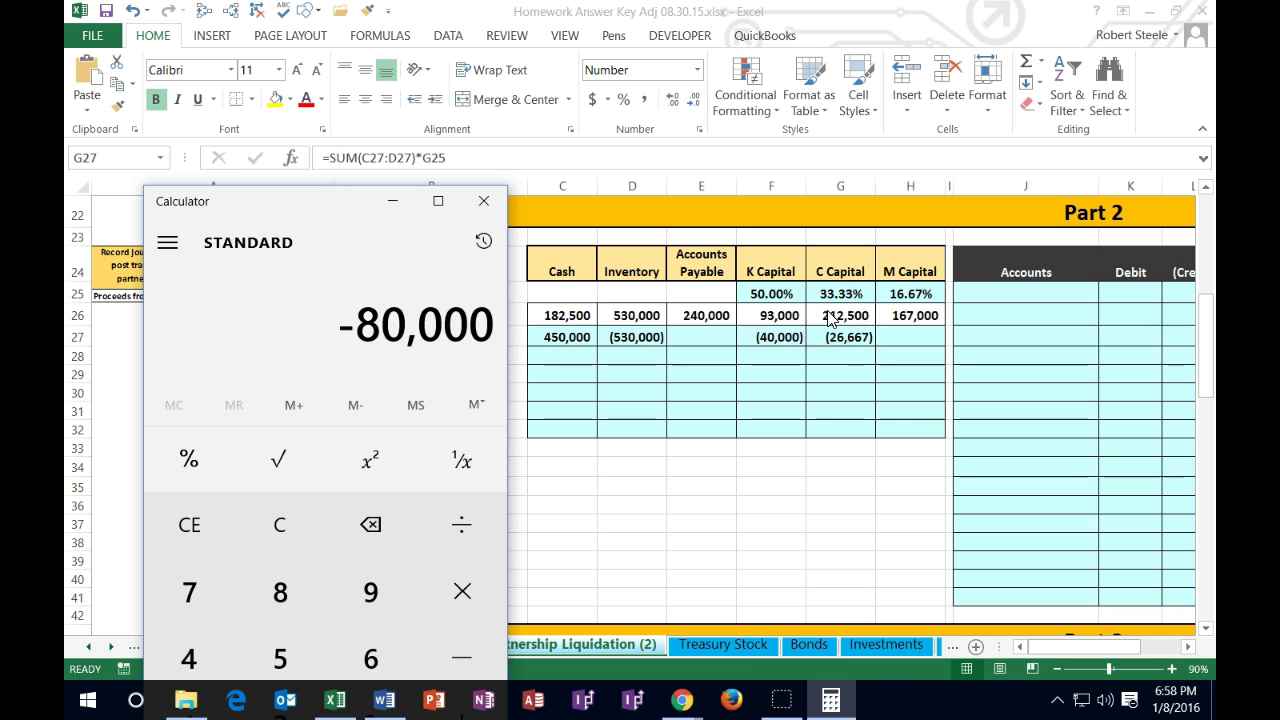
{"action": "key", "text": "asterisk"}
{"action": "type", "text": "0.3"}
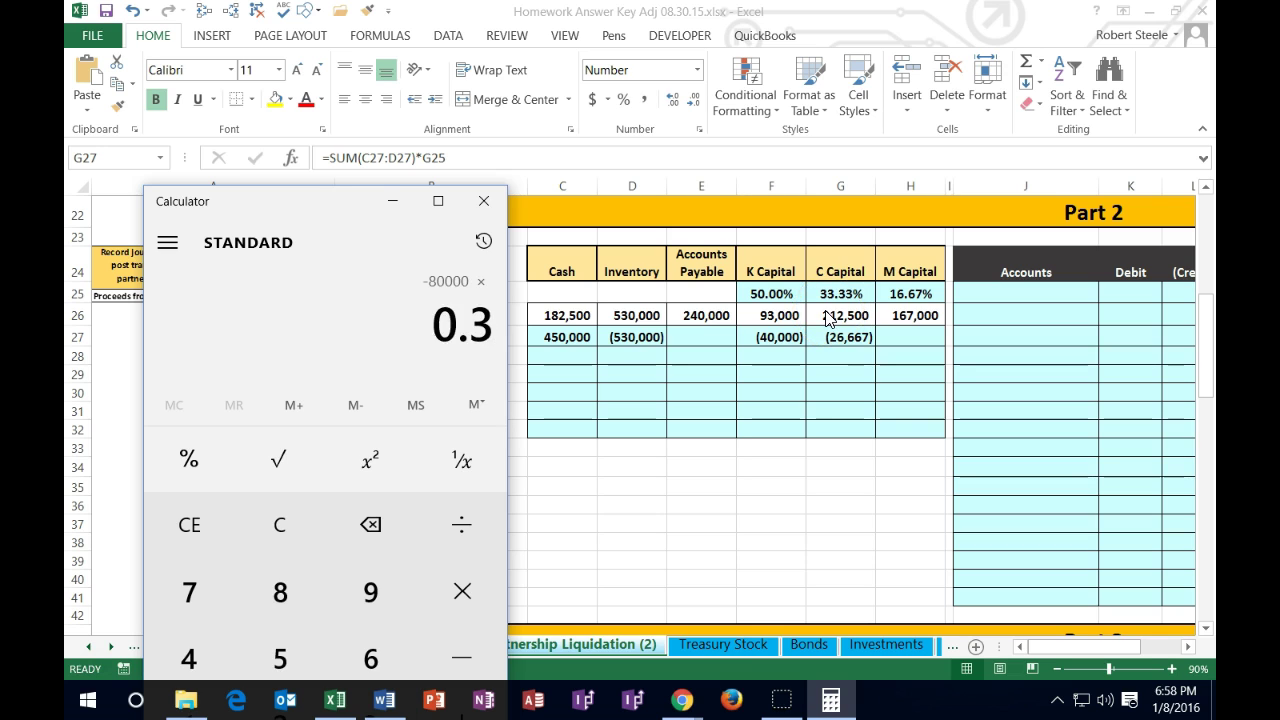
{"action": "type", "text": "333"}
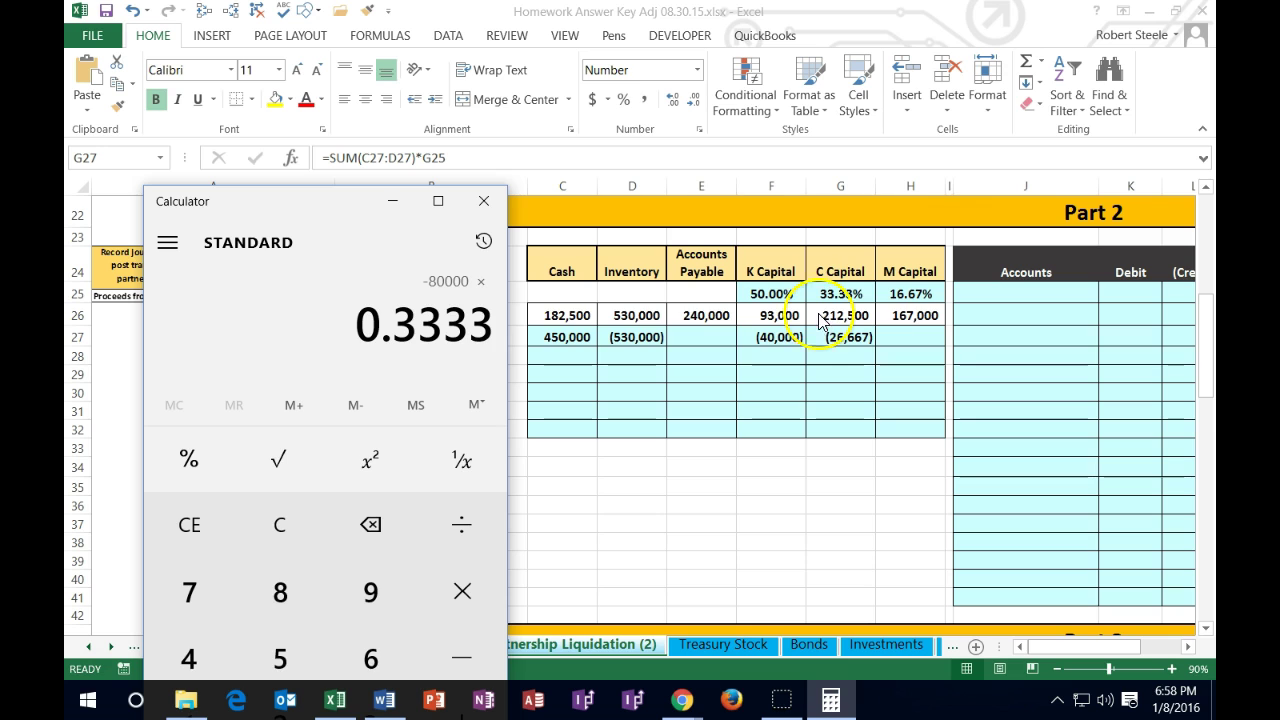
{"action": "key", "text": "Return"}
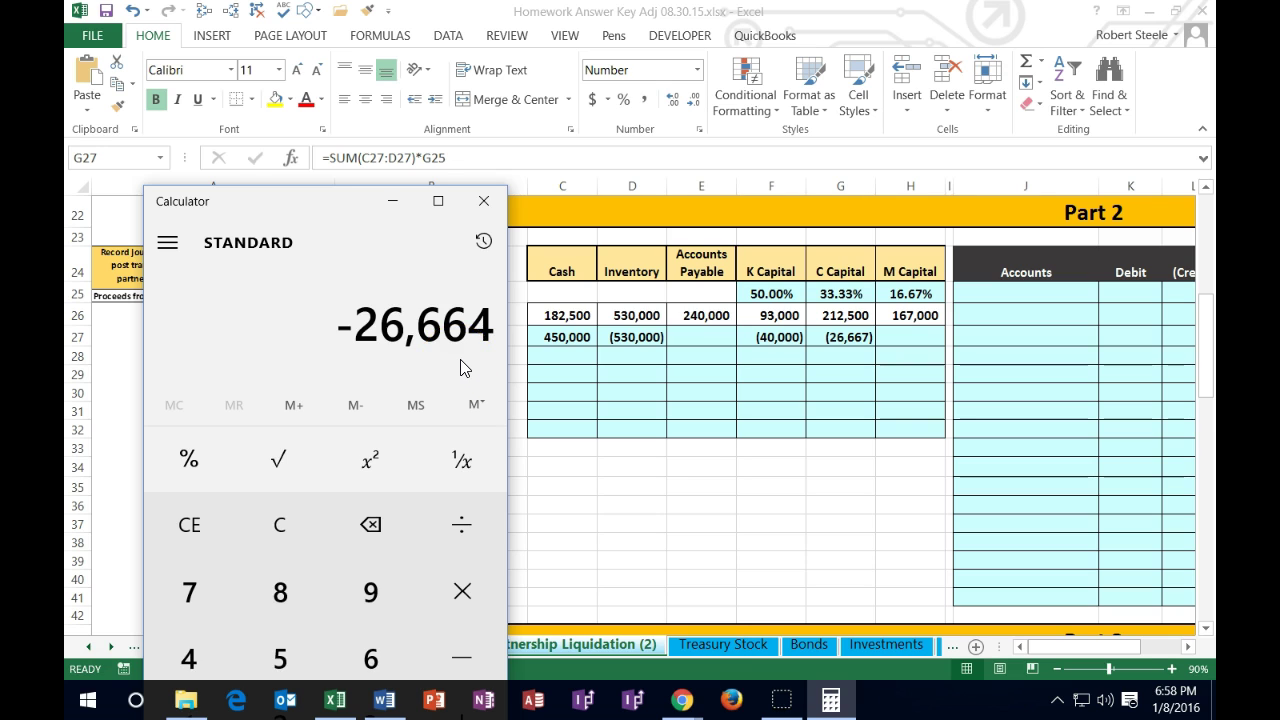
Return to the worksheet and examine C Capital's loss formula in G27 and the ratio formula in G25
{"action": "left_click", "coordinate": [846, 344]}
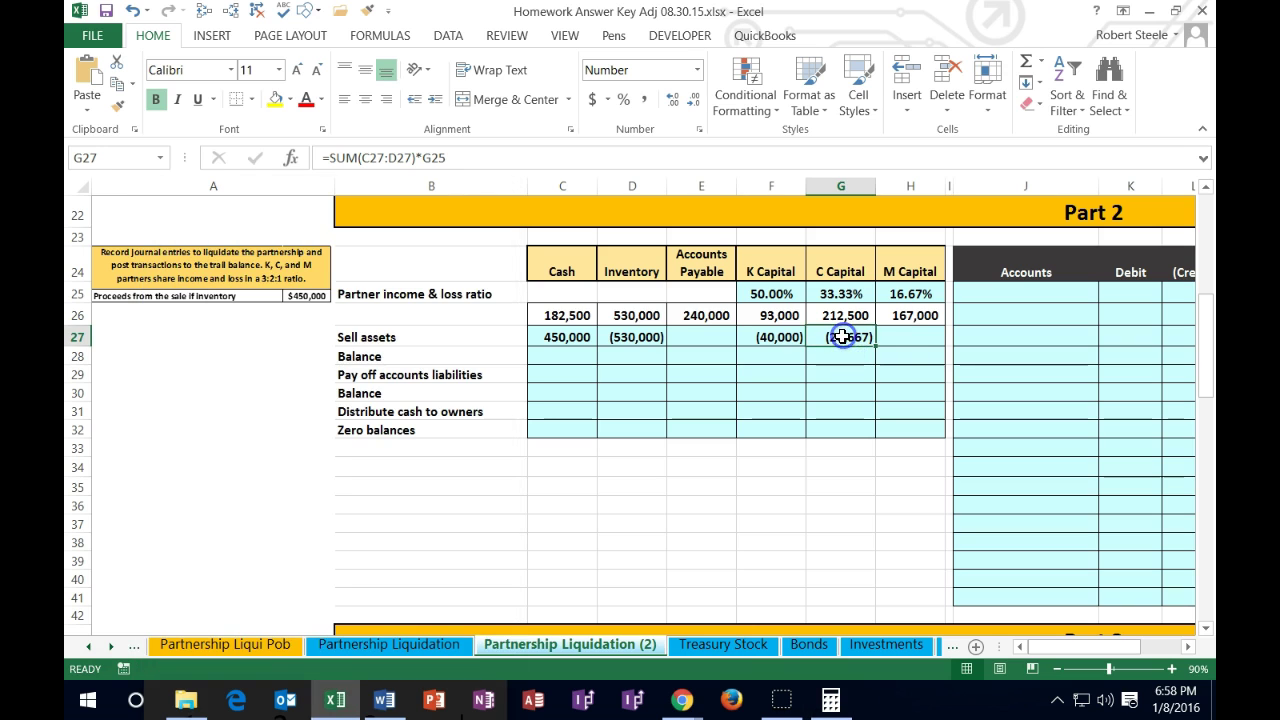
{"action": "double_click", "coordinate": [843, 337]}
{"action": "key", "text": "Return"}
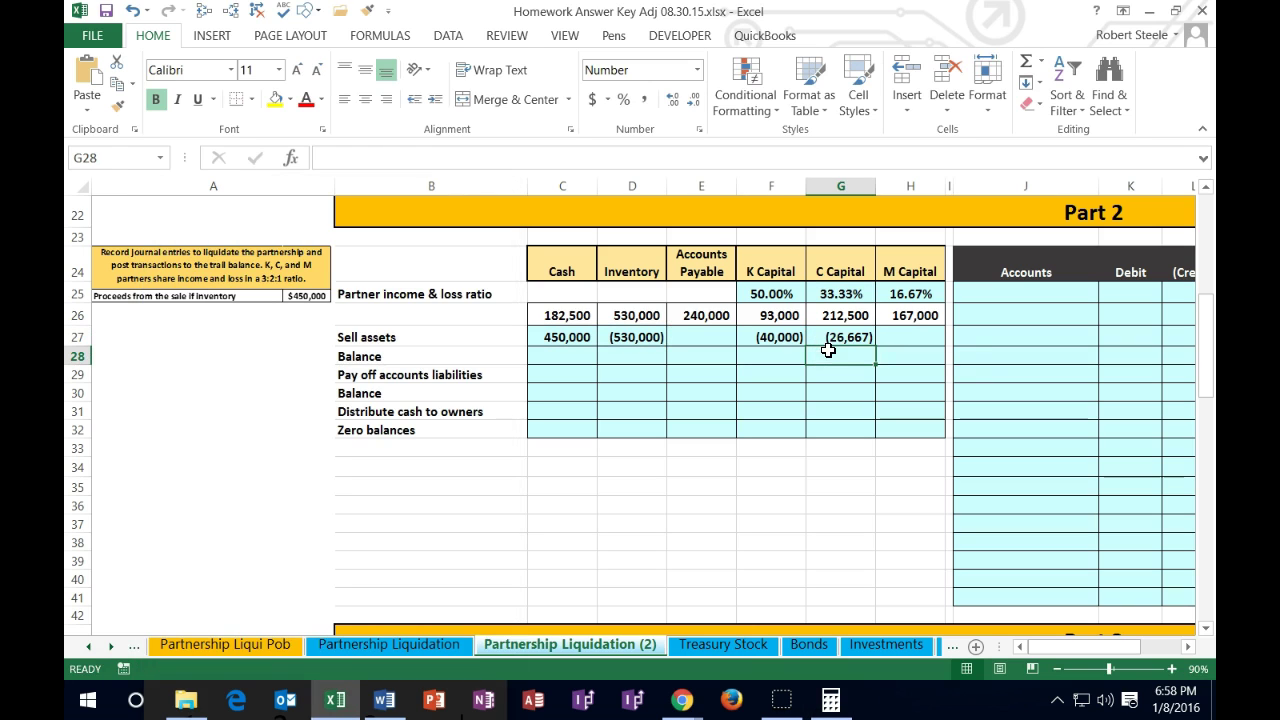
{"action": "left_click", "coordinate": [832, 337]}
{"action": "left_click", "coordinate": [840, 293]}
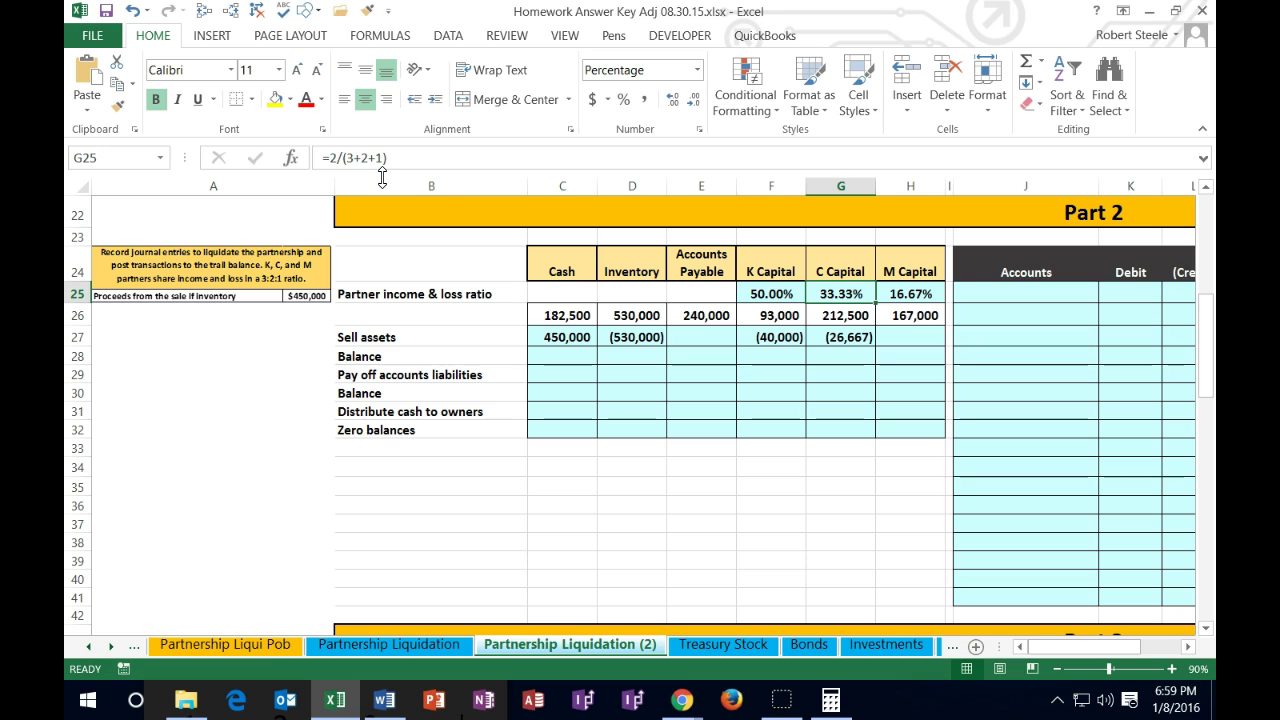
Enter =SUM(C27:D27)*H25 in H27 to allocate M Capital's share of the loss on the sale
{"action": "left_click", "coordinate": [922, 333]}
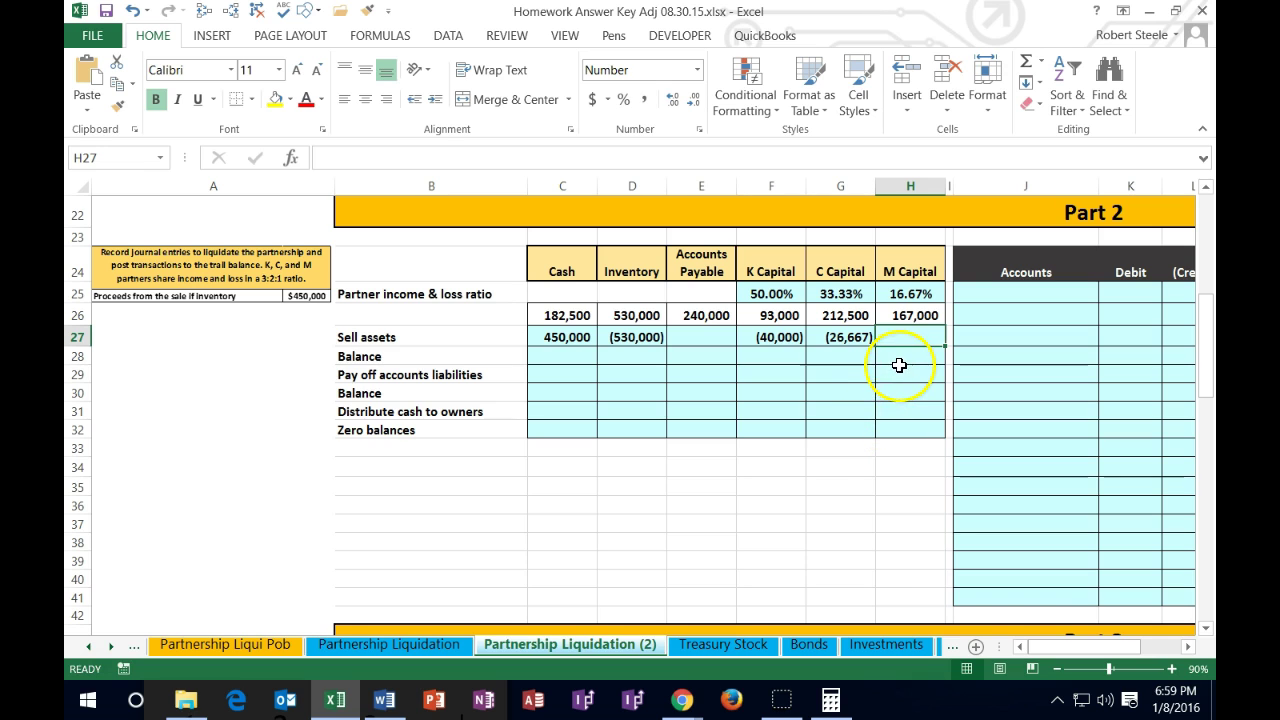
{"action": "type", "text": "sum("}
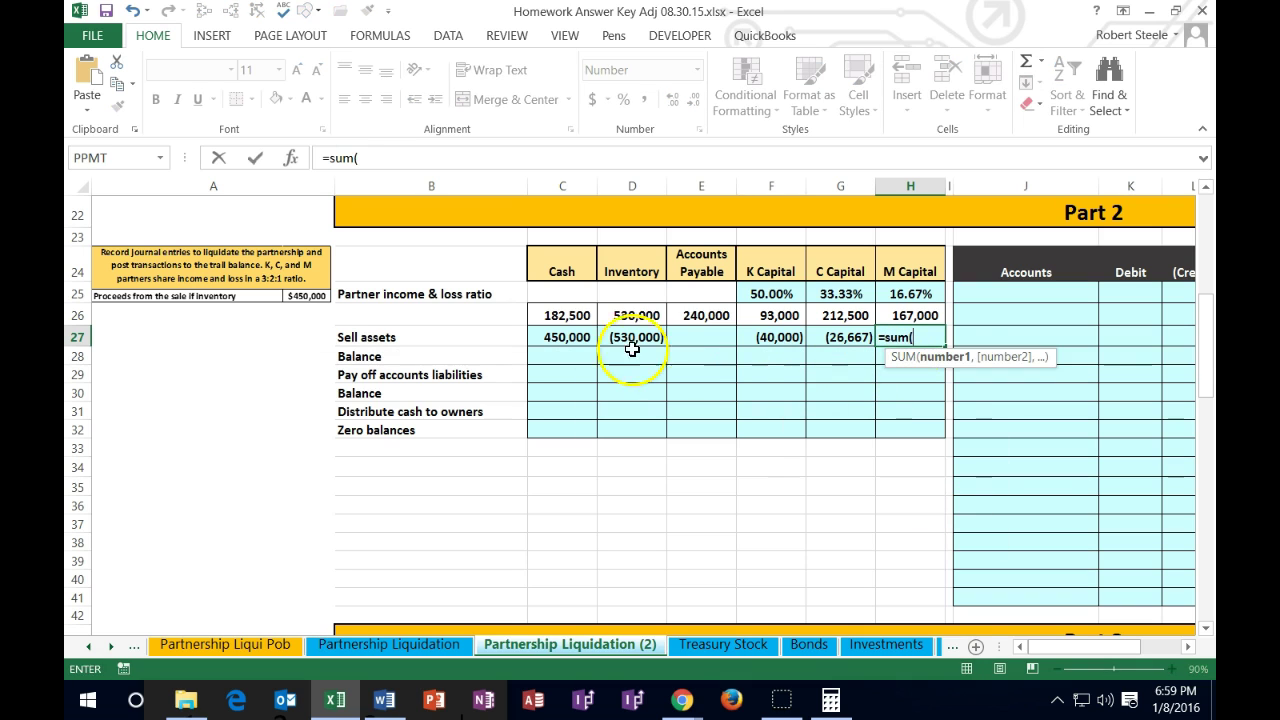
{"action": "left_click_drag", "start_coordinate": [572, 337], "coordinate": [603, 341]}
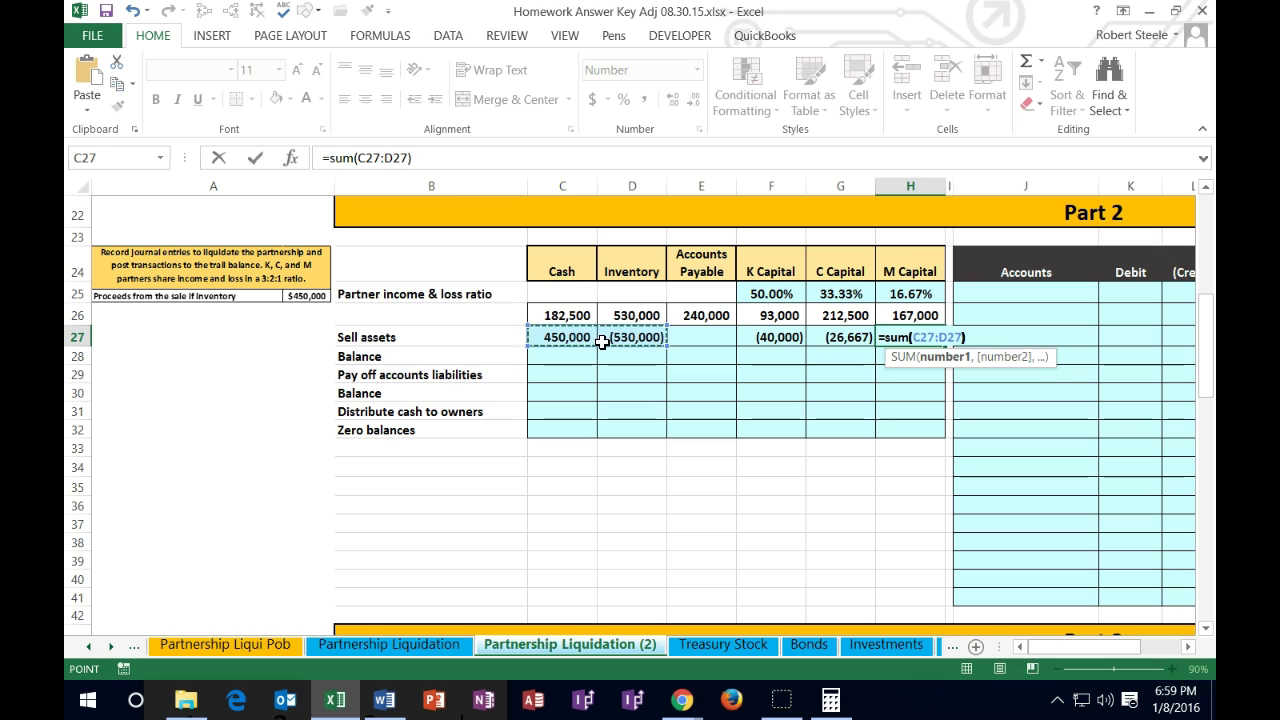
{"action": "type", "text": ")*"}
{"action": "left_click", "coordinate": [893, 293]}
{"action": "key", "text": "Return"}
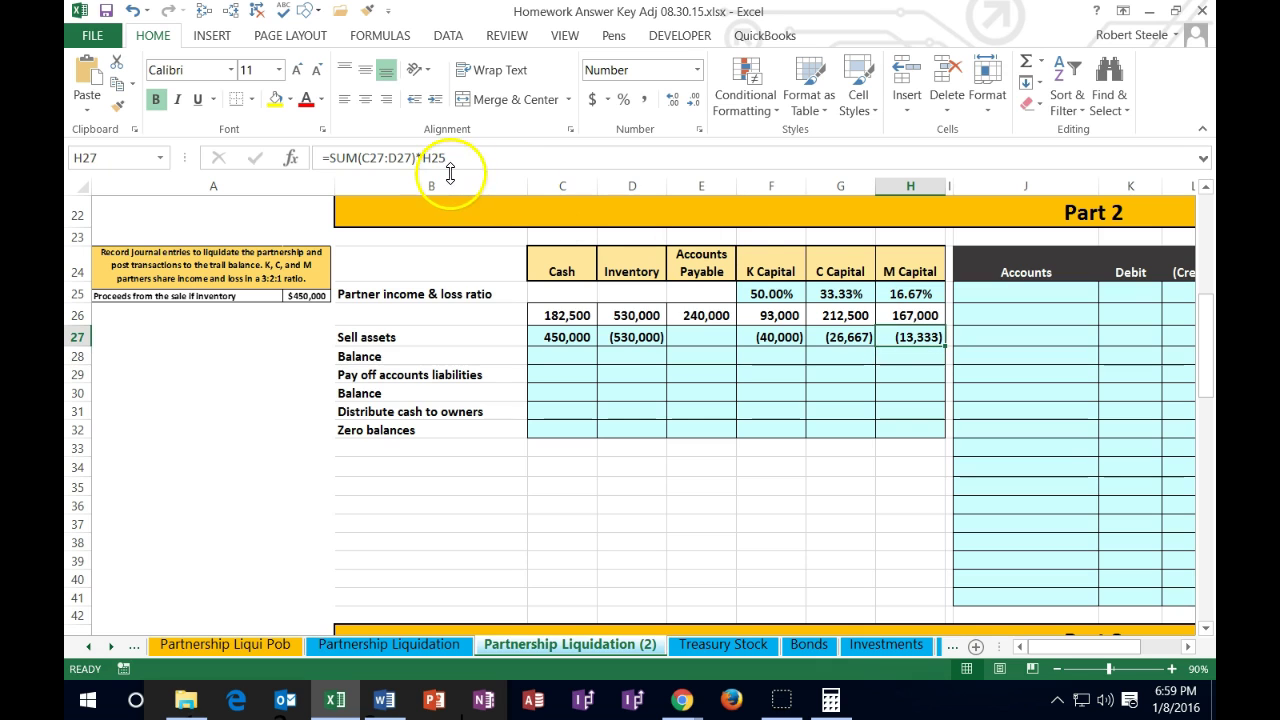
Check M Capital's share in Calculator by subtracting 530,000 from 450,000 and multiplying by 0.1667, and examine the ratio formula in H25
{"action": "left_click", "coordinate": [831, 703]}
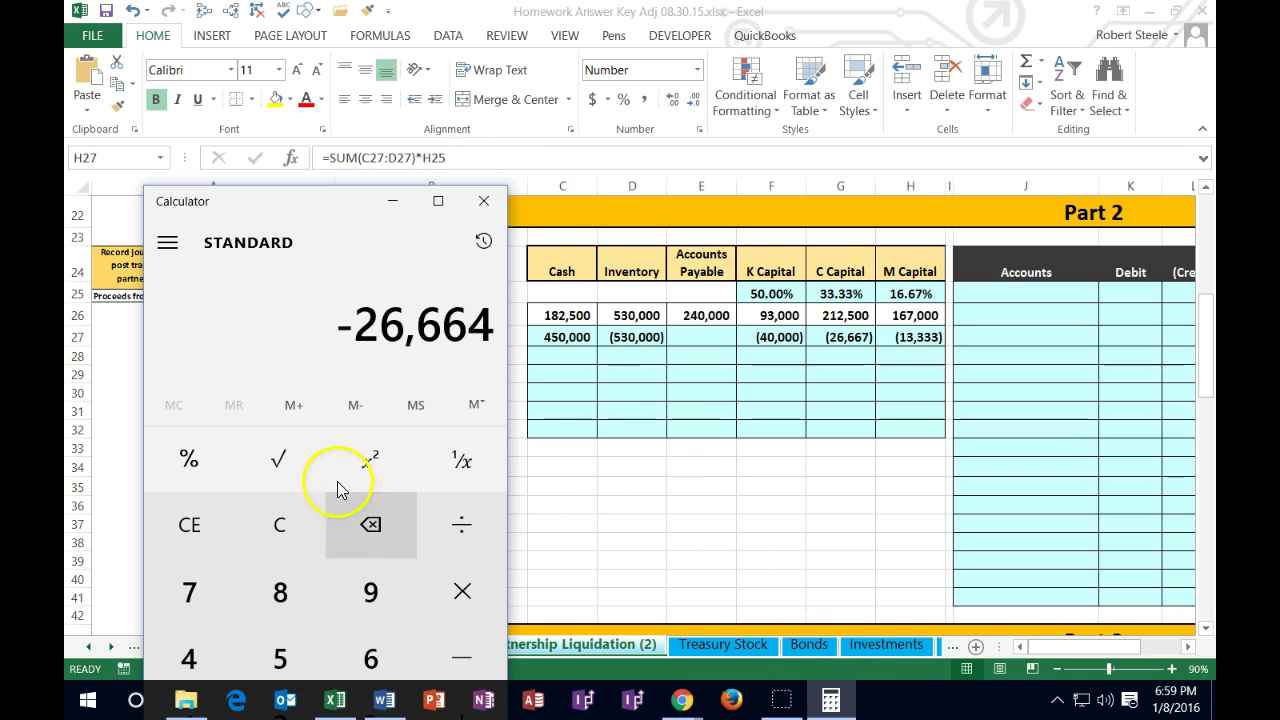
{"action": "left_click", "coordinate": [279, 524]}
{"action": "type", "text": "450000 -"}
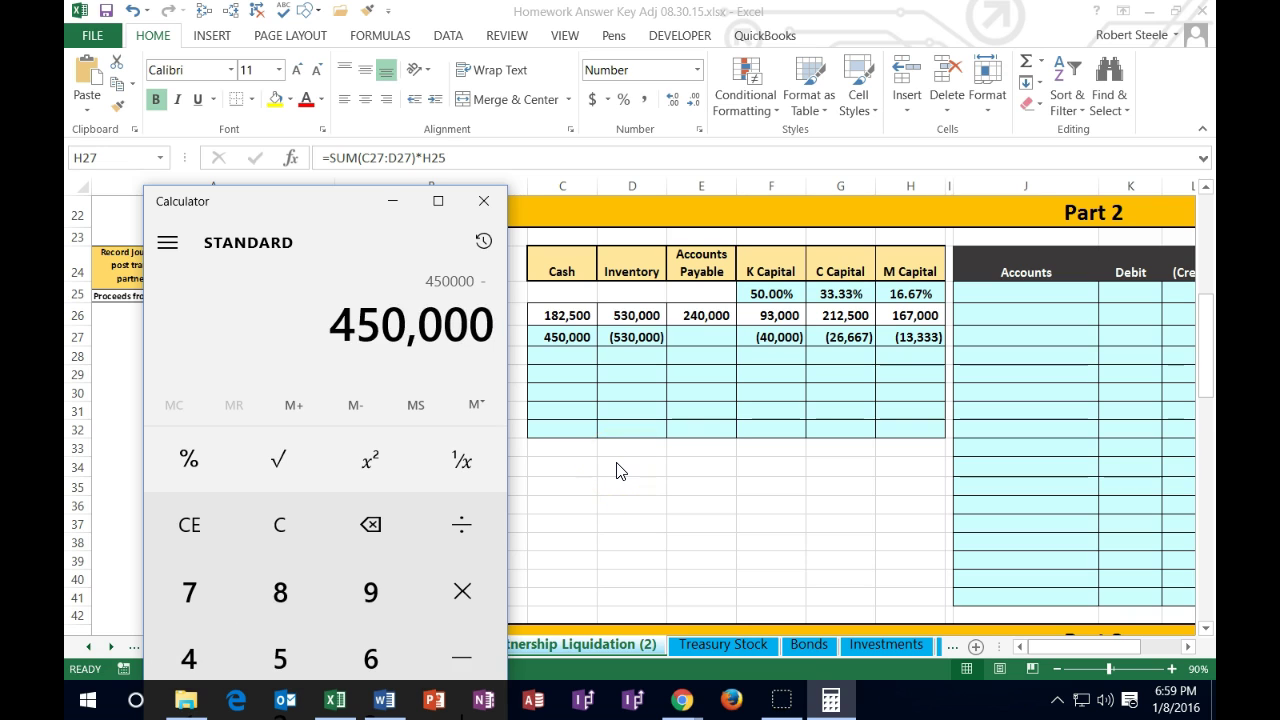
{"action": "type", "text": "530000"}
{"action": "key", "text": "Return"}
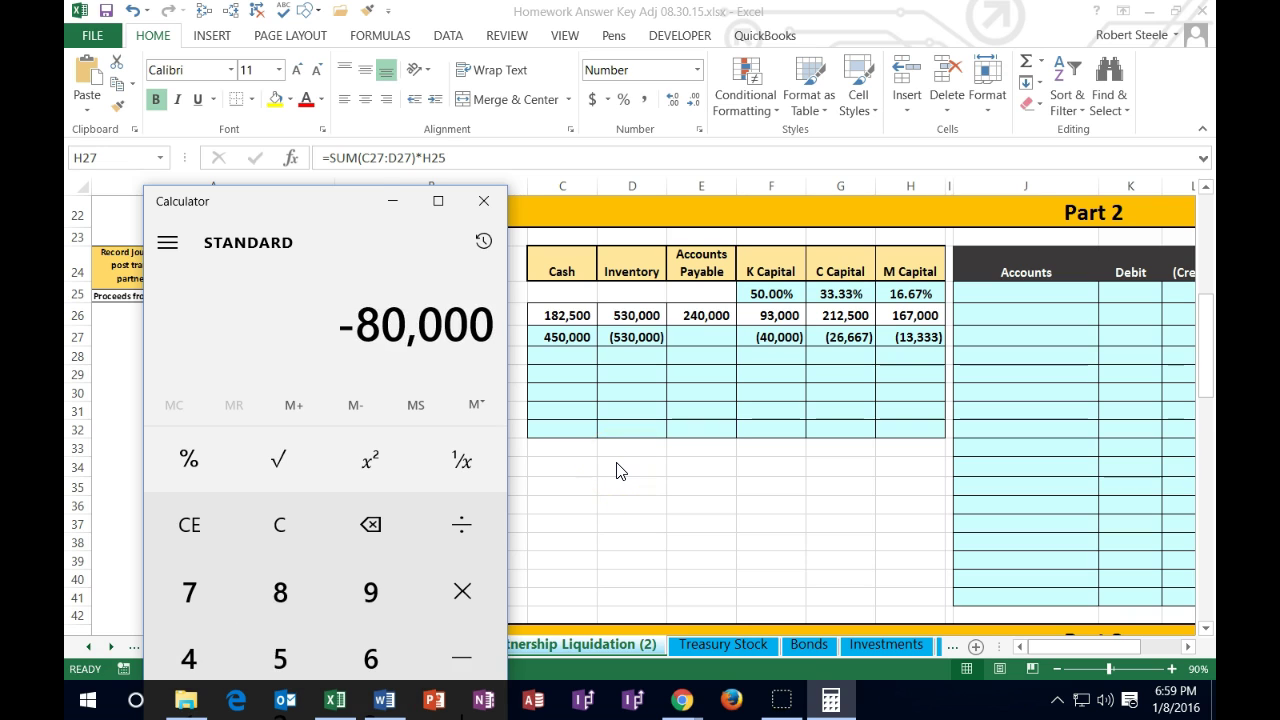
{"action": "key", "text": "asterisk"}
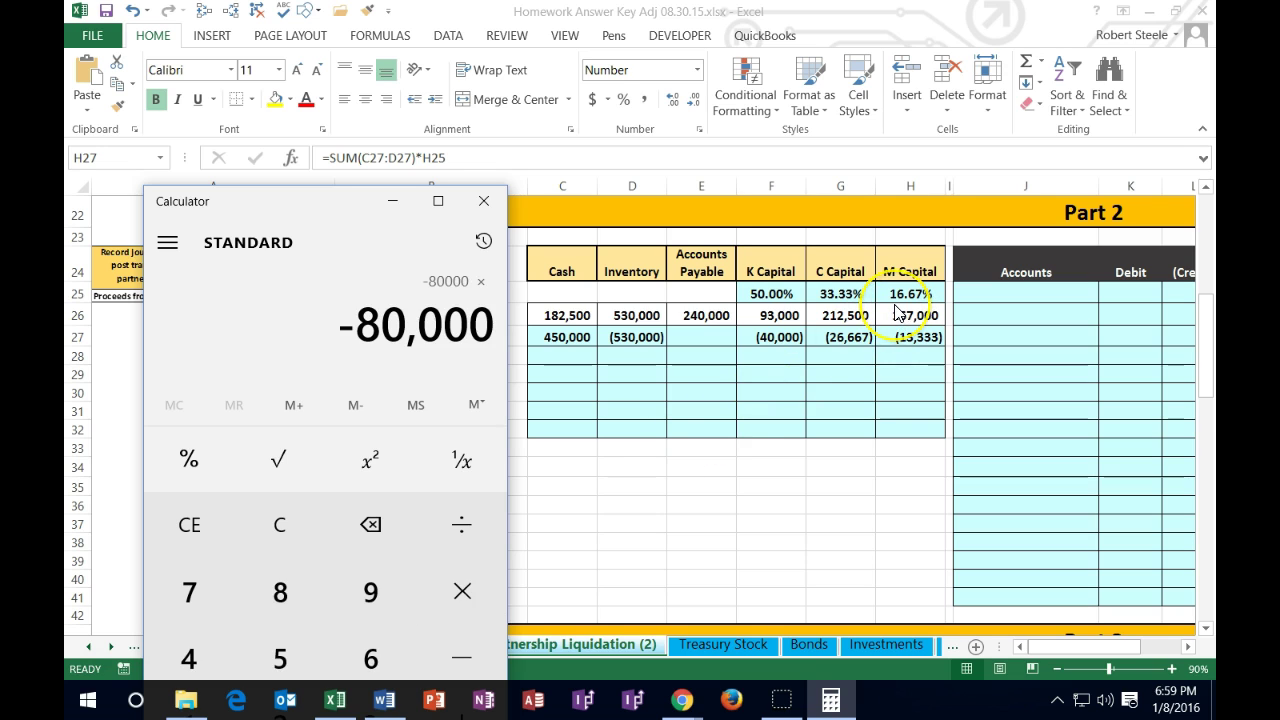
{"action": "type", "text": ".1667"}
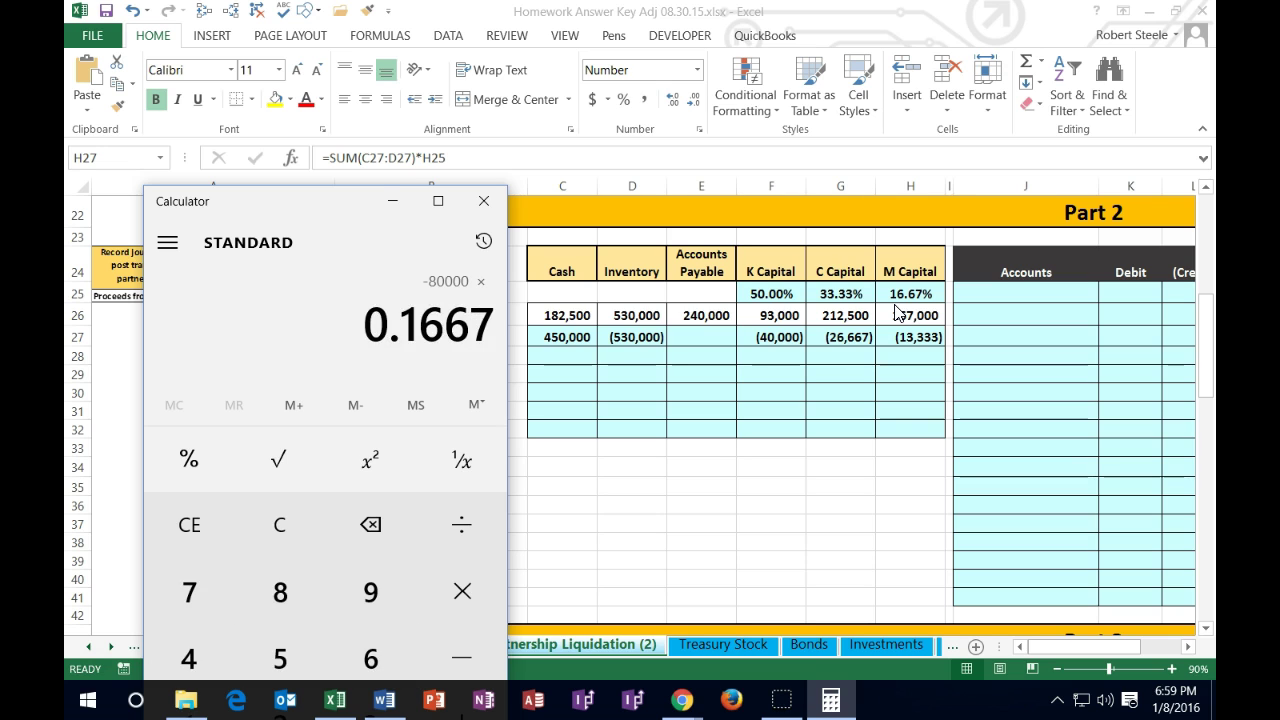
{"action": "key", "text": "Return"}
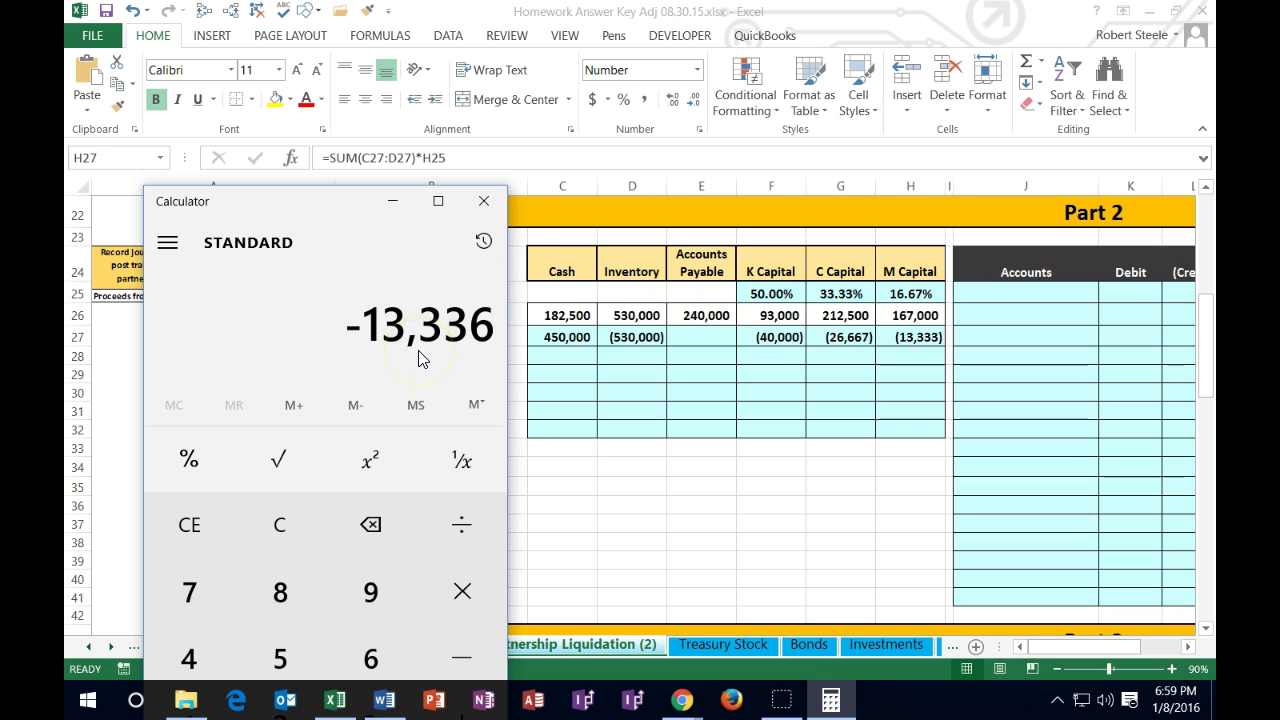
{"action": "left_click", "coordinate": [898, 341]}
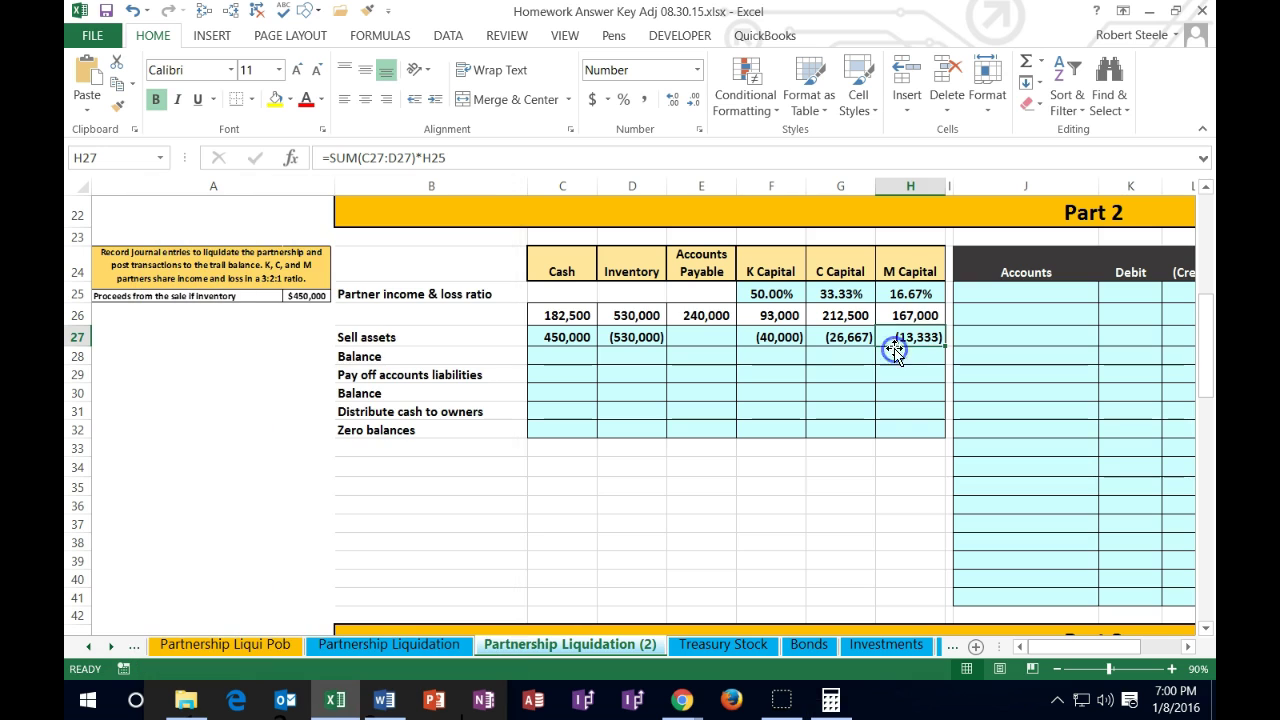
{"action": "left_click", "coordinate": [908, 293]}
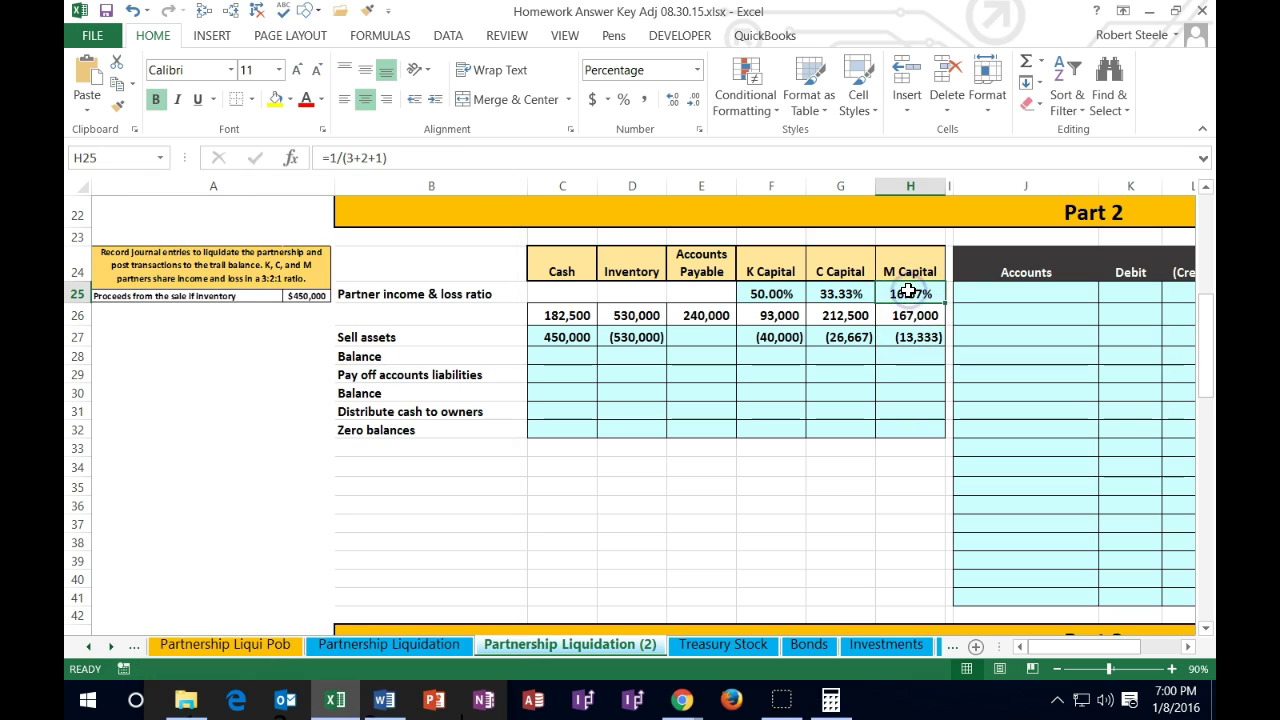
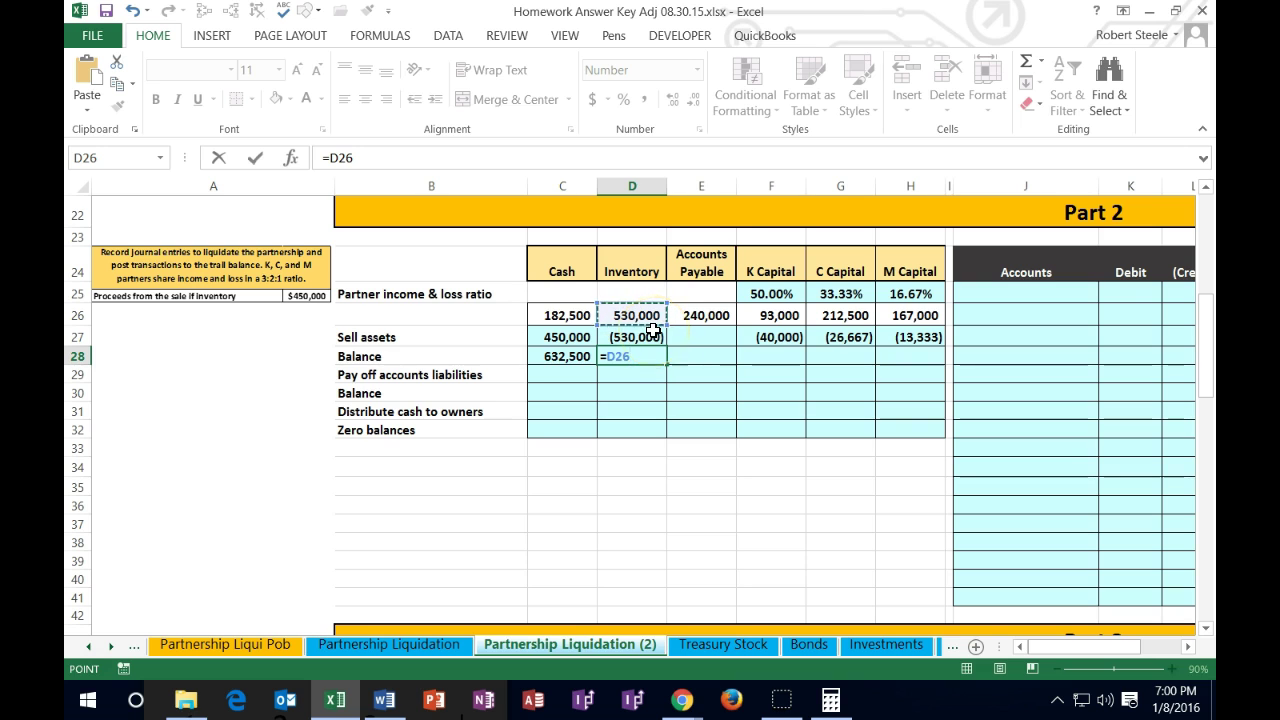
Complete the Inventory balance formula =D26+D27 in D28 and clear the cell again
{"action": "type", "text": "+"}
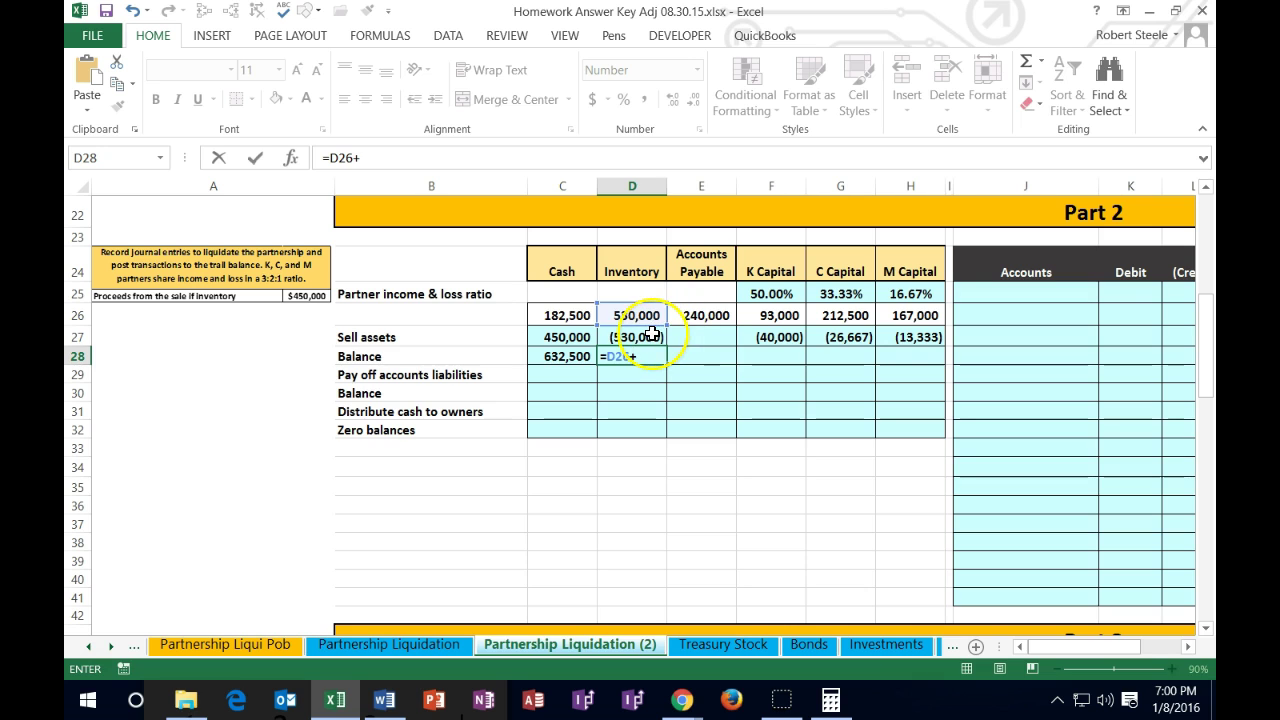
{"action": "left_click", "coordinate": [651, 334]}
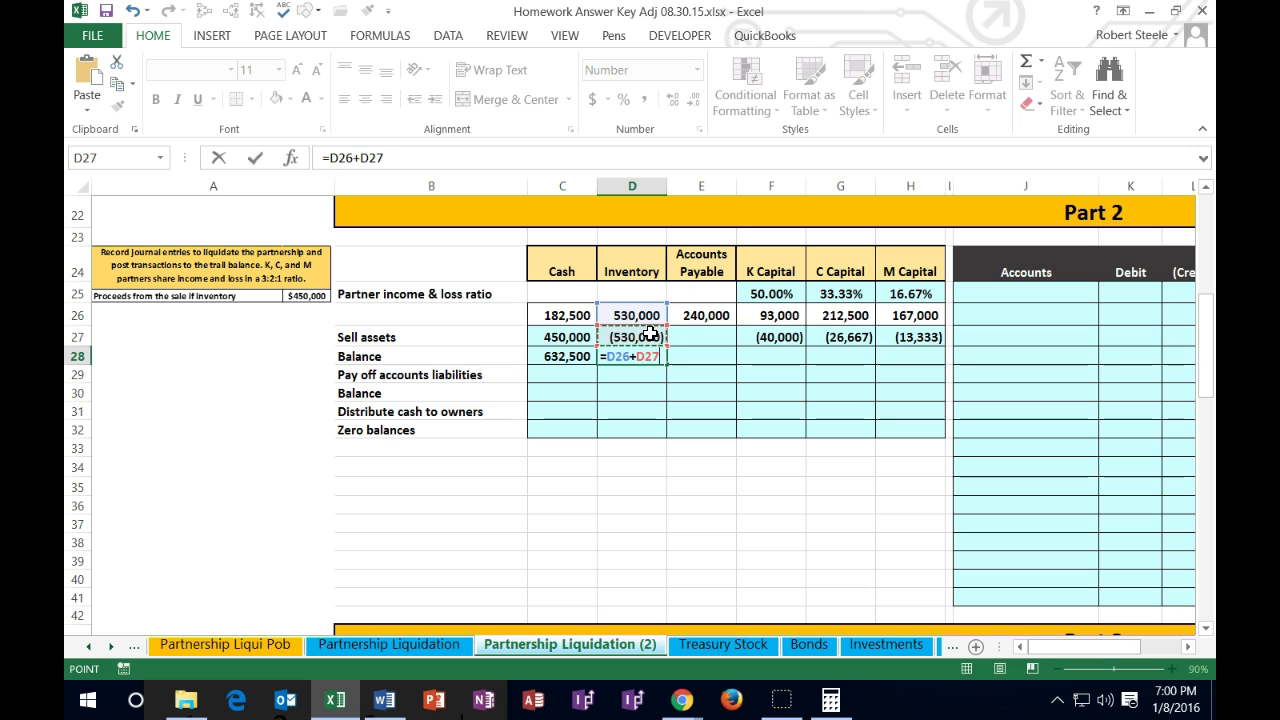
{"action": "key", "text": "Return"}
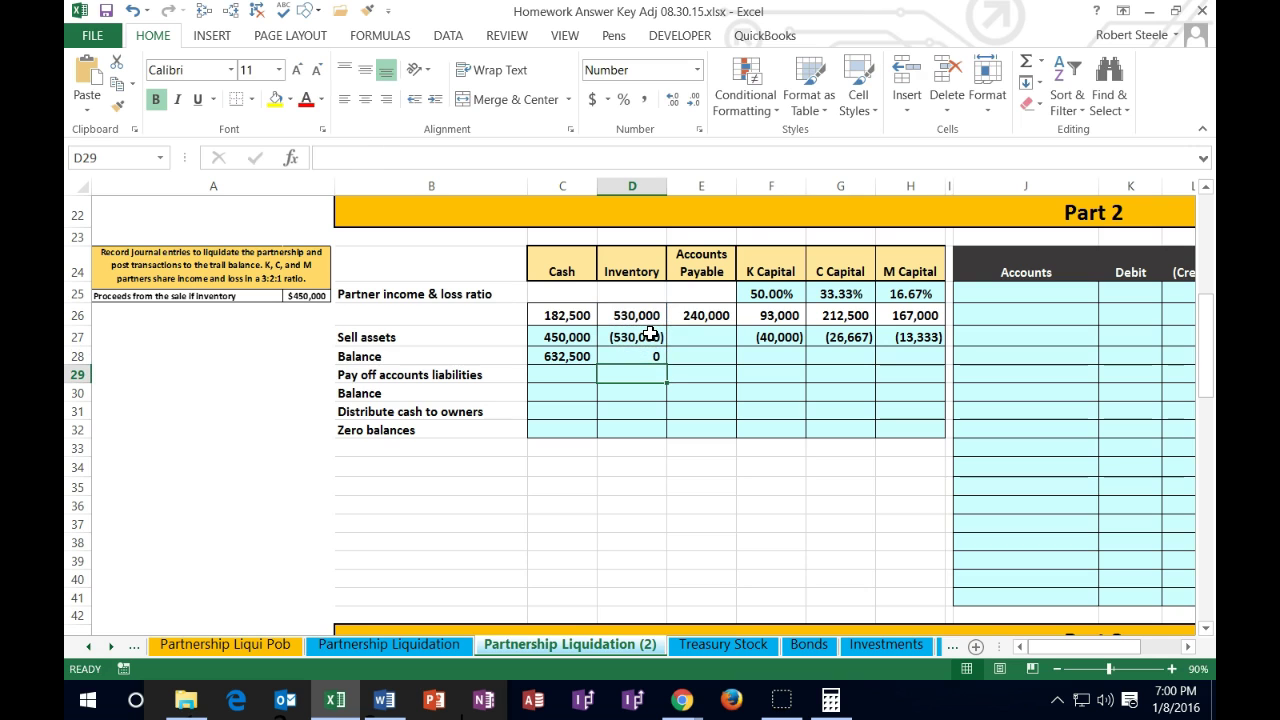
{"action": "key", "text": "Up"}
{"action": "key", "text": "Delete"}
{"action": "key", "text": "Return"}
{"action": "key", "text": "Up"}
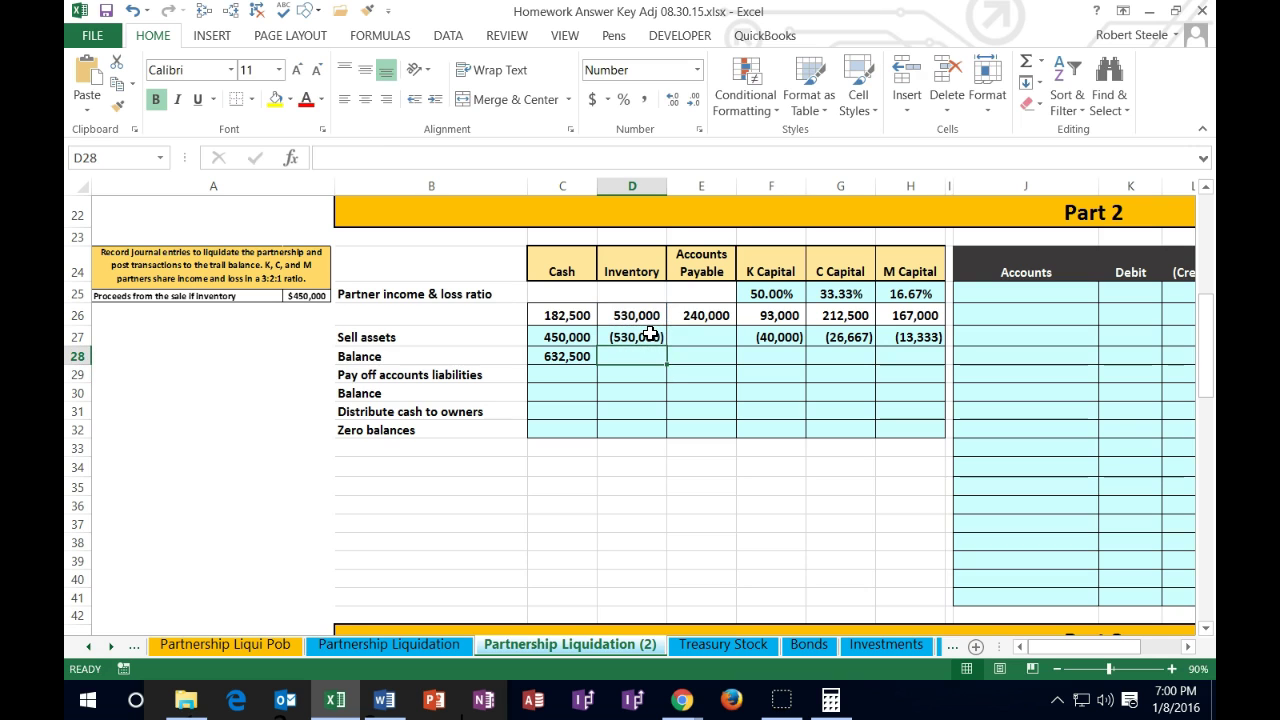
Try the formula =D26-D27 in D28 for the Inventory balance
{"action": "type", "text": "="}
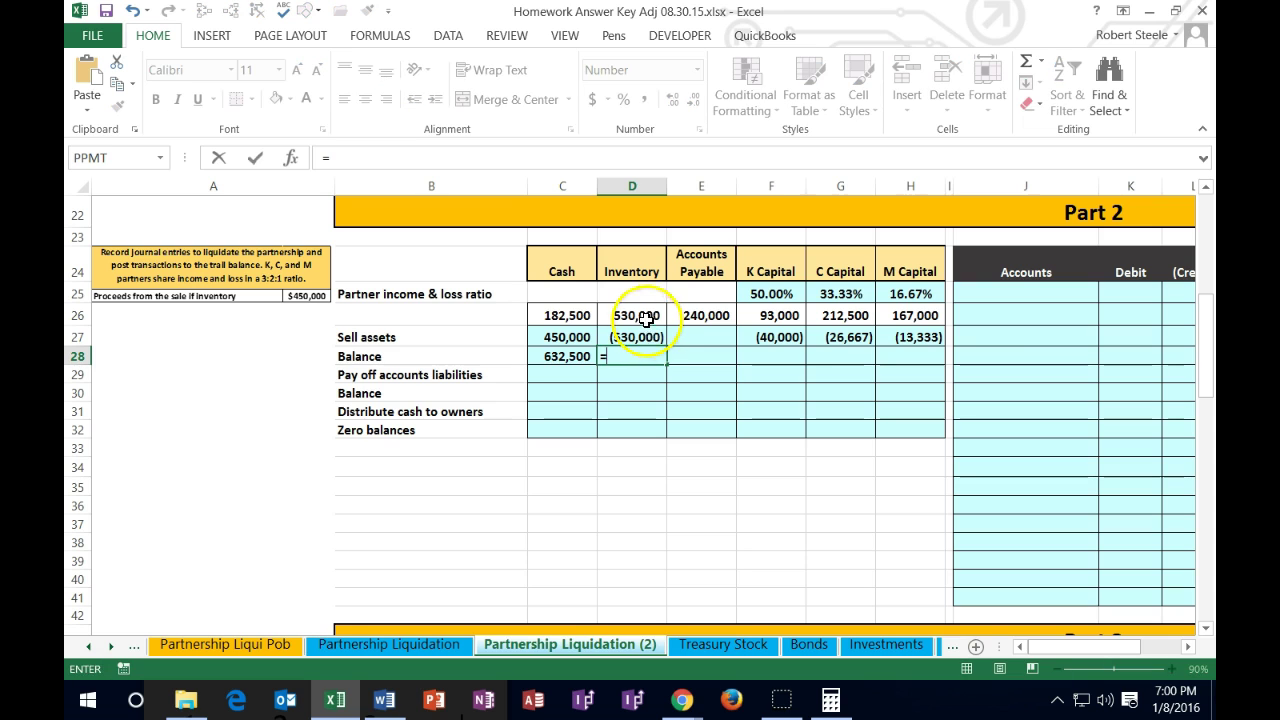
{"action": "left_click", "coordinate": [637, 310]}
{"action": "type", "text": "-"}
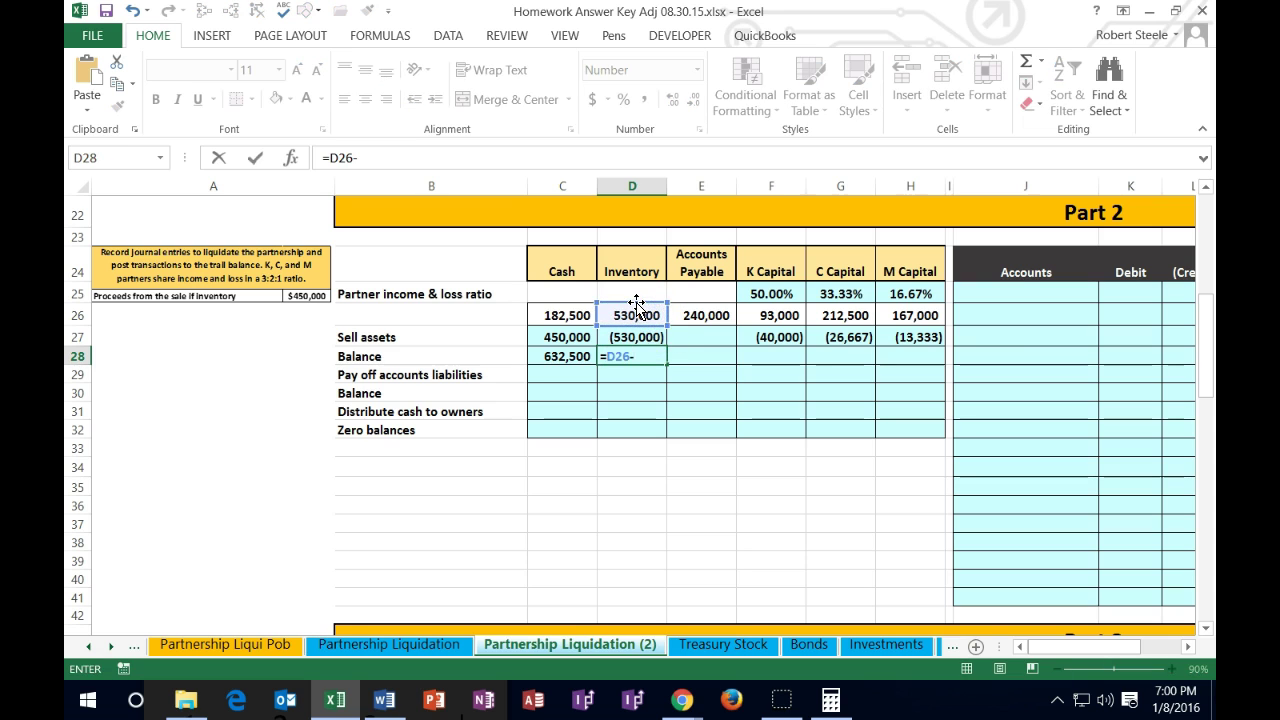
{"action": "left_click", "coordinate": [612, 338]}
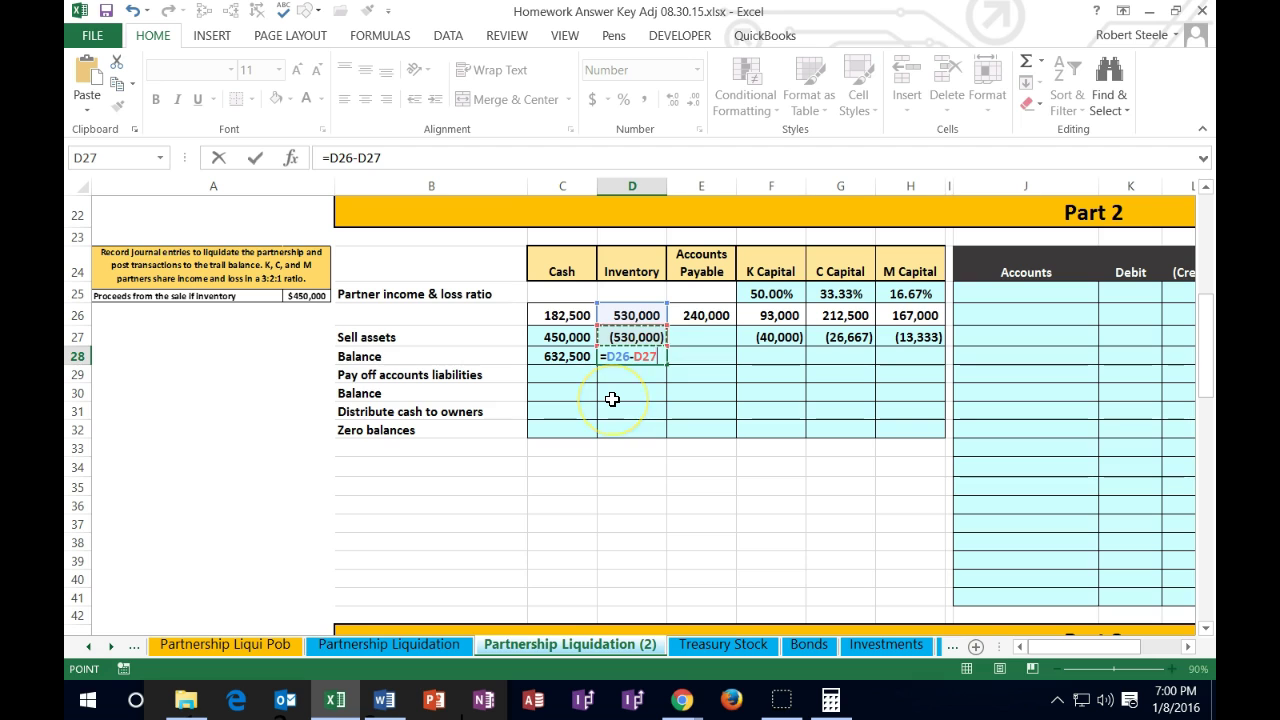
{"action": "key", "text": "Return"}
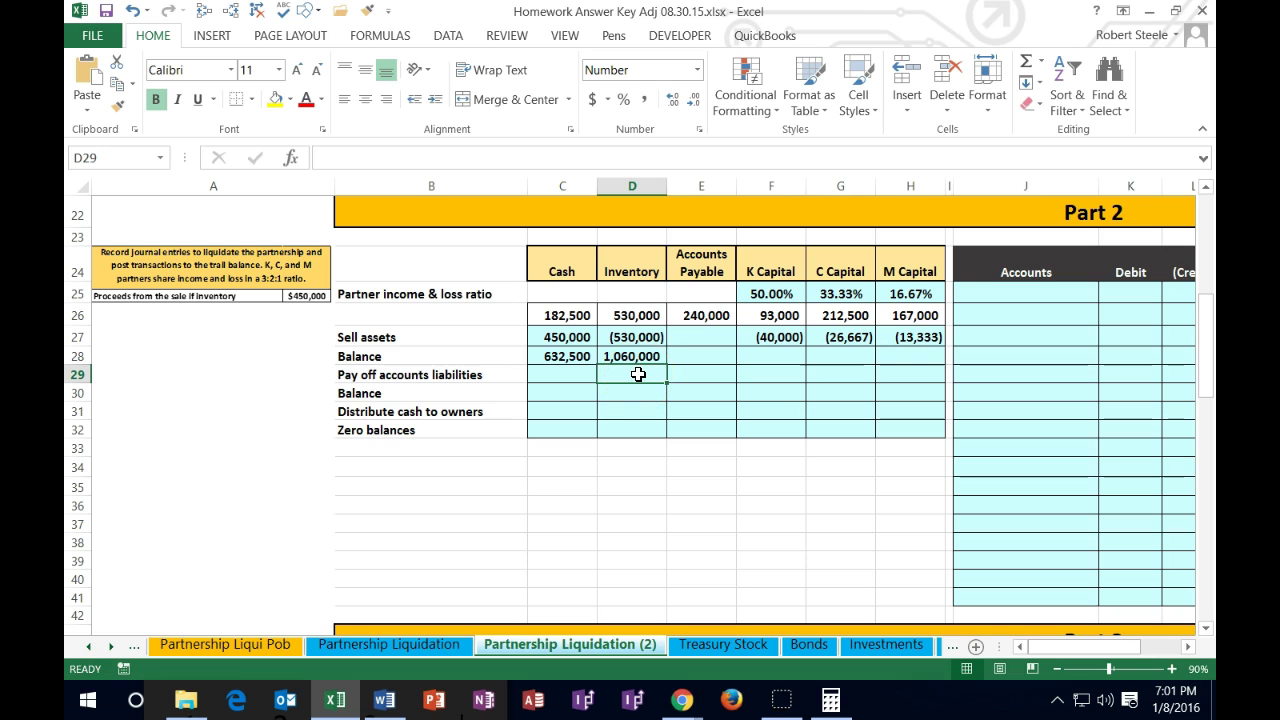
Replace the Inventory balance formula in D28 with =D26+D27
{"action": "left_click", "coordinate": [638, 360]}
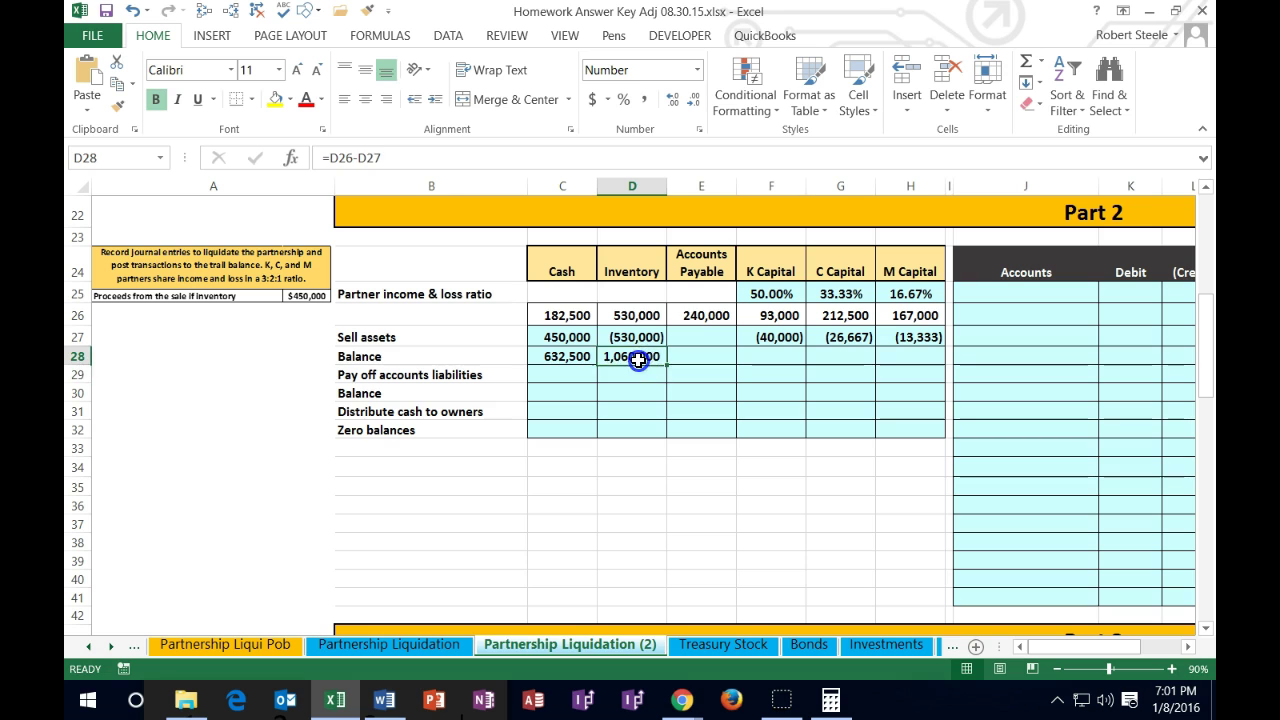
{"action": "key", "text": "Delete"}
{"action": "type", "text": "="}
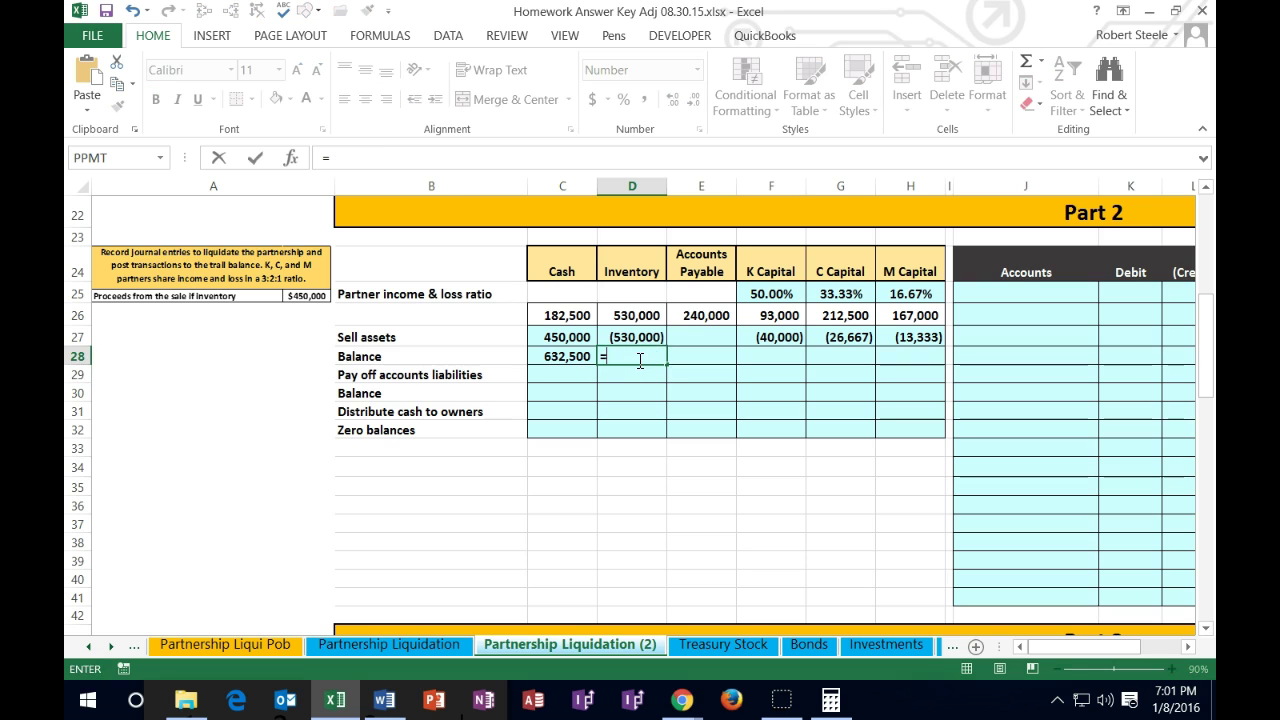
{"action": "left_click", "coordinate": [636, 315]}
{"action": "type", "text": "+"}
{"action": "left_click", "coordinate": [643, 336]}
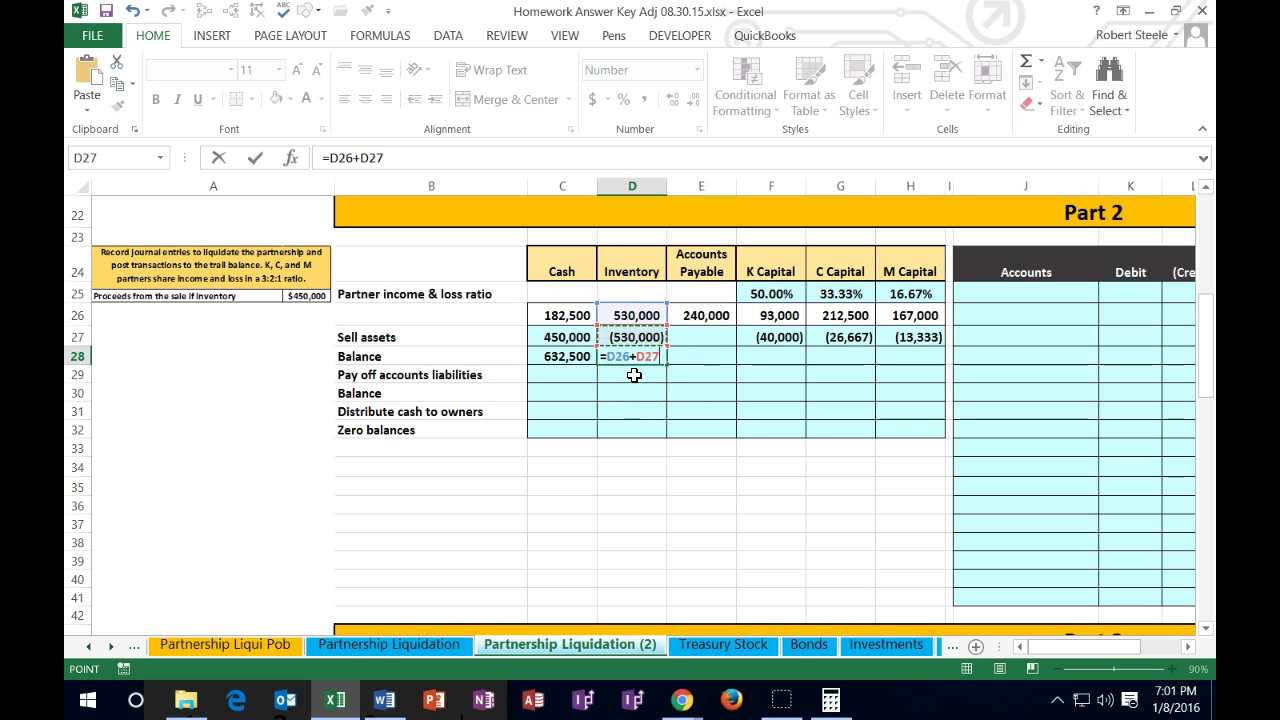
{"action": "key", "text": "Return"}
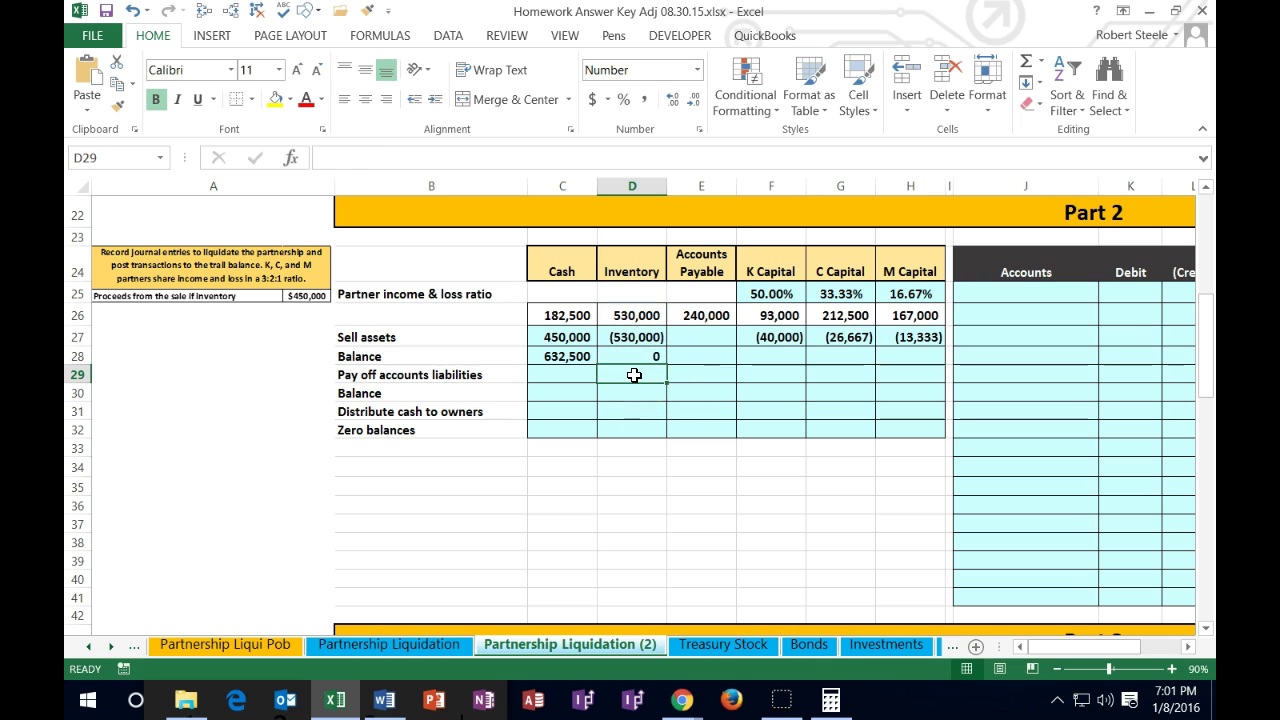
Enter +E26 in E28 to carry the Accounts Payable amount down to the Balance row
{"action": "left_click", "coordinate": [705, 350]}
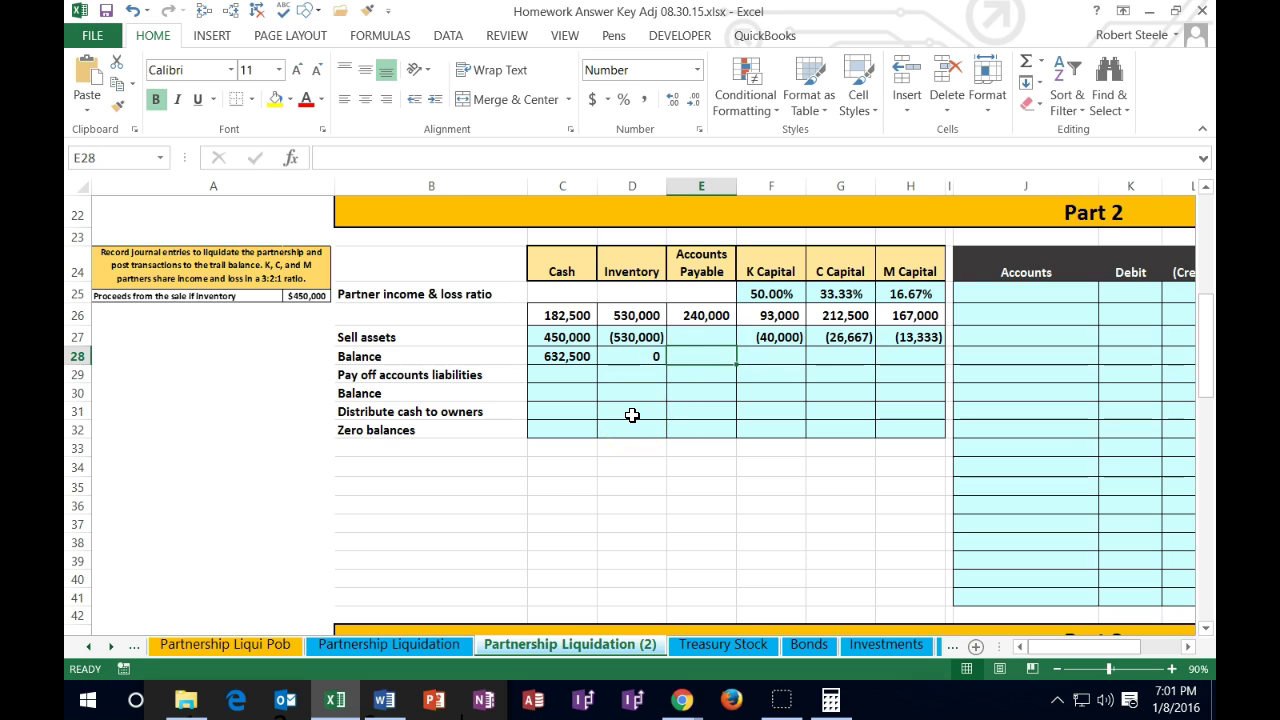
{"action": "type", "text": "+"}
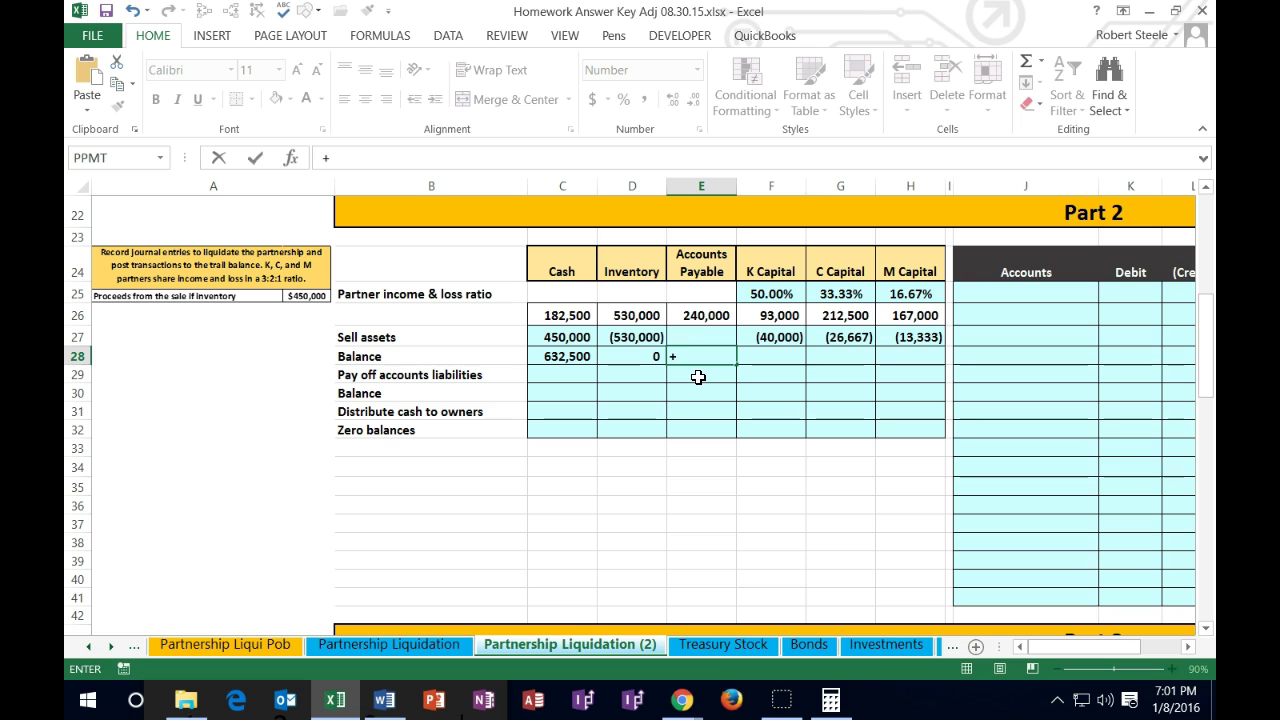
{"action": "left_click", "coordinate": [706, 316]}
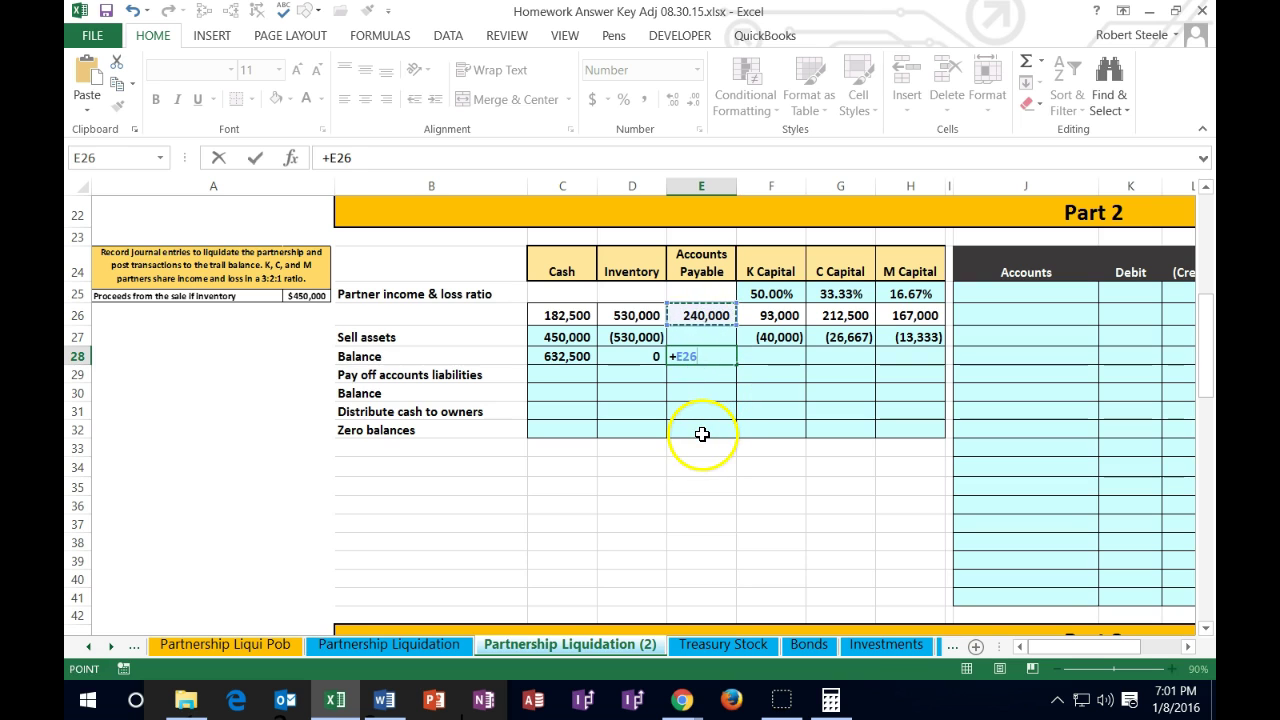
{"action": "key", "text": "Tab"}
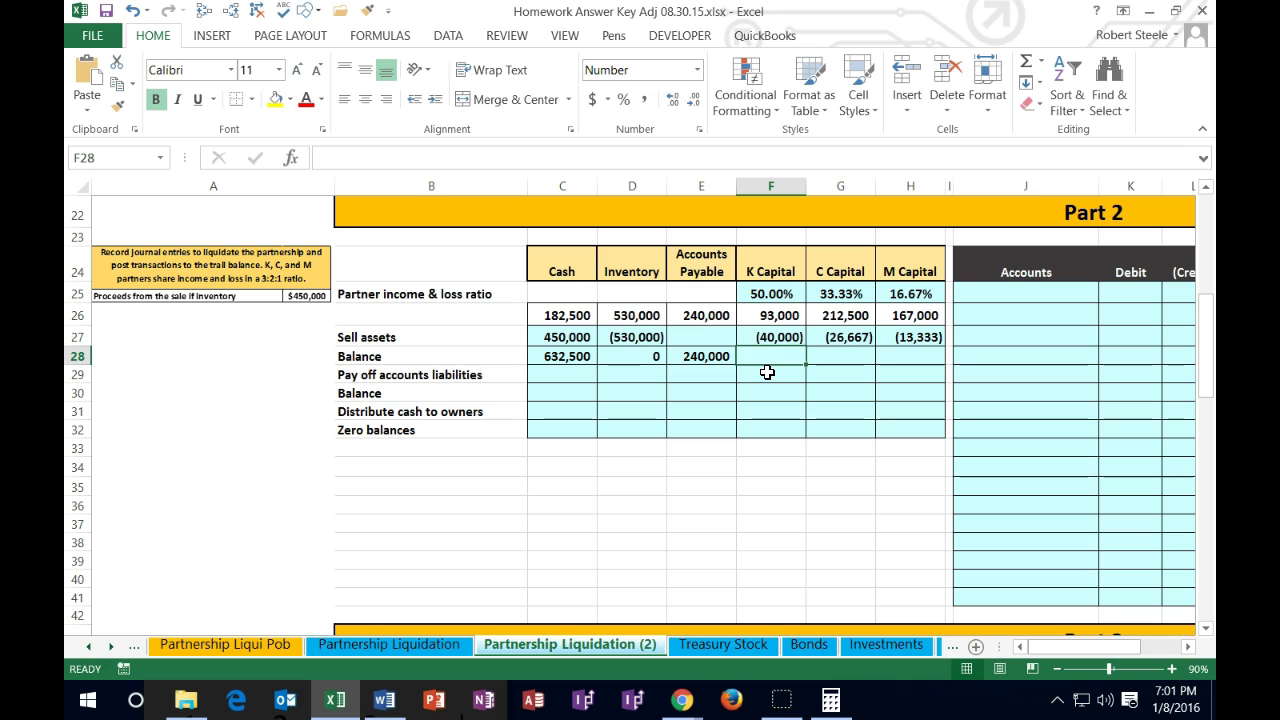
Enter =F26+F27 in F28 to calculate the K Capital balance after the asset sale
{"action": "type", "text": "="}
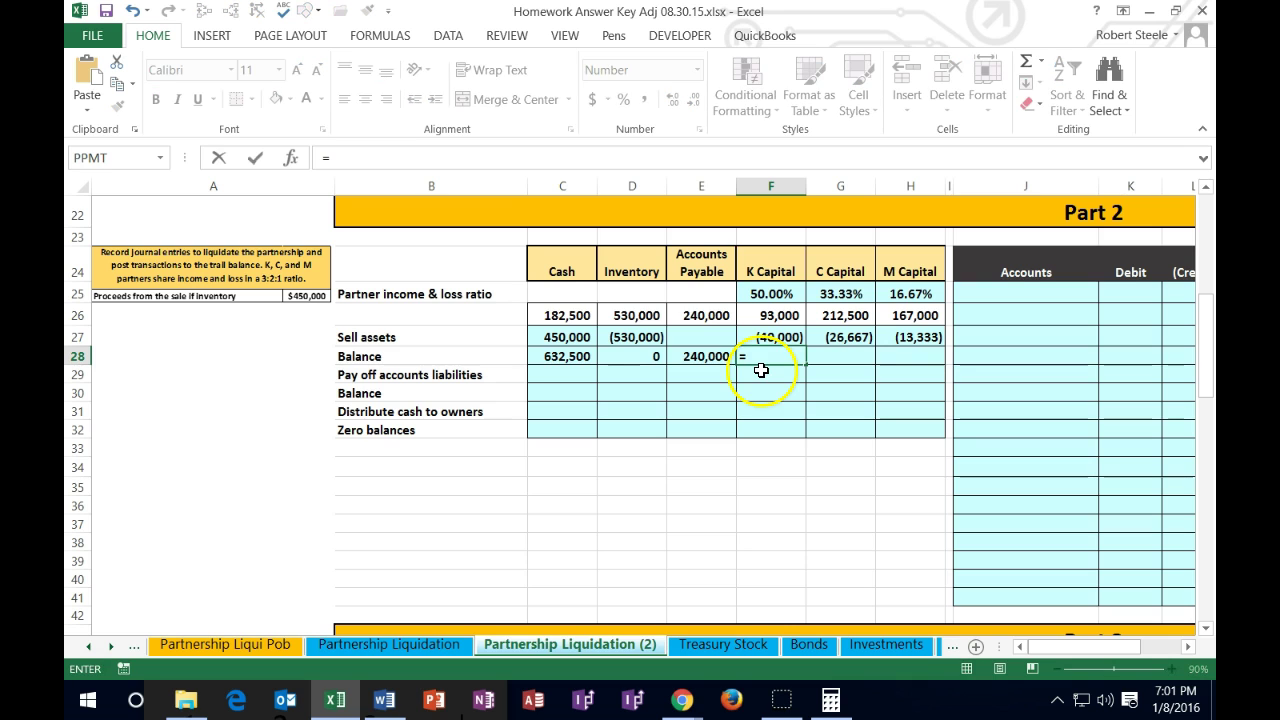
{"action": "left_click", "coordinate": [766, 316]}
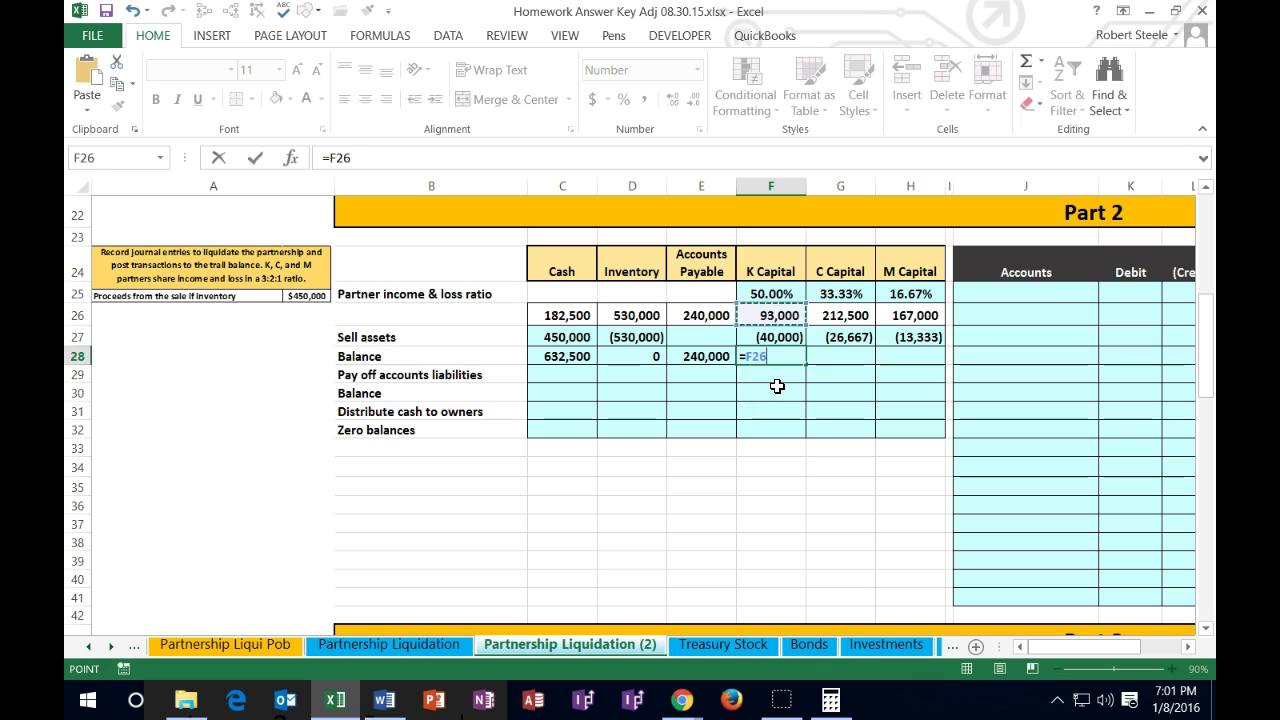
{"action": "type", "text": "+"}
{"action": "left_click", "coordinate": [745, 336]}
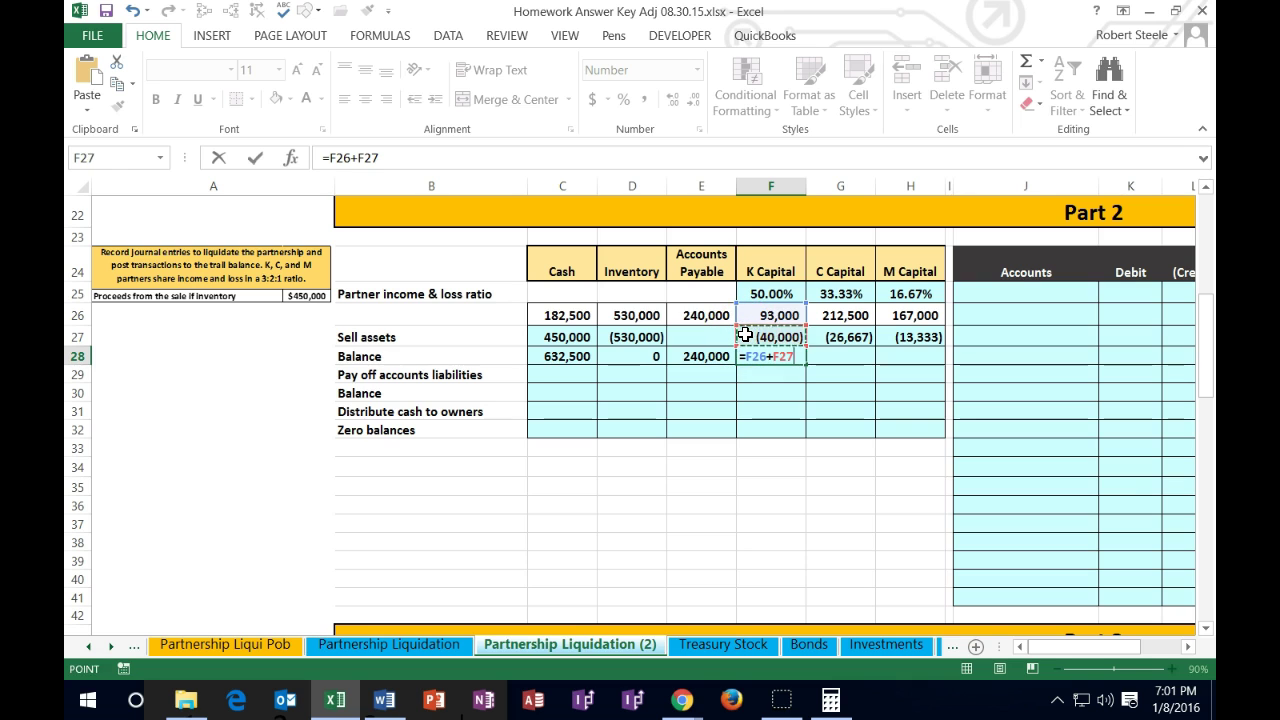
{"action": "key", "text": "Return"}
Enter =G26+G27 in G28 to calculate the C Capital balance after the asset sale
{"action": "key", "text": "Right"}
{"action": "key", "text": "Up"}
{"action": "key", "text": "Right"}
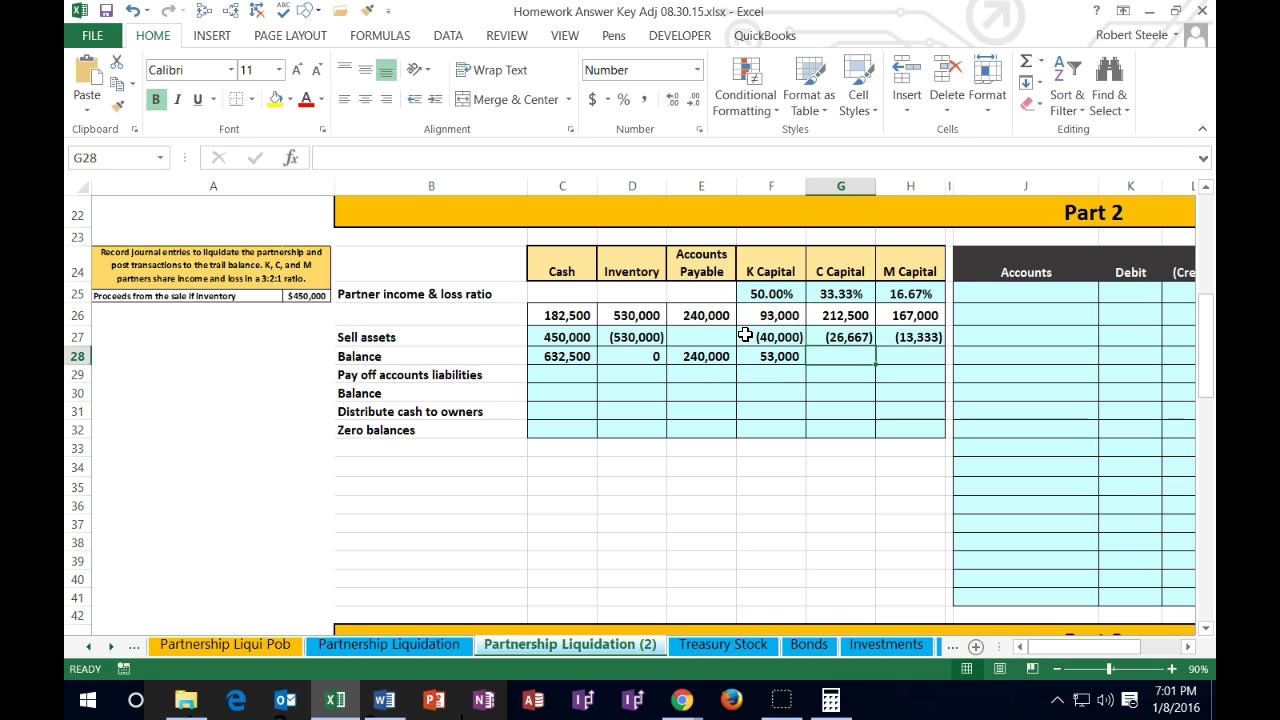
{"action": "type", "text": "="}
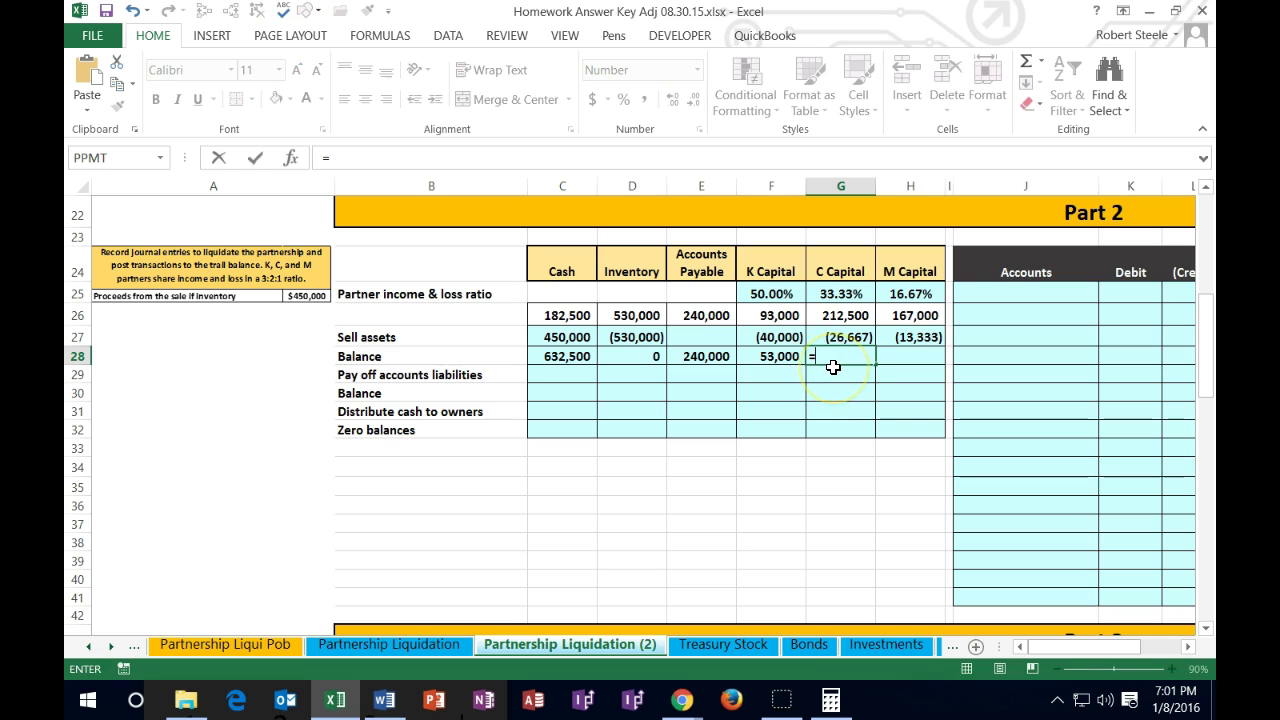
{"action": "left_click", "coordinate": [838, 314]}
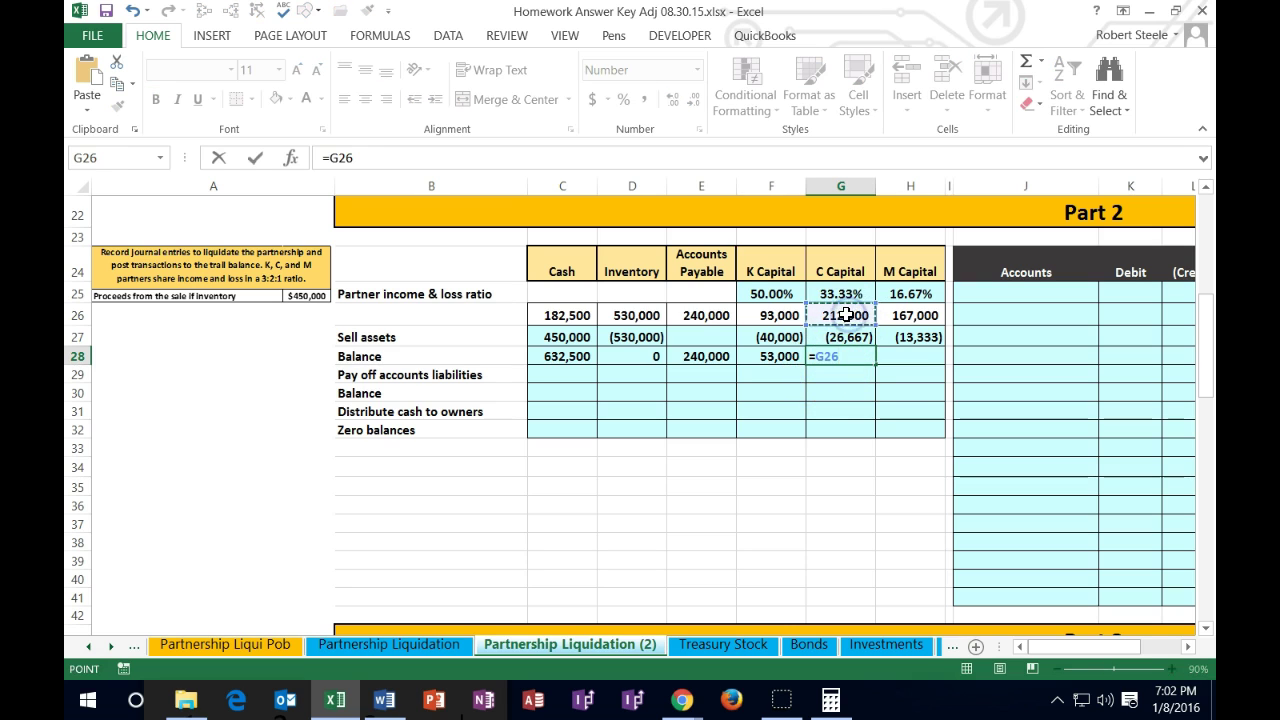
{"action": "type", "text": "+"}
{"action": "left_click", "coordinate": [838, 338]}
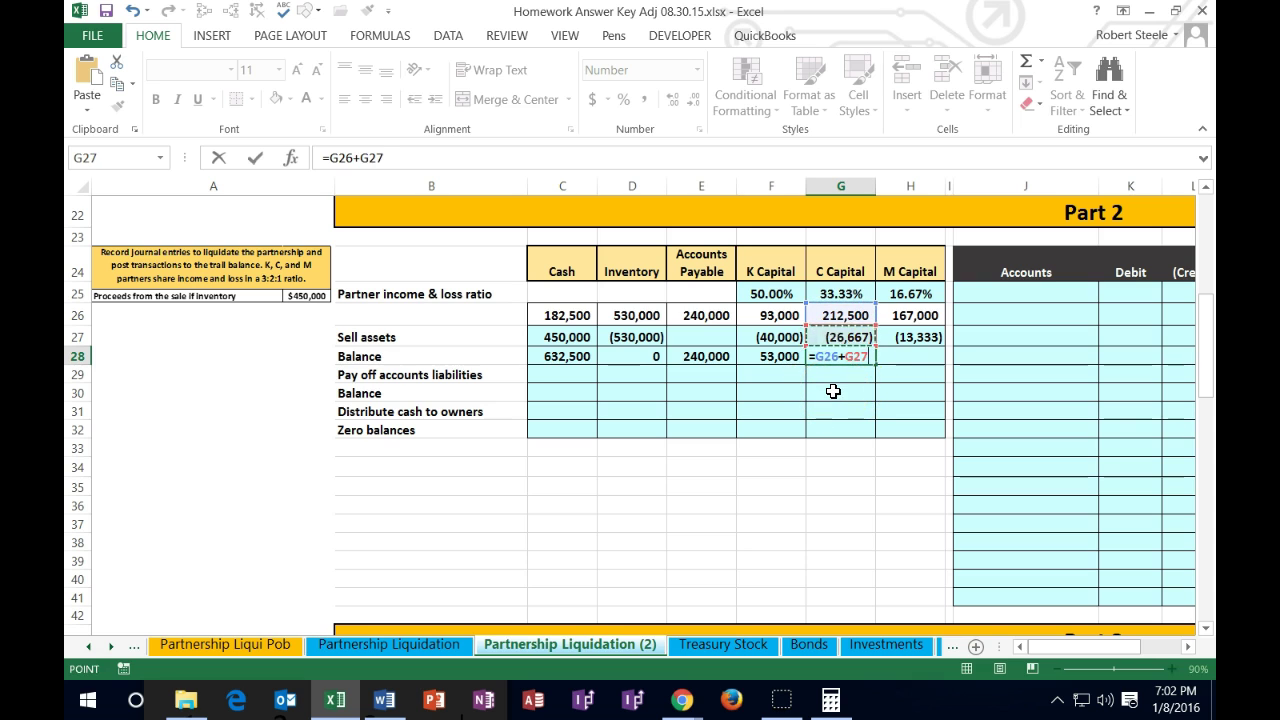
{"action": "key", "text": "Return"}
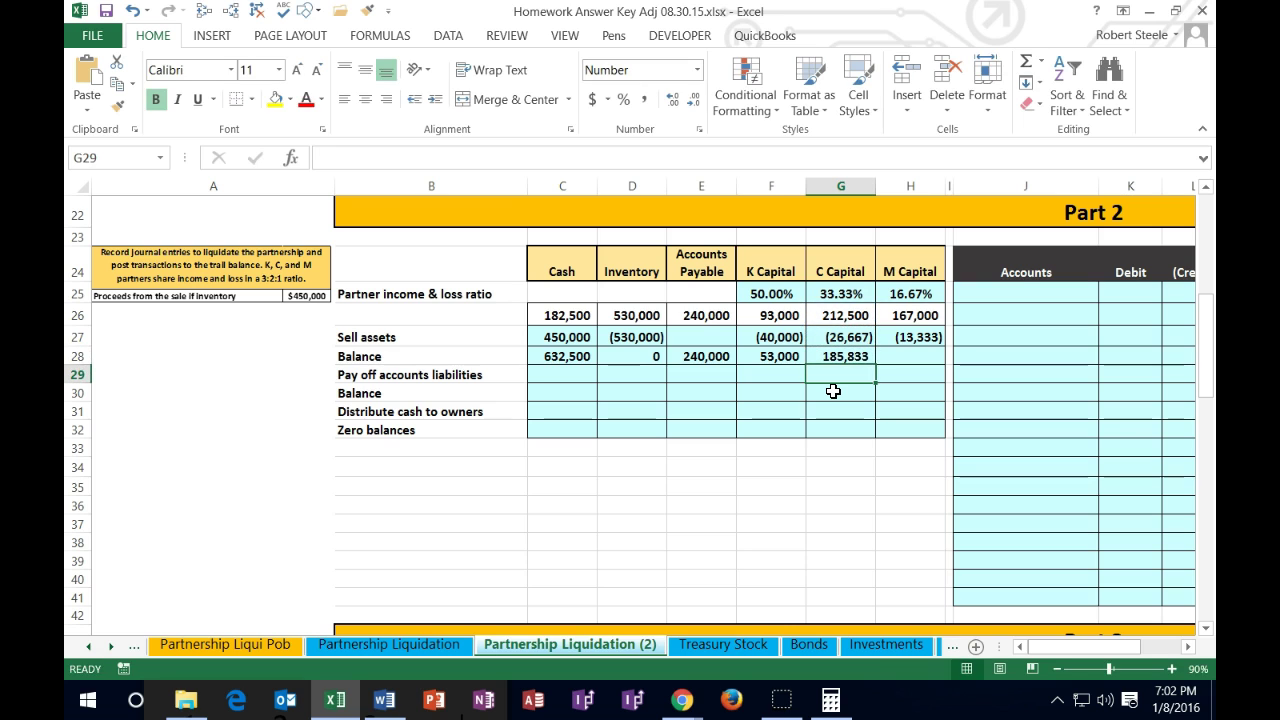
Enter =H26+H27 in H28 to calculate the M Capital balance after the asset sale
{"action": "key", "text": "Up"}
{"action": "key", "text": "Right"}
{"action": "left_click", "coordinate": [862, 342]}
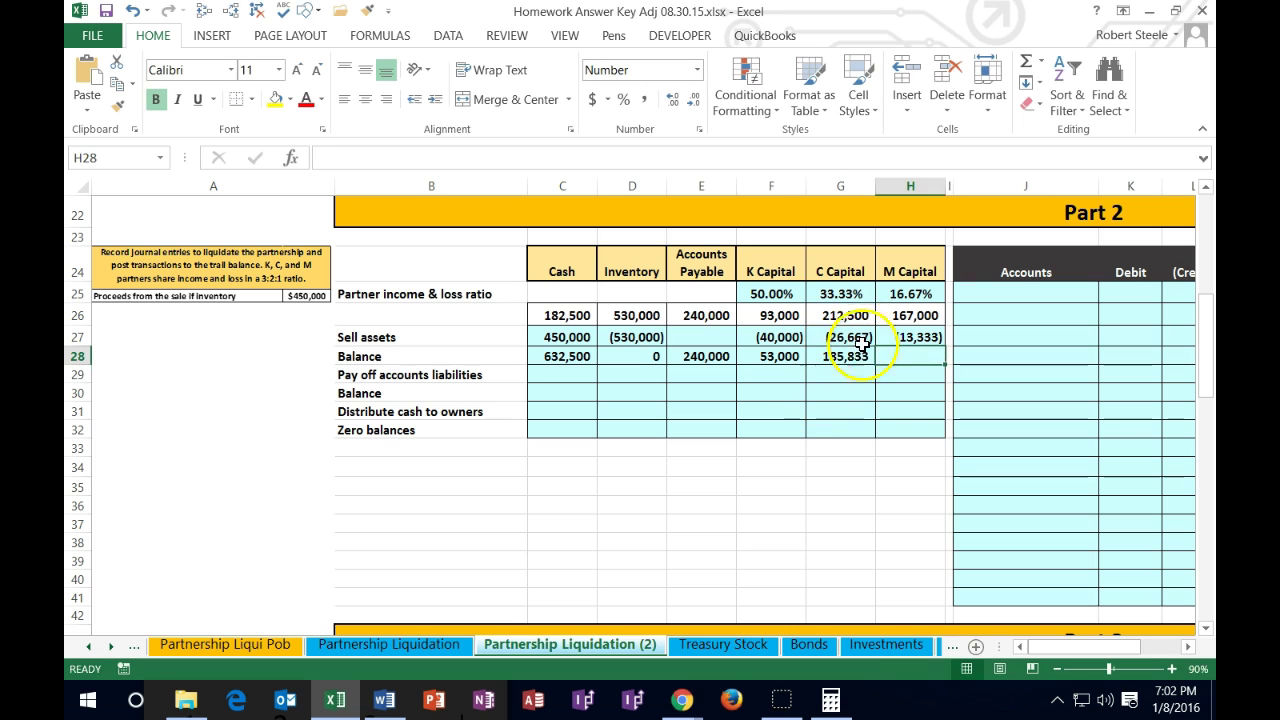
{"action": "type", "text": "="}
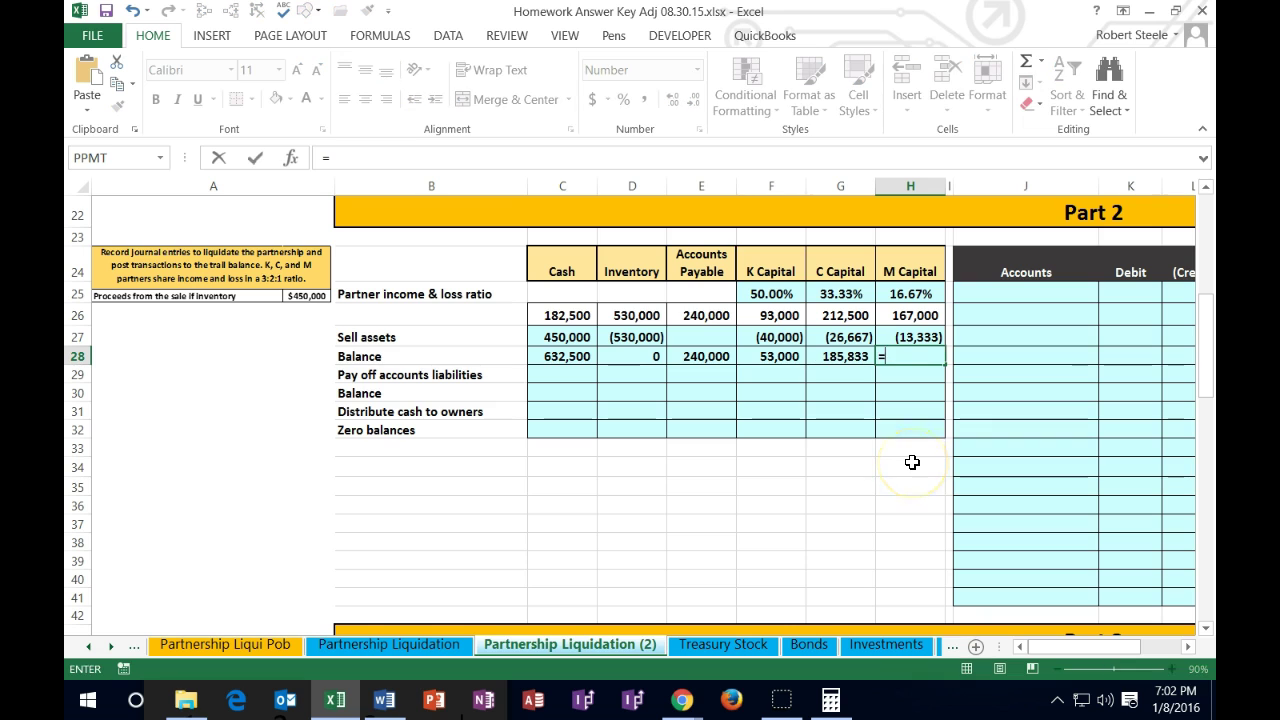
{"action": "left_click", "coordinate": [910, 315]}
{"action": "type", "text": "+"}
{"action": "left_click", "coordinate": [895, 338]}
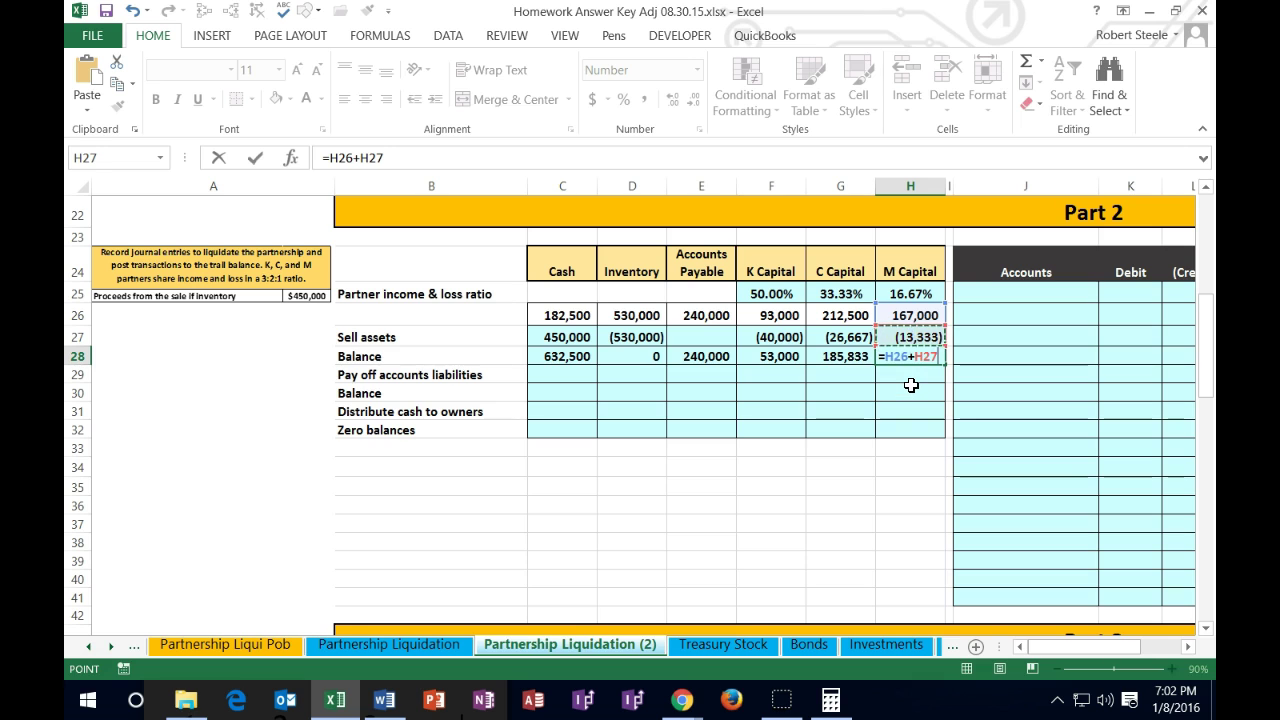
{"action": "key", "text": "Return"}
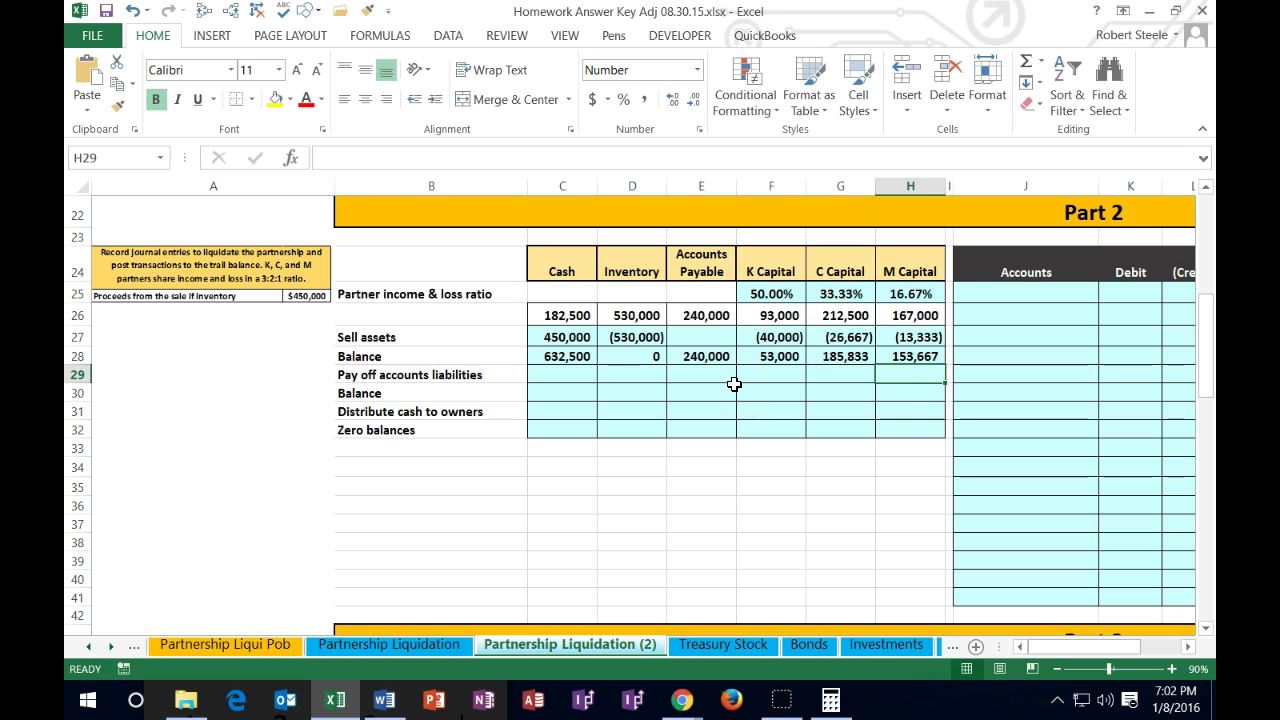
Examine the Cash and Inventory accounts and their beginning balances in the Part 2 trial balance
{"action": "key", "text": "Right"}
{"action": "key", "text": "Right"}
{"action": "key", "text": "Right"}
{"action": "key", "text": "Right"}
{"action": "key", "text": "Right"}
{"action": "key", "text": "Right"}
{"action": "key", "text": "Right"}
{"action": "key", "text": "Right"}
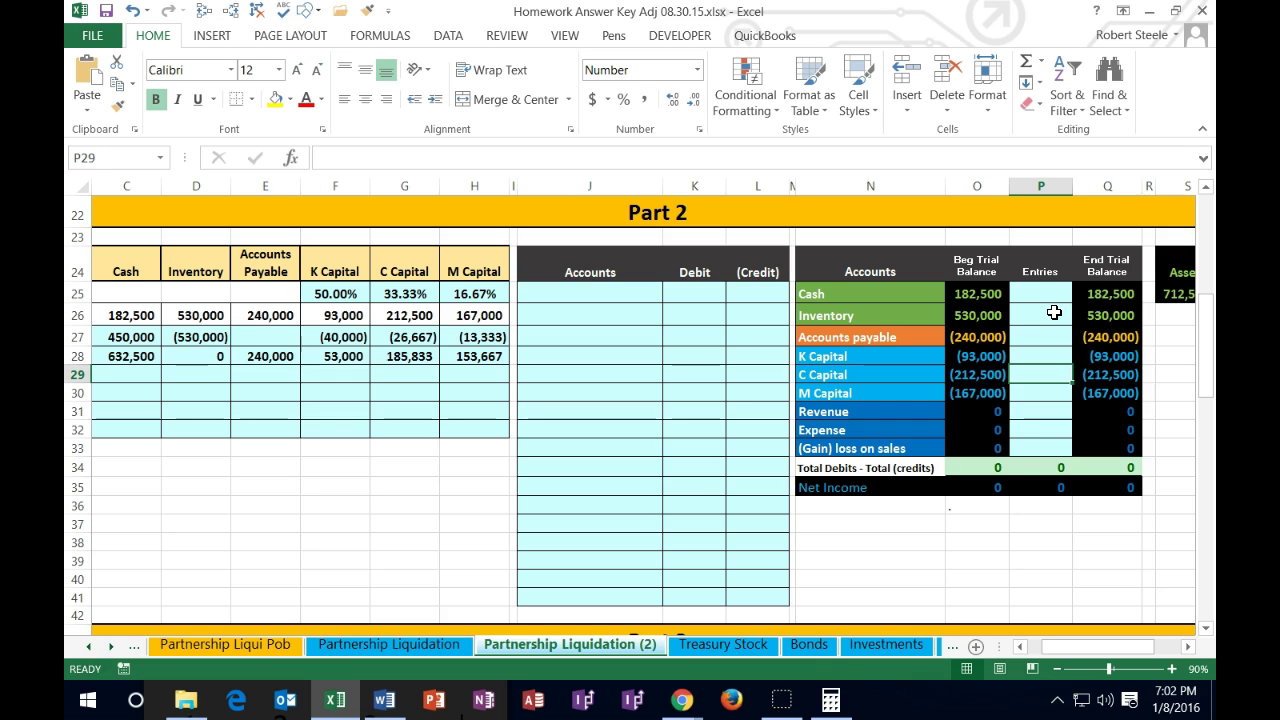
{"action": "left_click", "coordinate": [849, 316]}
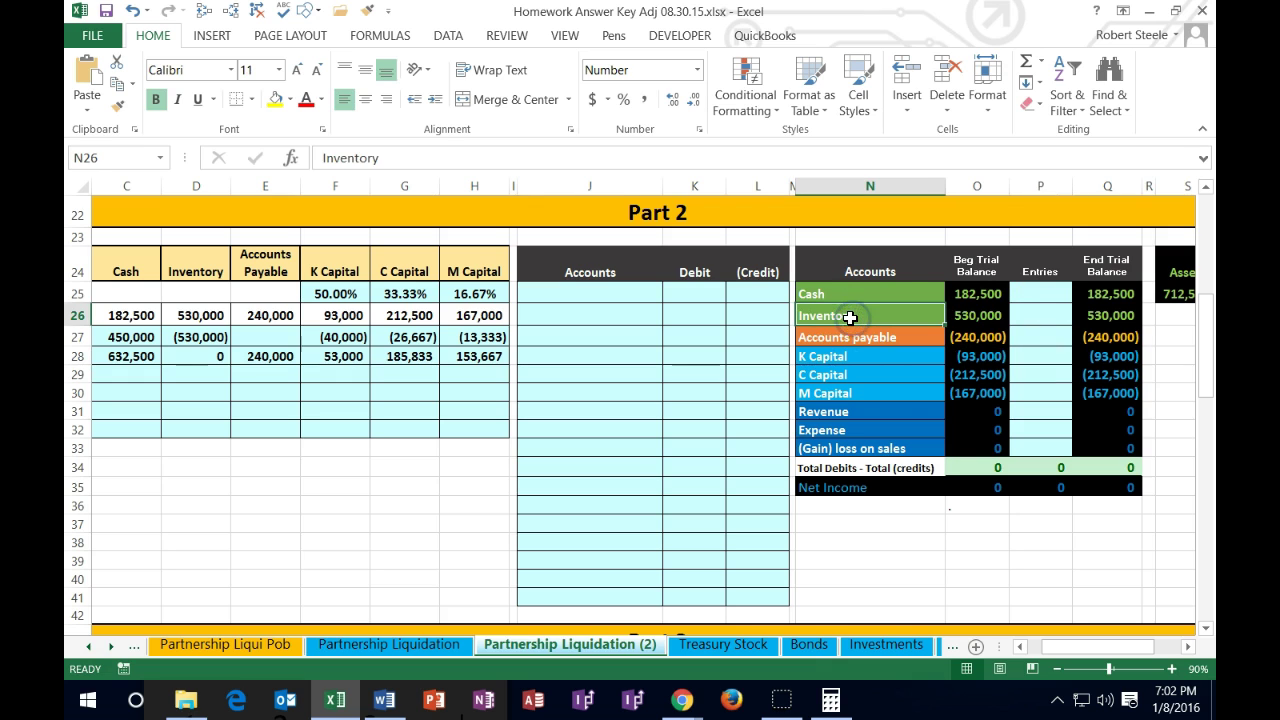
{"action": "left_click", "coordinate": [845, 293]}
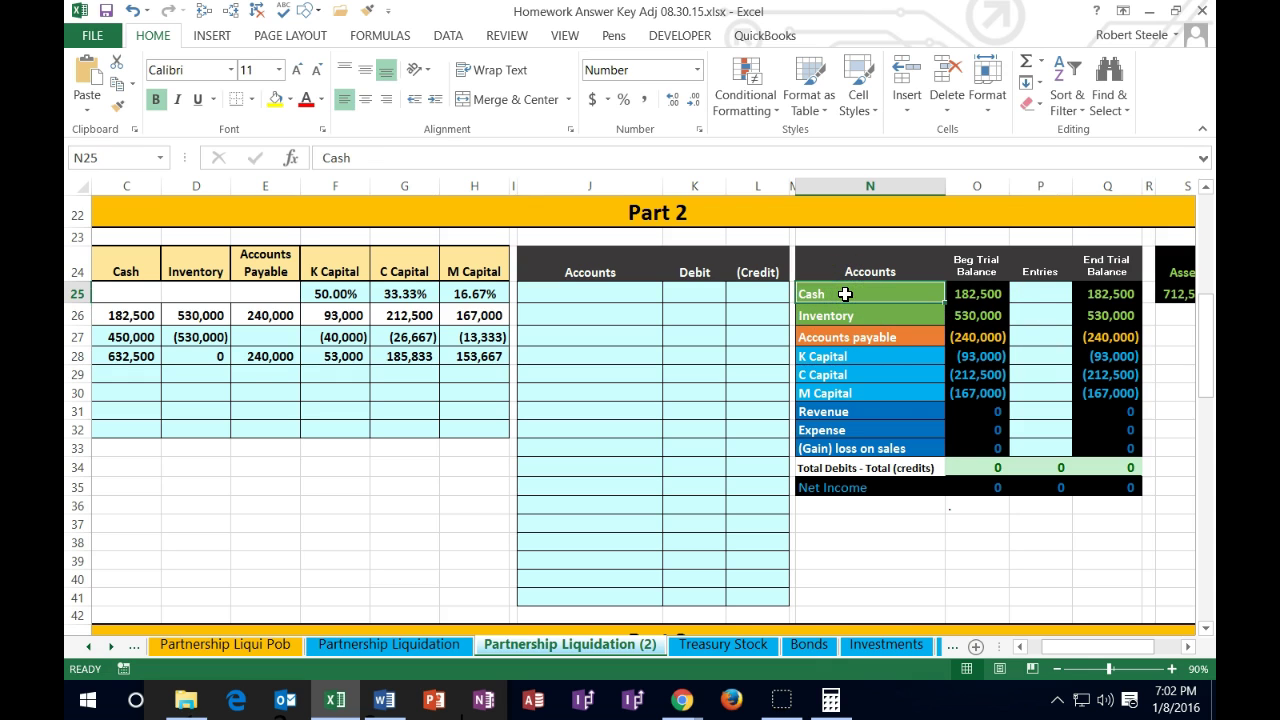
{"action": "left_click_drag", "start_coordinate": [845, 293], "coordinate": [948, 287]}
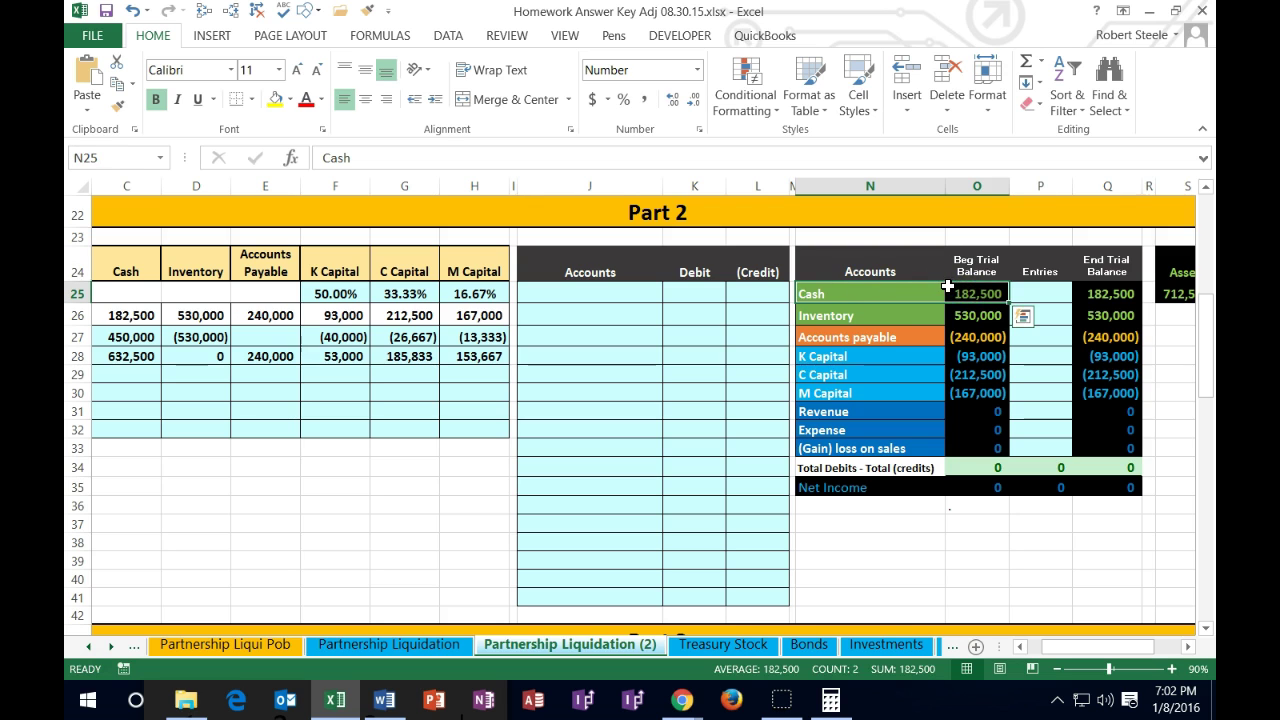
{"action": "left_click", "coordinate": [948, 290]}
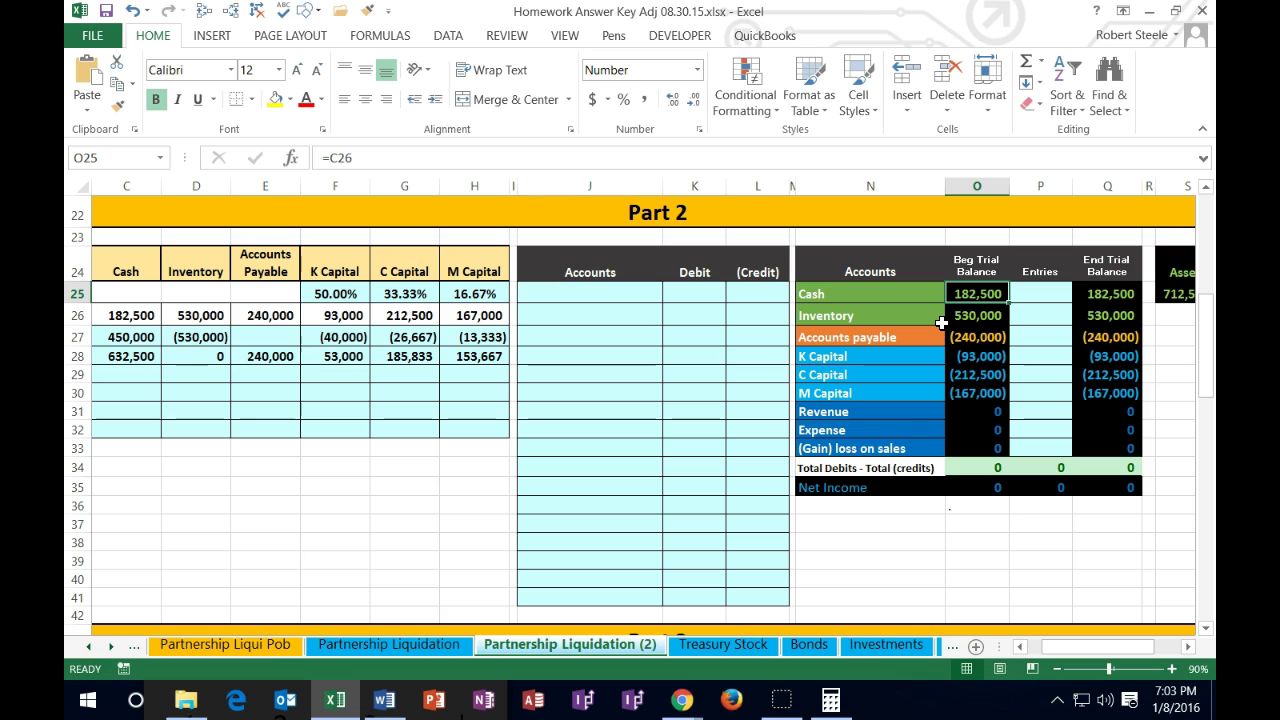
{"action": "left_click", "coordinate": [948, 309]}
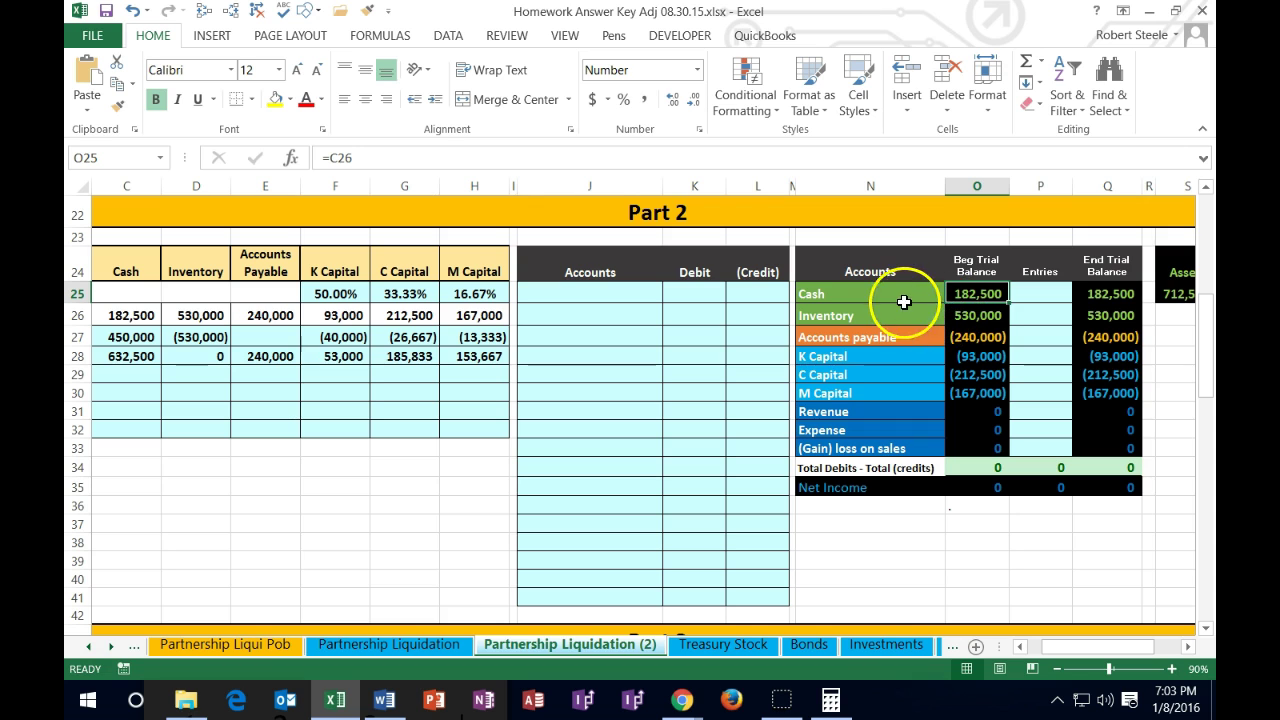
Copy the Cash account name from N25 and paste it as values into J25 of the journal
{"action": "left_click", "coordinate": [868, 291]}
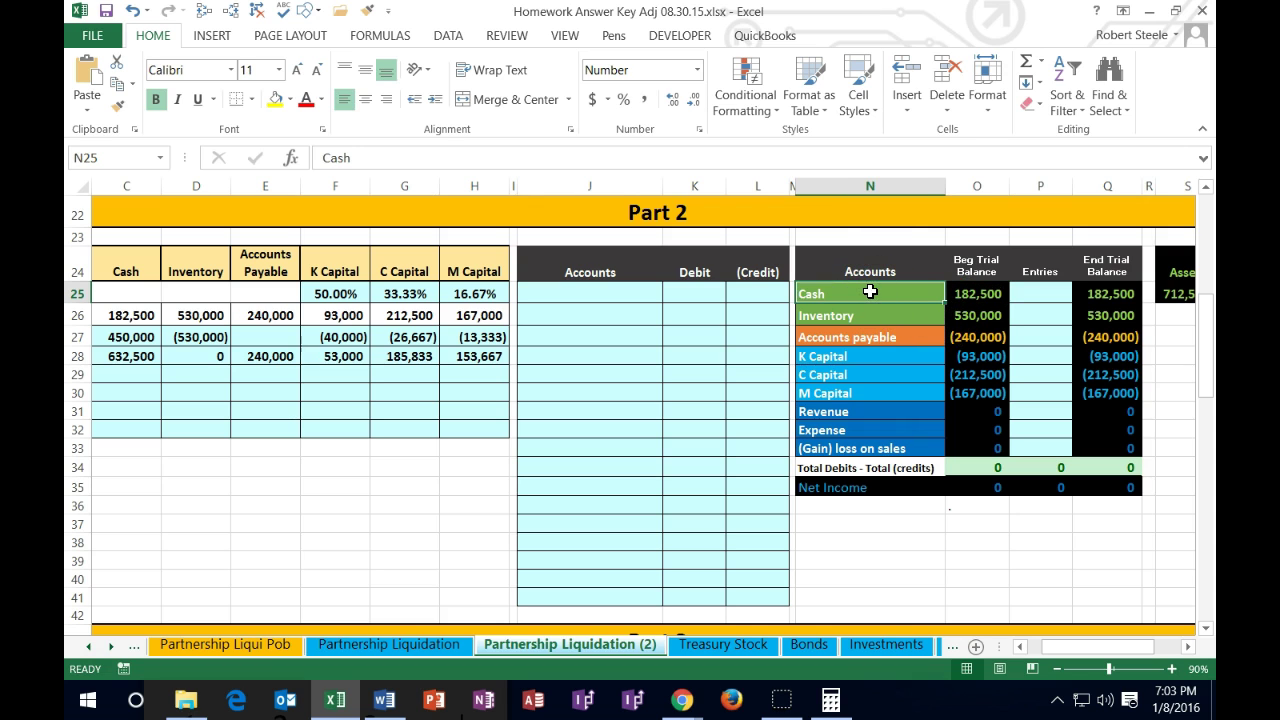
{"action": "right_click", "coordinate": [870, 292]}
{"action": "left_click", "coordinate": [898, 312]}
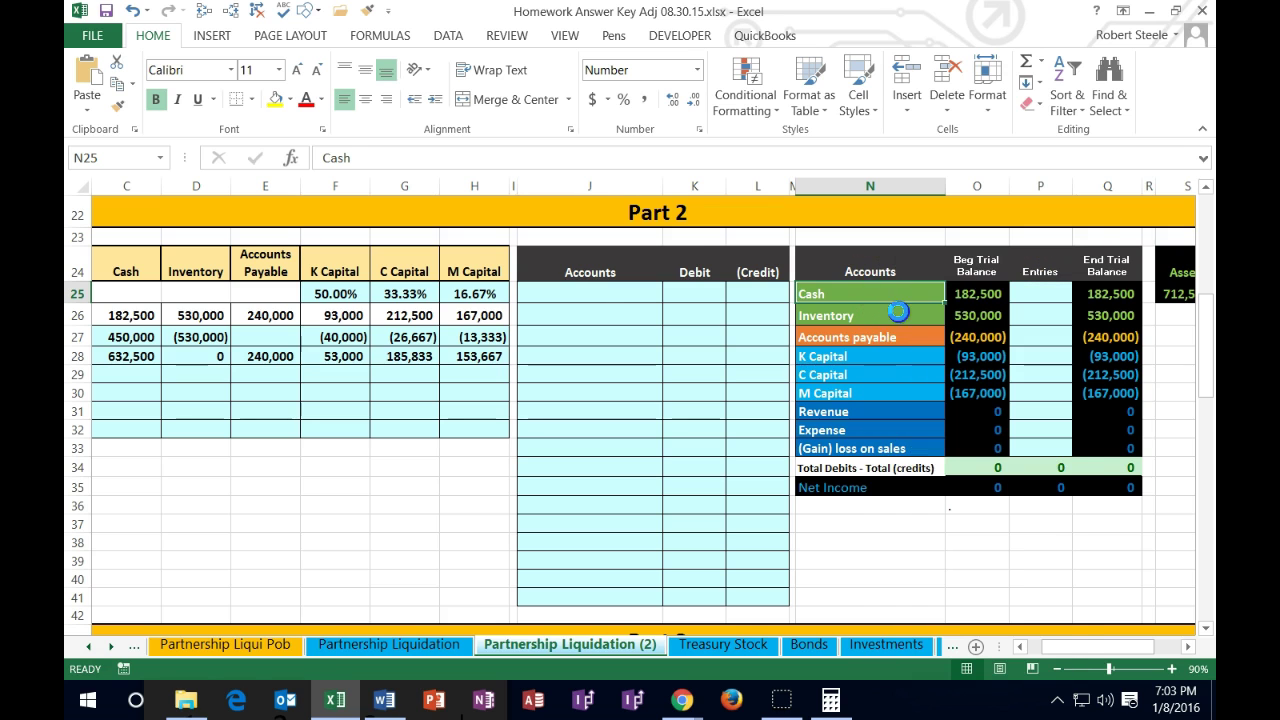
{"action": "left_click", "coordinate": [609, 294]}
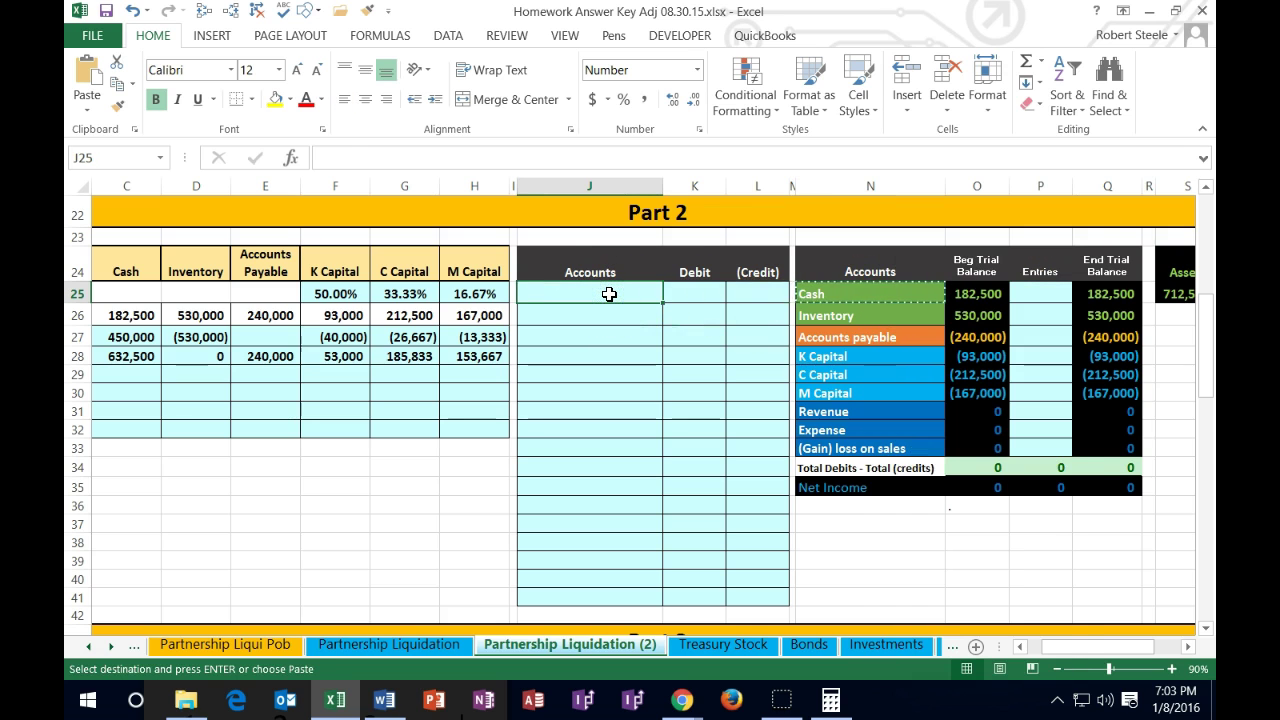
{"action": "right_click", "coordinate": [609, 294]}
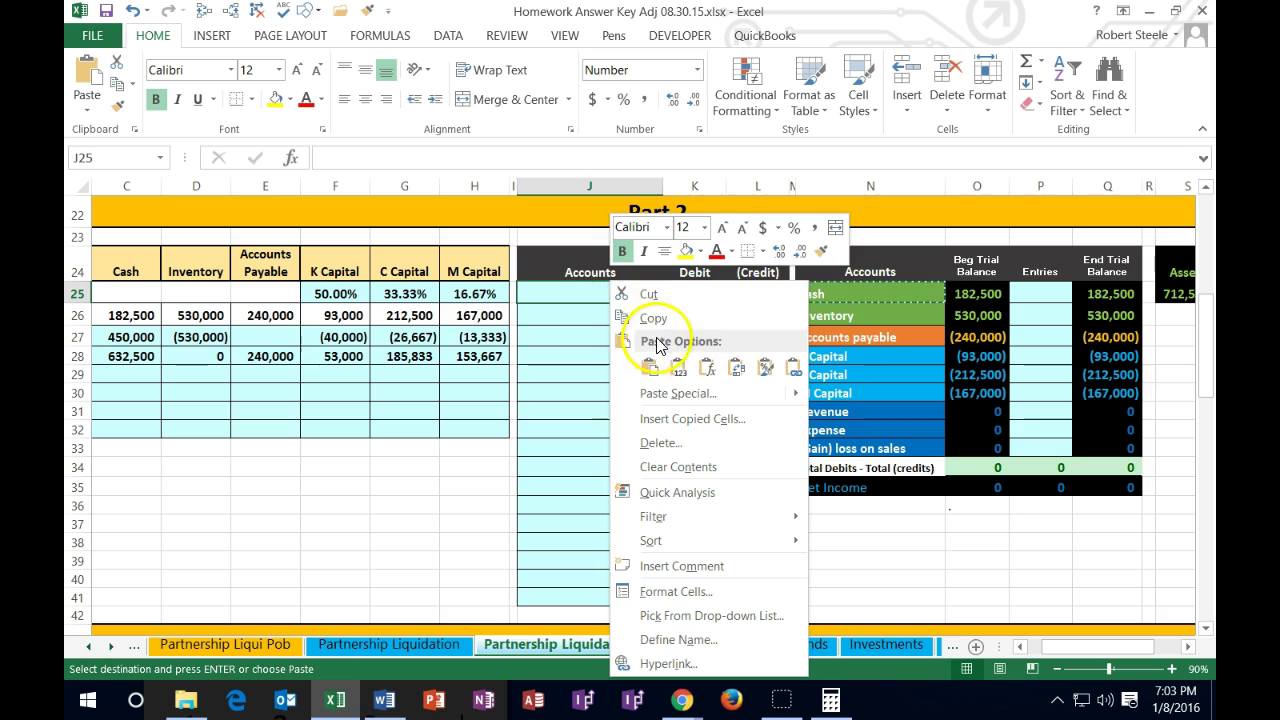
{"action": "left_click", "coordinate": [678, 370]}
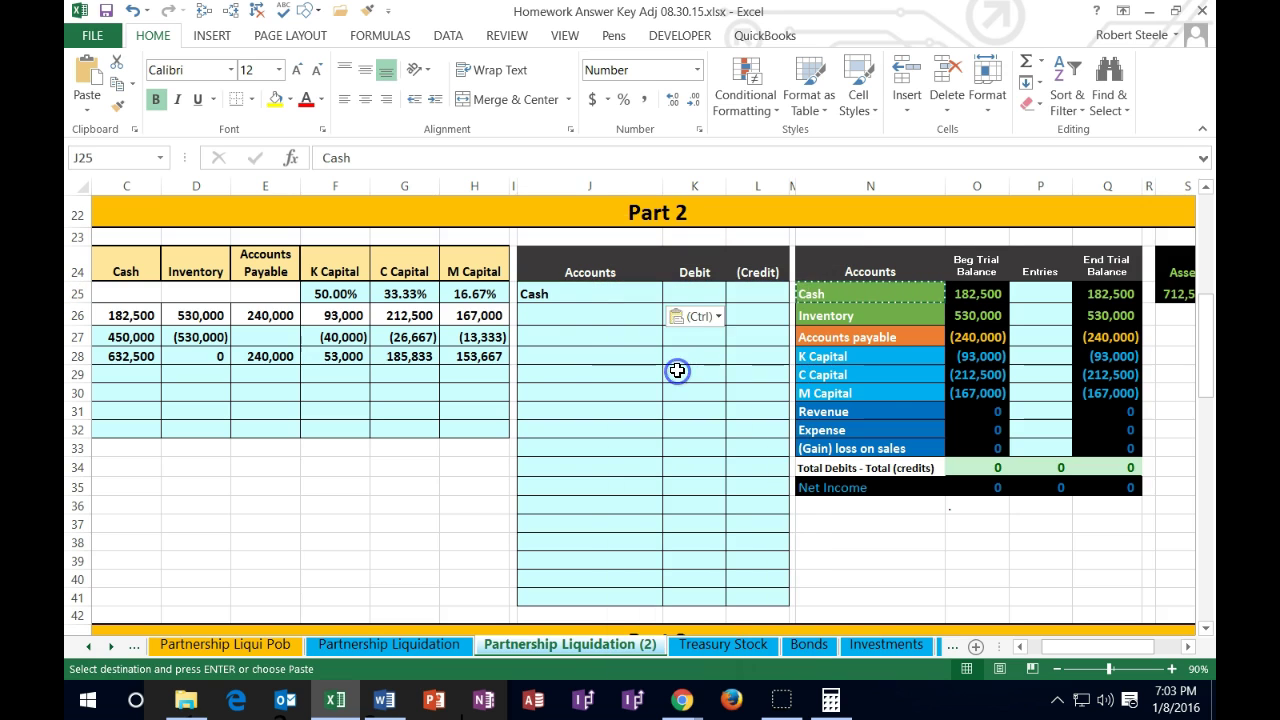
Record a debit of 450,000 for Cash in K25
{"action": "left_click", "coordinate": [693, 291]}
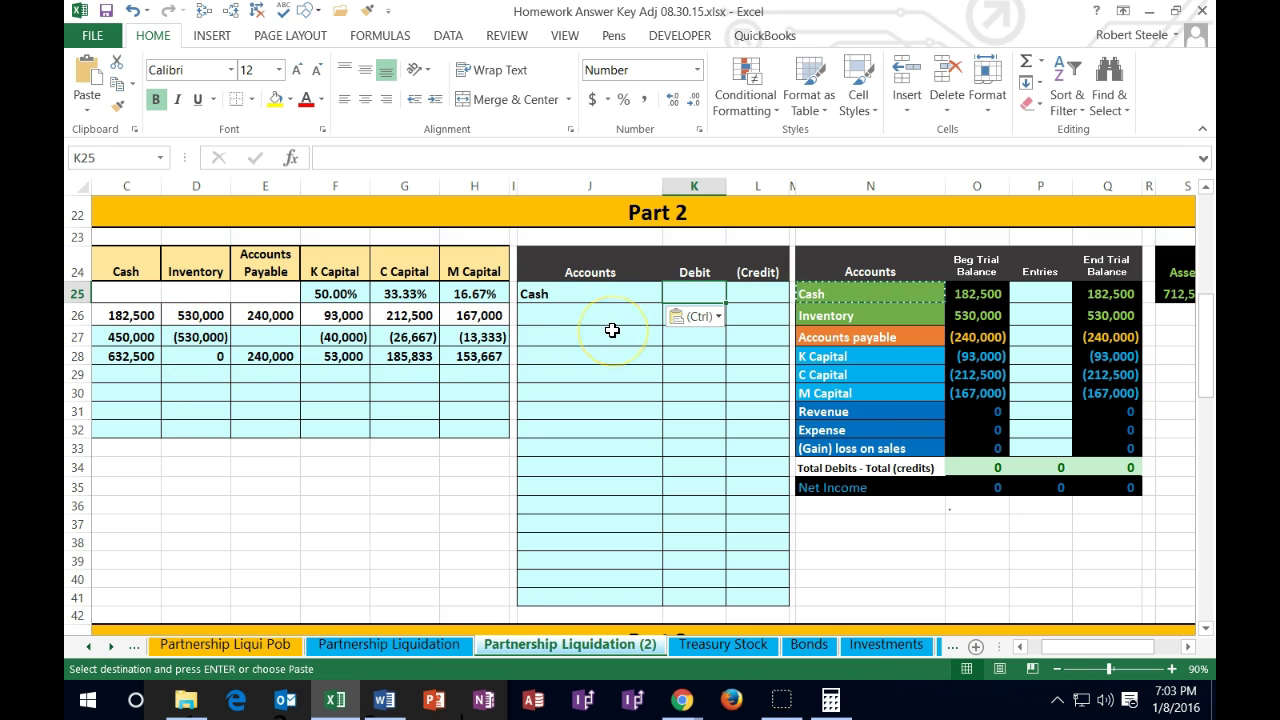
{"action": "type", "text": "450000"}
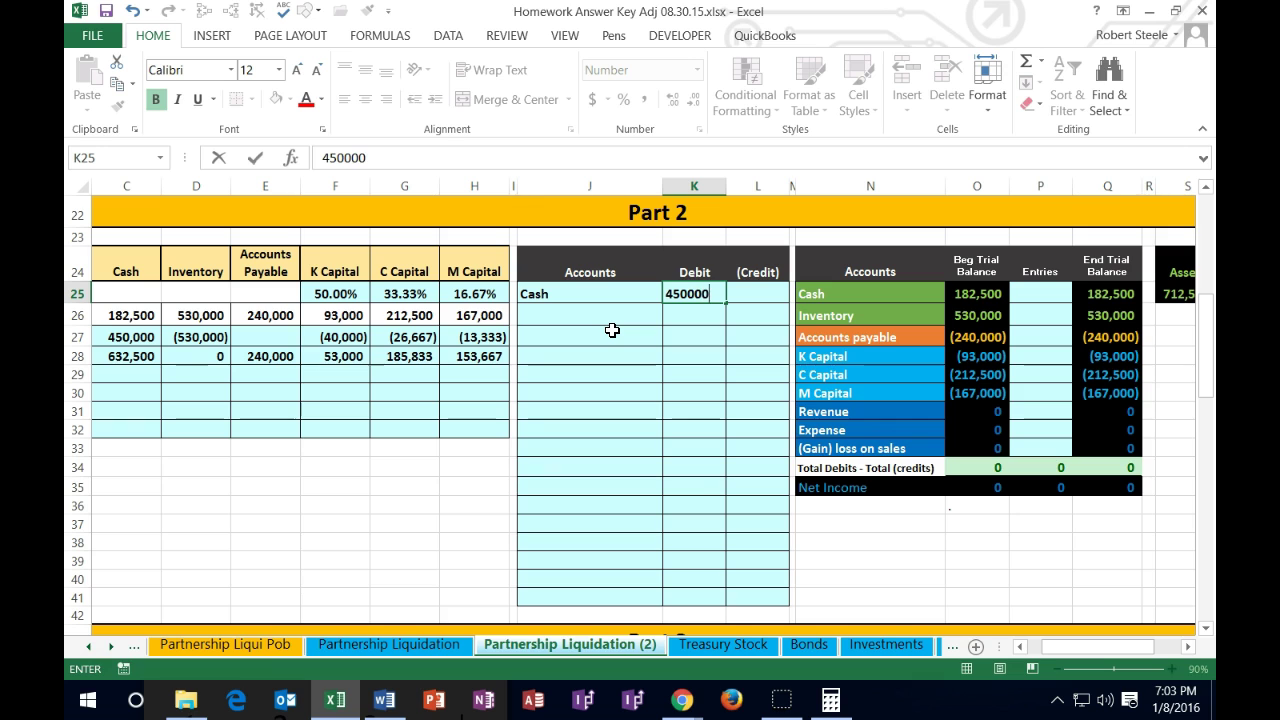
{"action": "key", "text": "Return"}
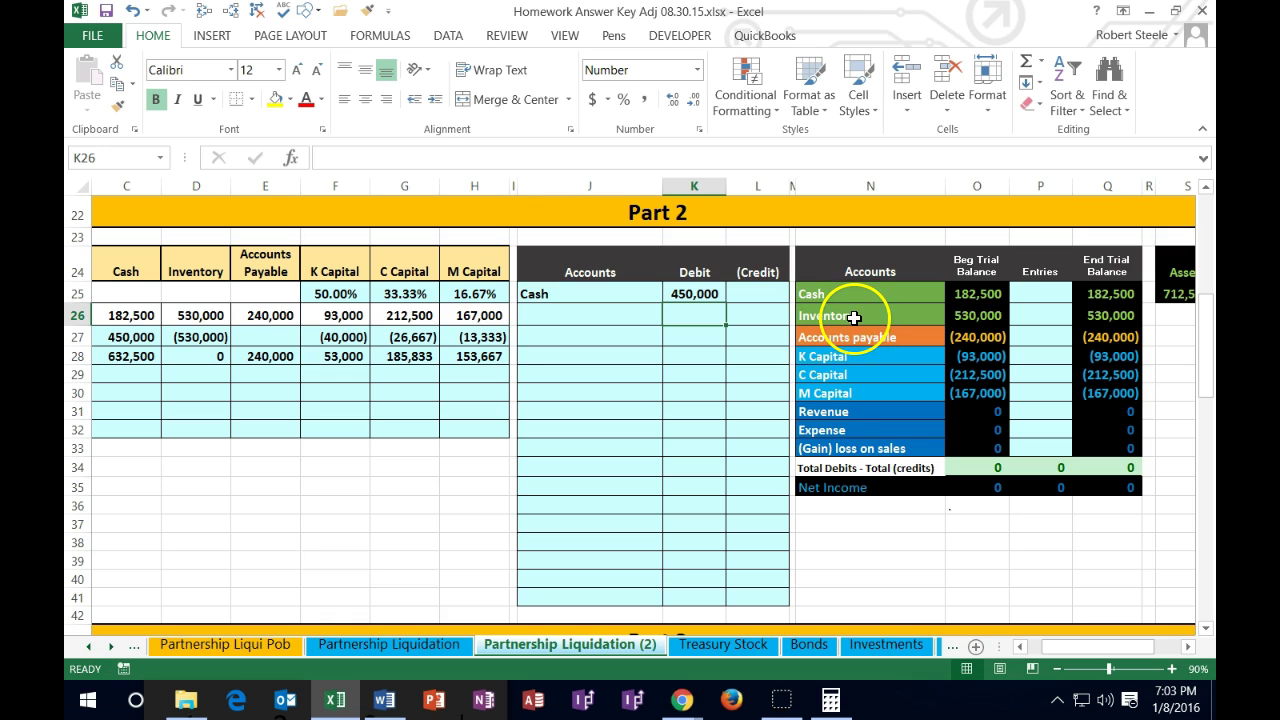
Copy the Inventory account name from N26 and paste it as values into J26 of the journal
{"action": "left_click_drag", "start_coordinate": [854, 317], "coordinate": [1100, 320]}
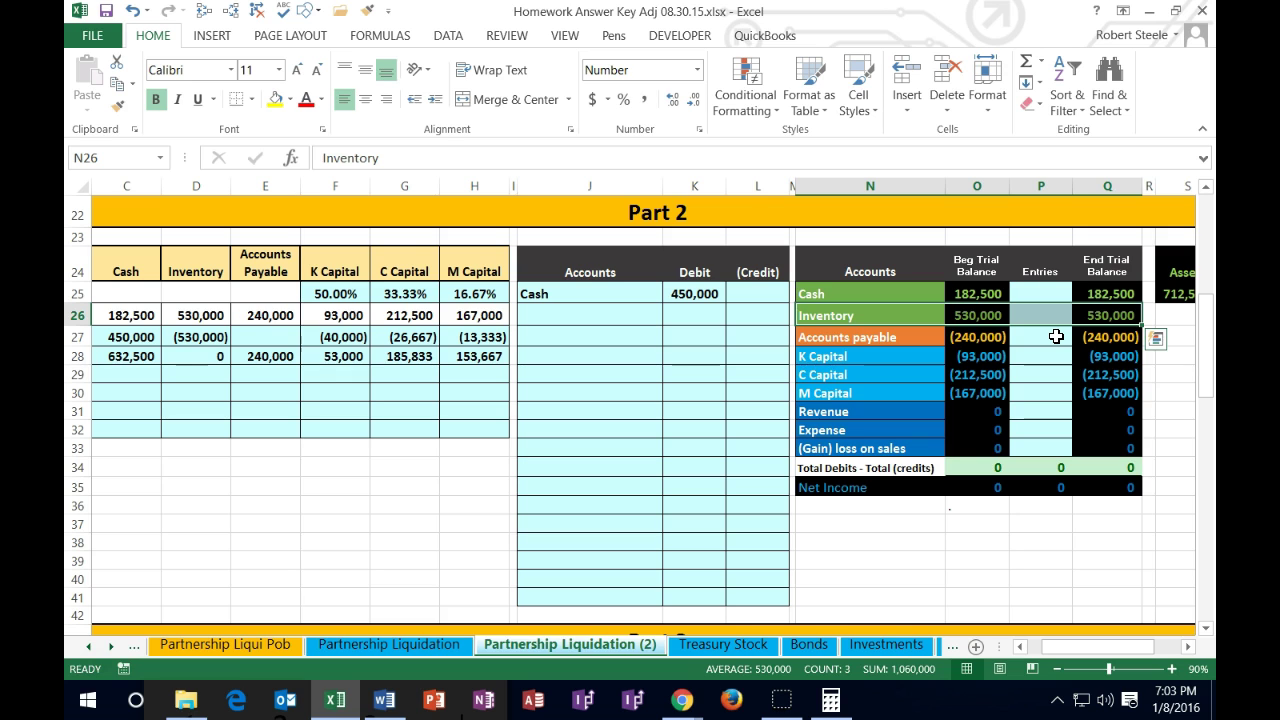
{"action": "left_click", "coordinate": [1100, 318]}
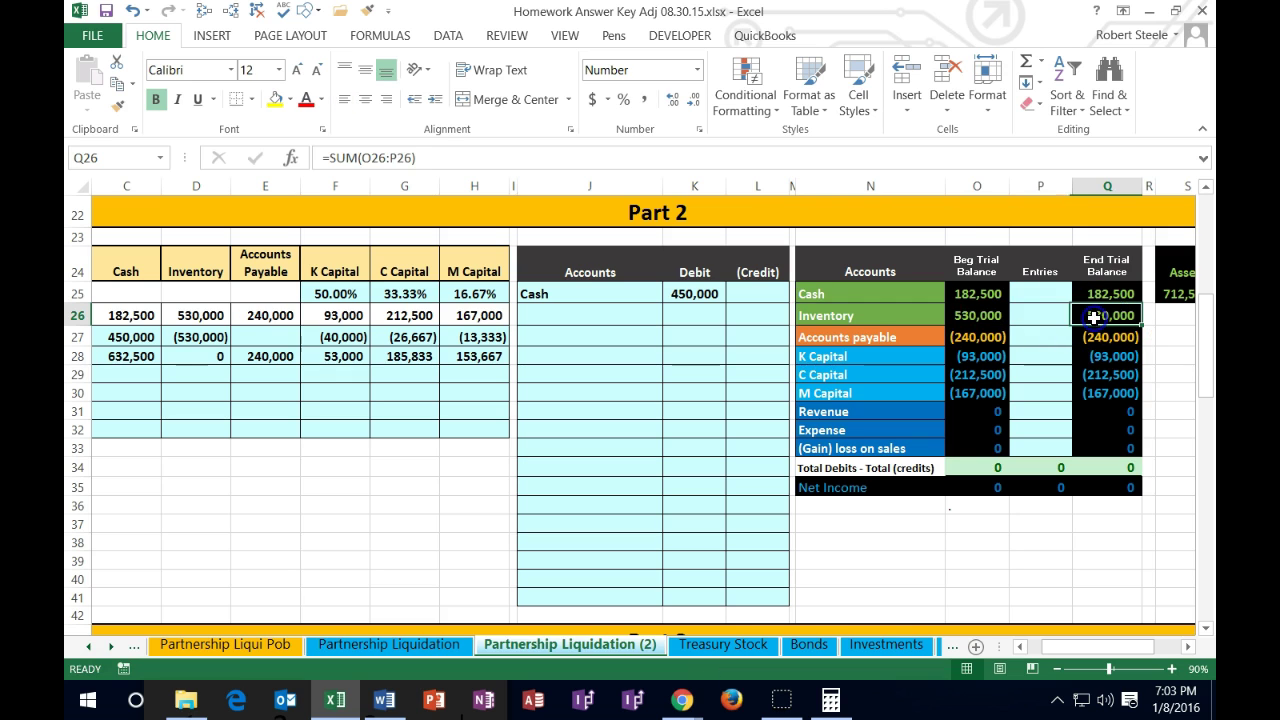
{"action": "left_click", "coordinate": [885, 317]}
{"action": "right_click", "coordinate": [883, 316]}
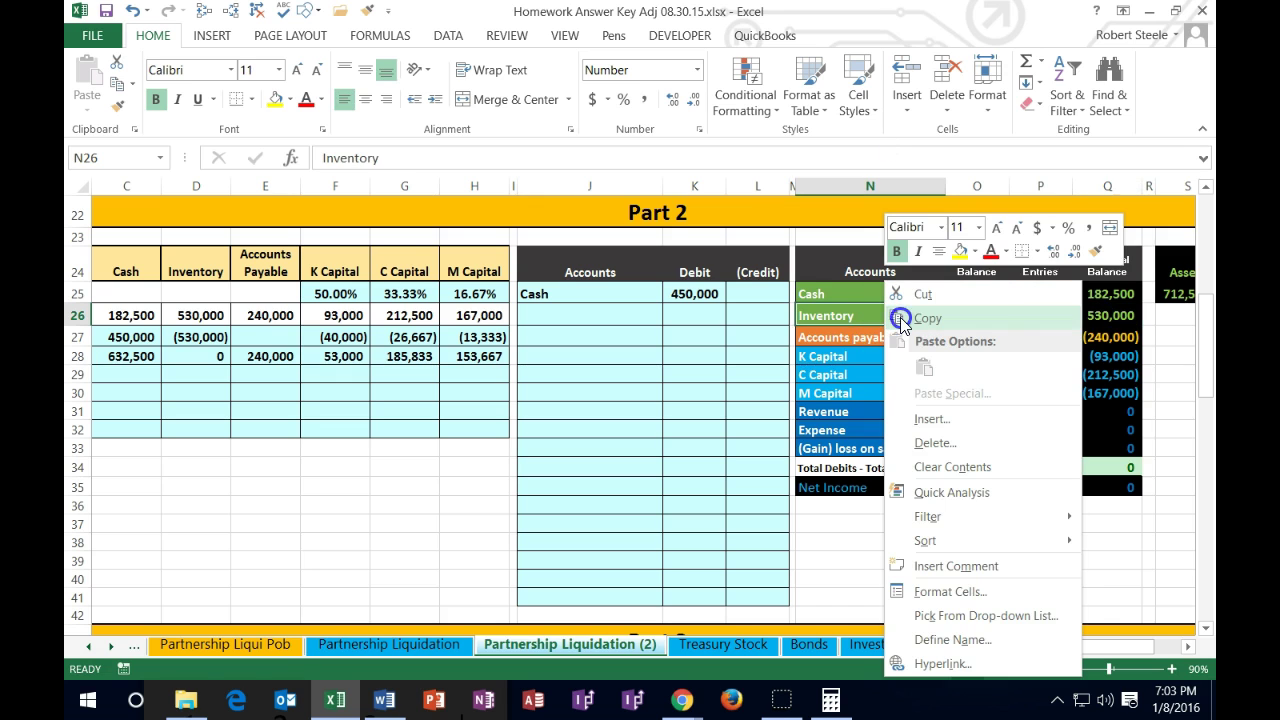
{"action": "left_click", "coordinate": [901, 318]}
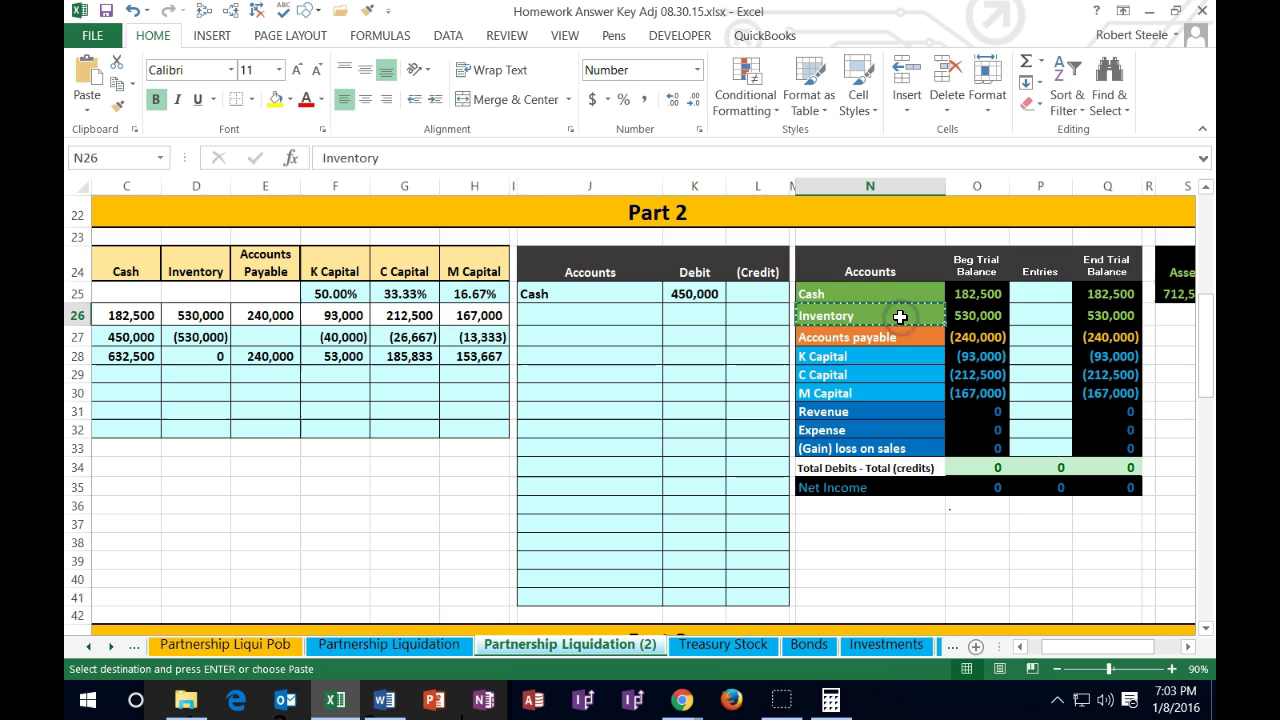
{"action": "left_click", "coordinate": [587, 317]}
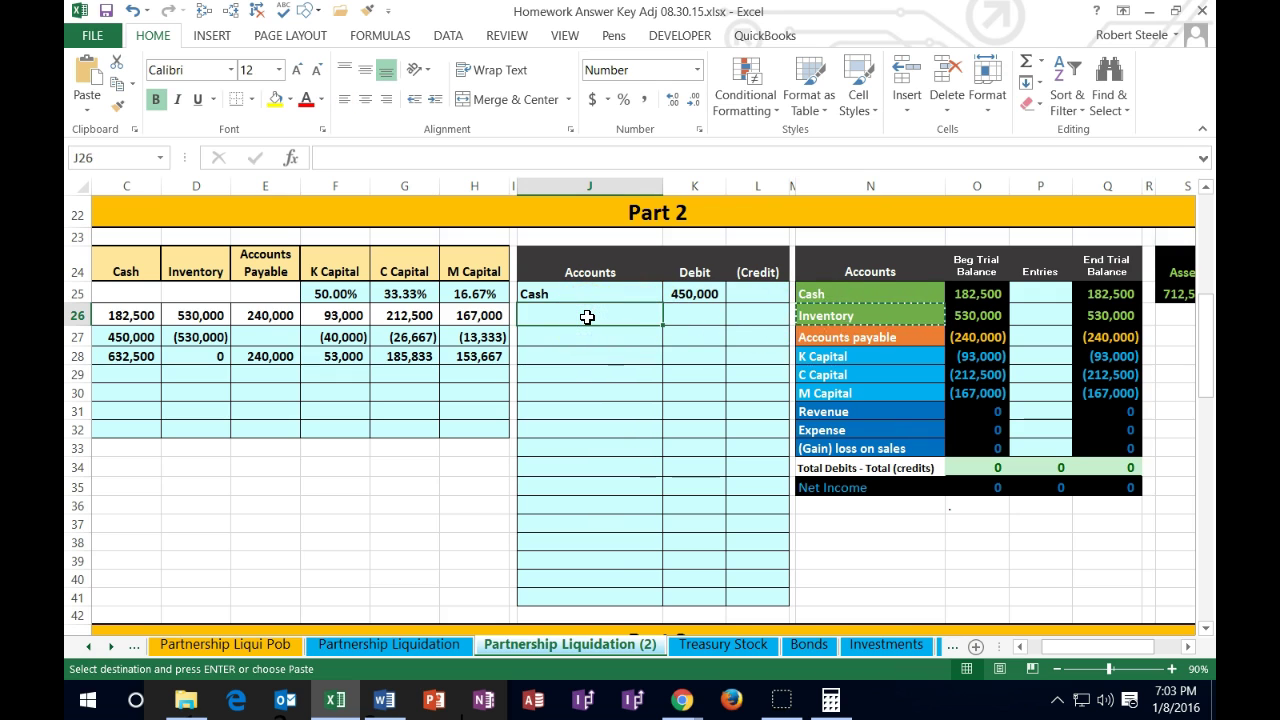
{"action": "right_click", "coordinate": [587, 317]}
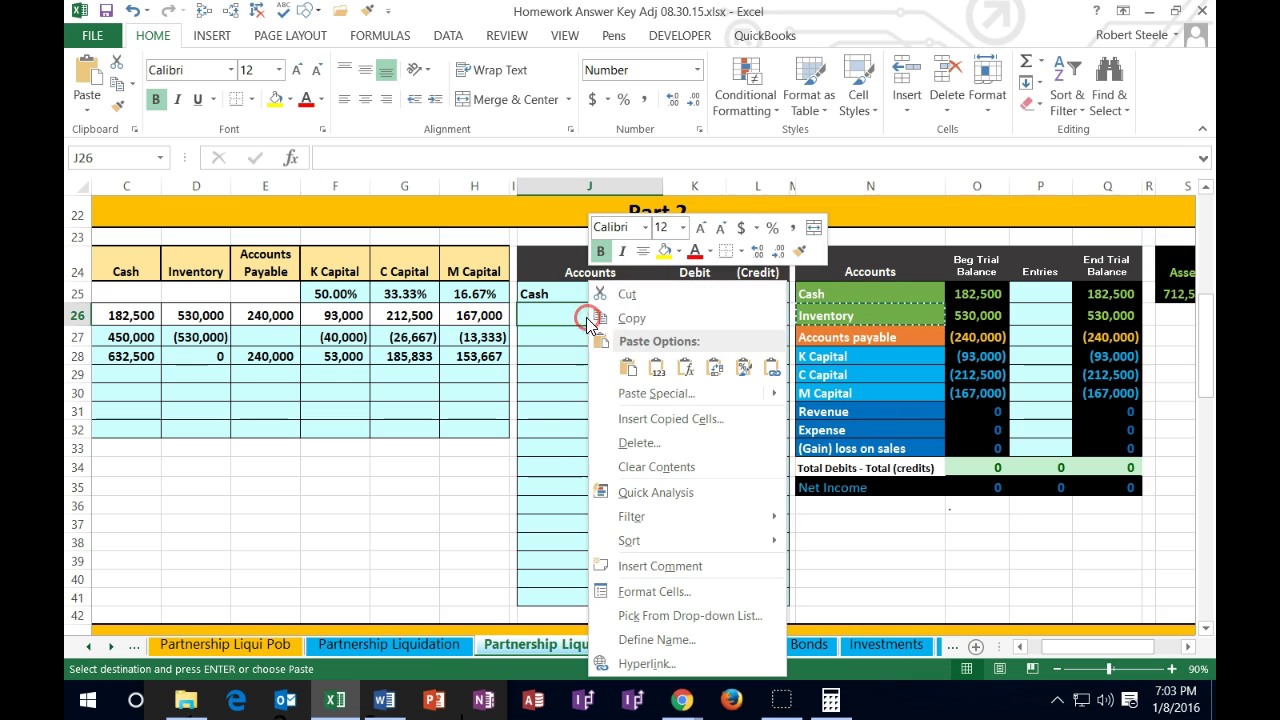
{"action": "left_click", "coordinate": [657, 370]}
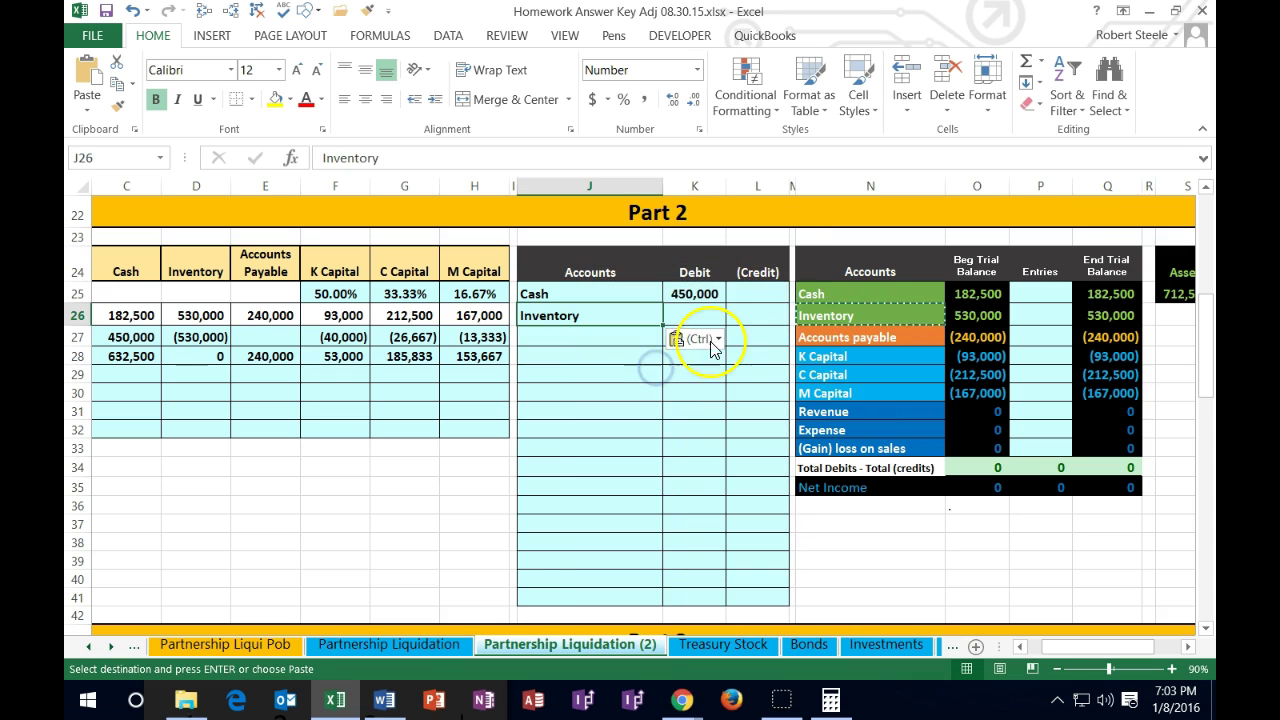
Record a credit of -530,000 for Inventory in L26
{"action": "left_click", "coordinate": [753, 315]}
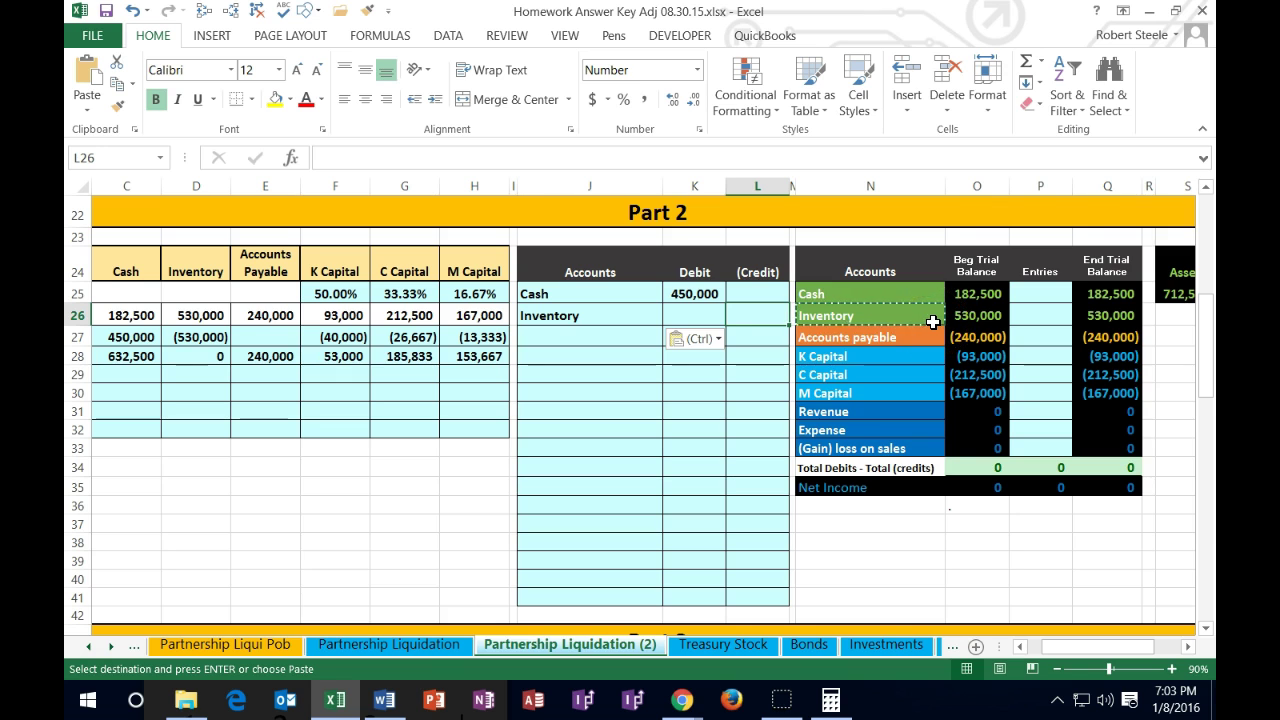
{"action": "type", "text": "-530"}
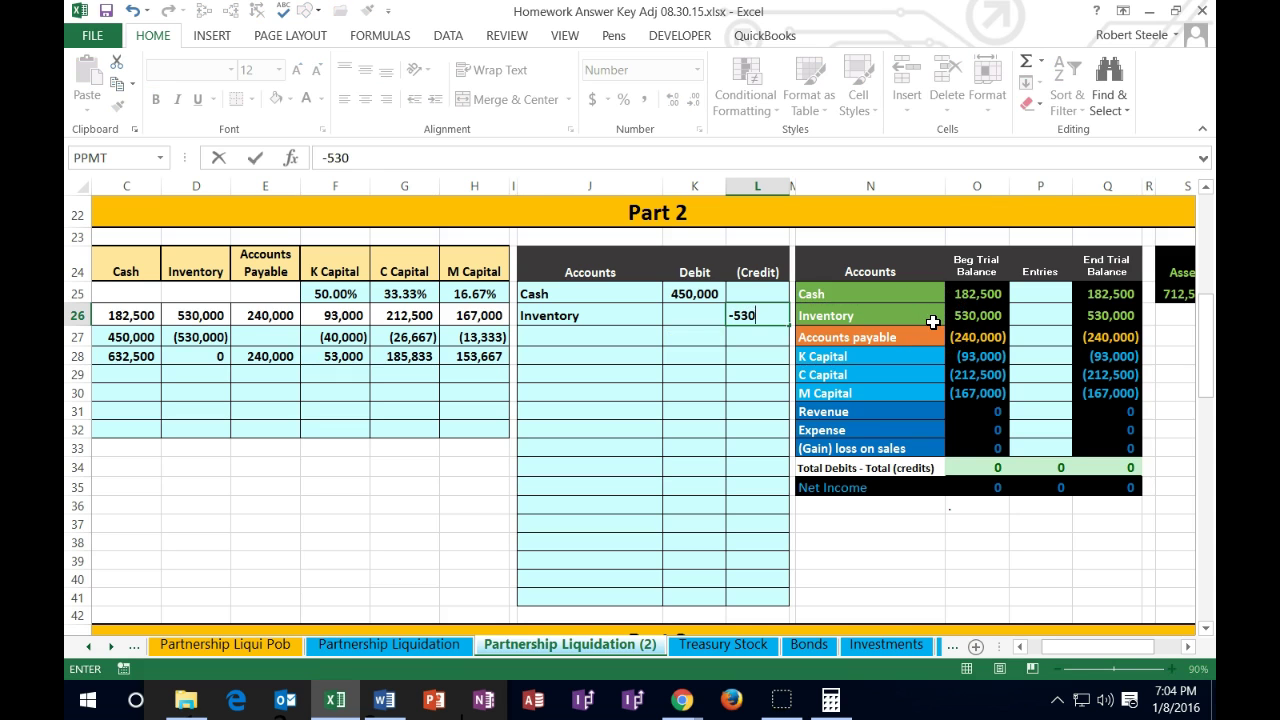